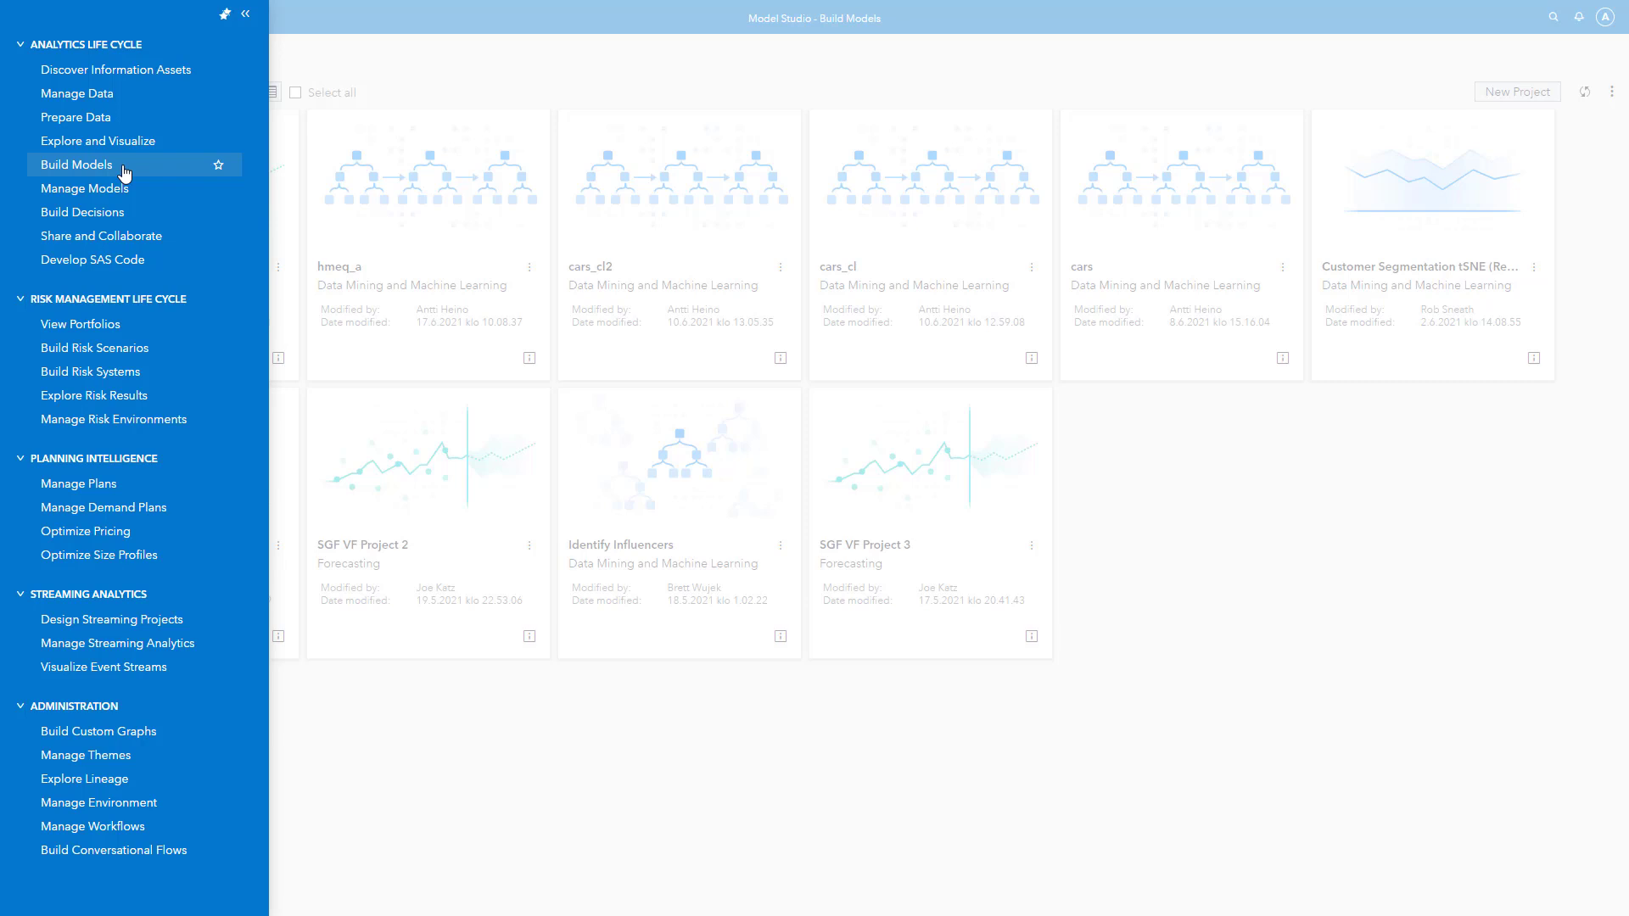
- Start a new Data Mining and Machine Learning project in Build Models and name it HMEQ_A2
left_click(129, 173)
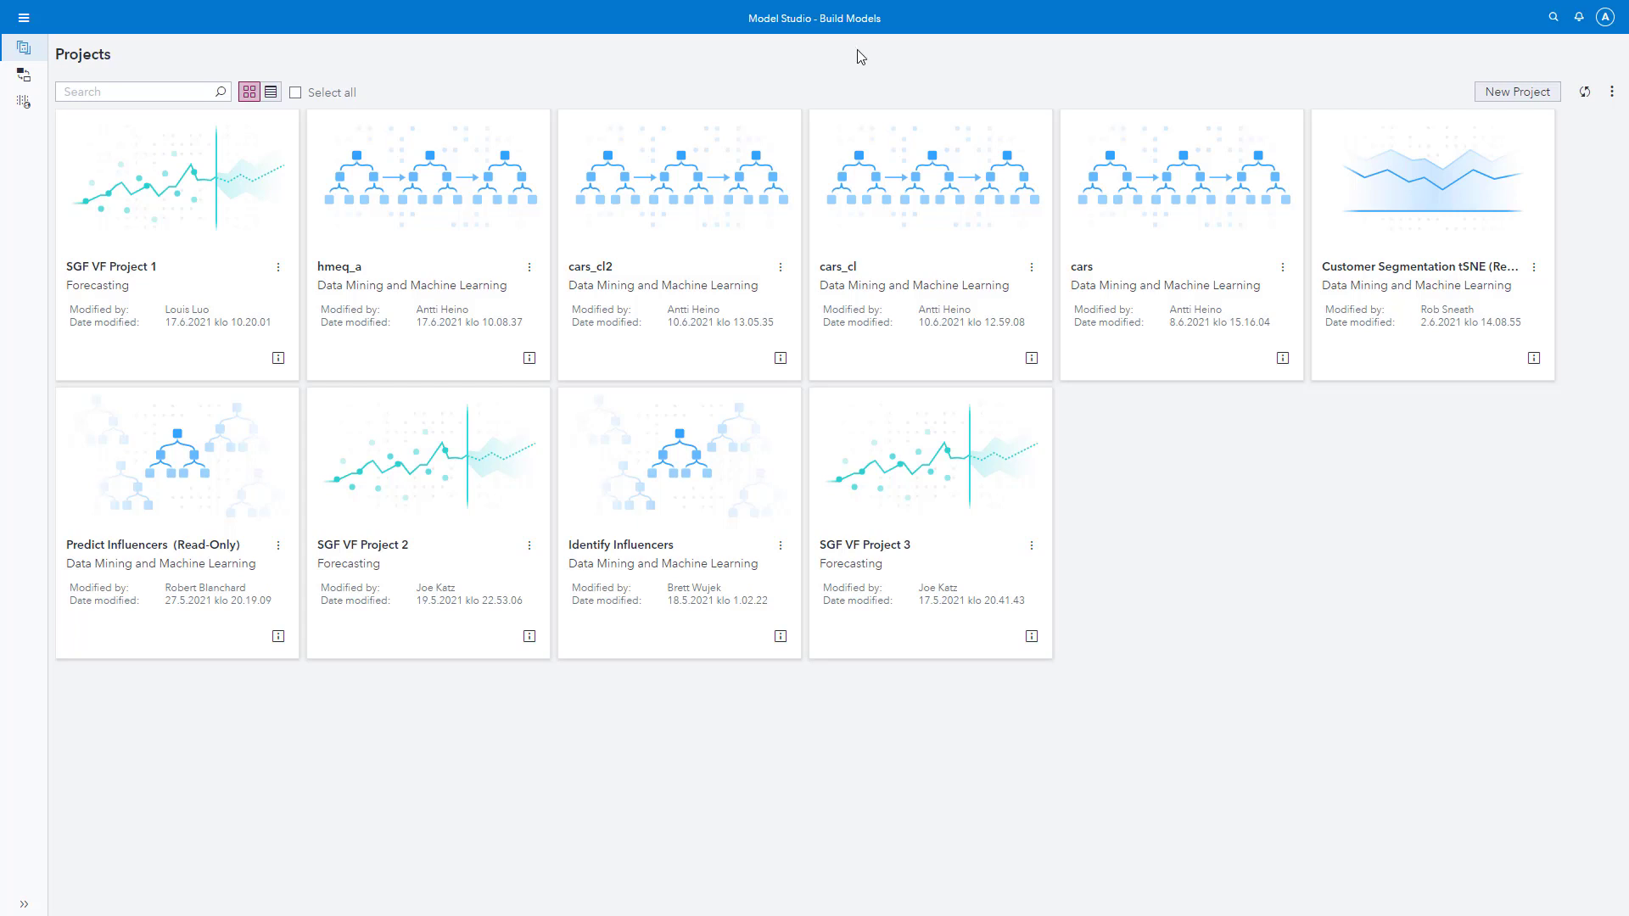
left_click(1503, 97)
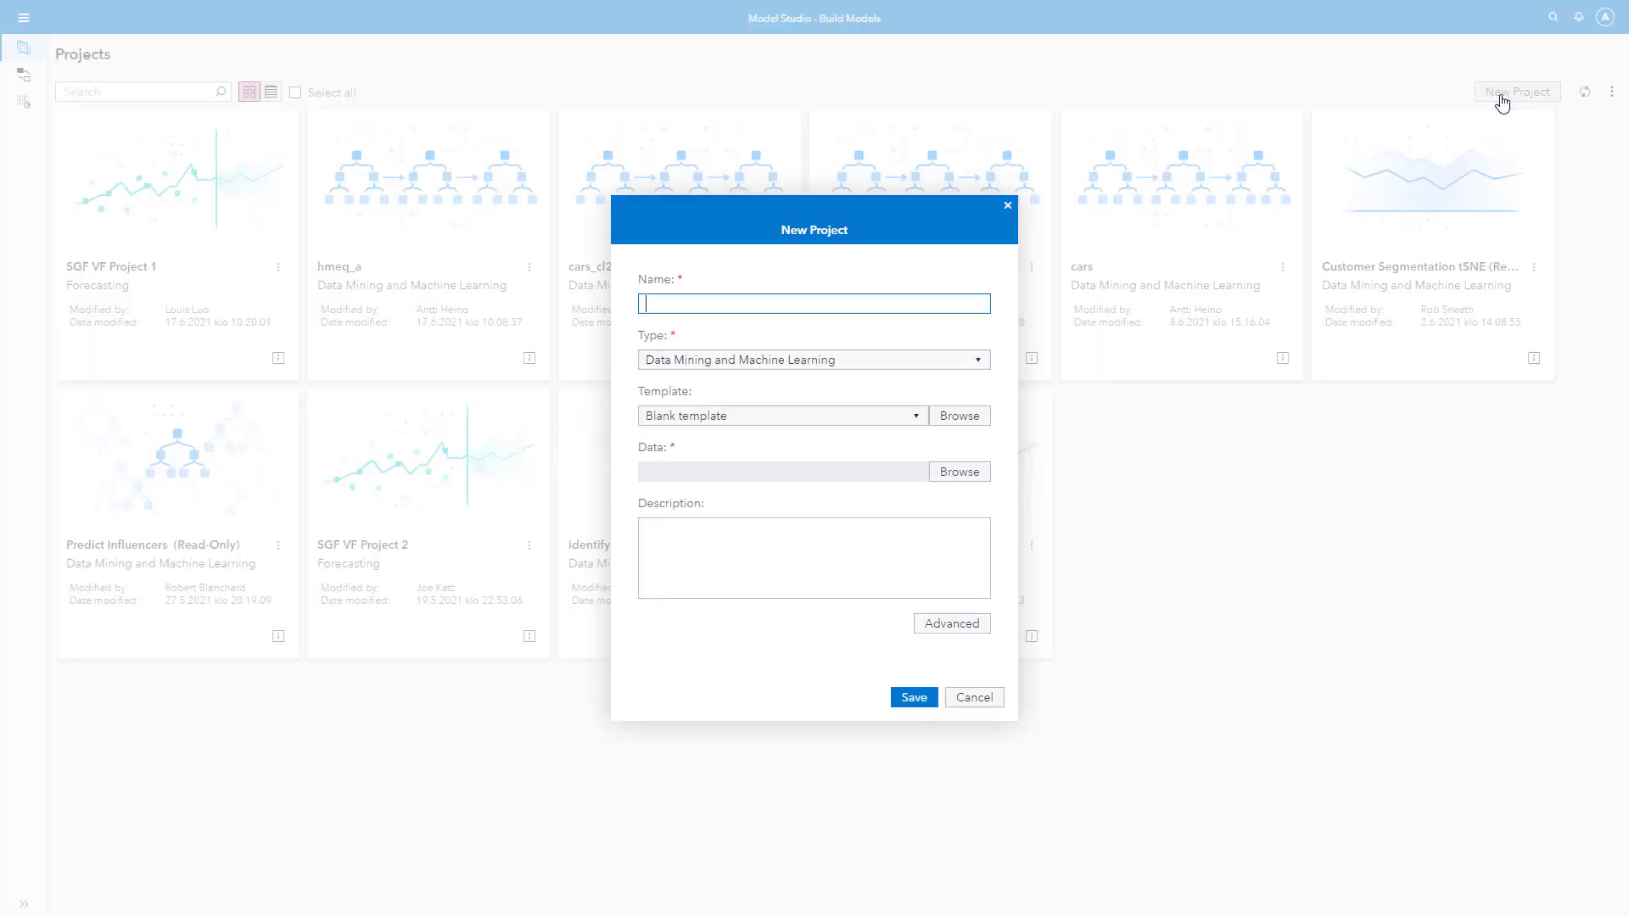
type("HMEQ_A2")
- Choose the HMEQ table as the project's data source by filtering for "hmeq", and save the new project
left_click(955, 480)
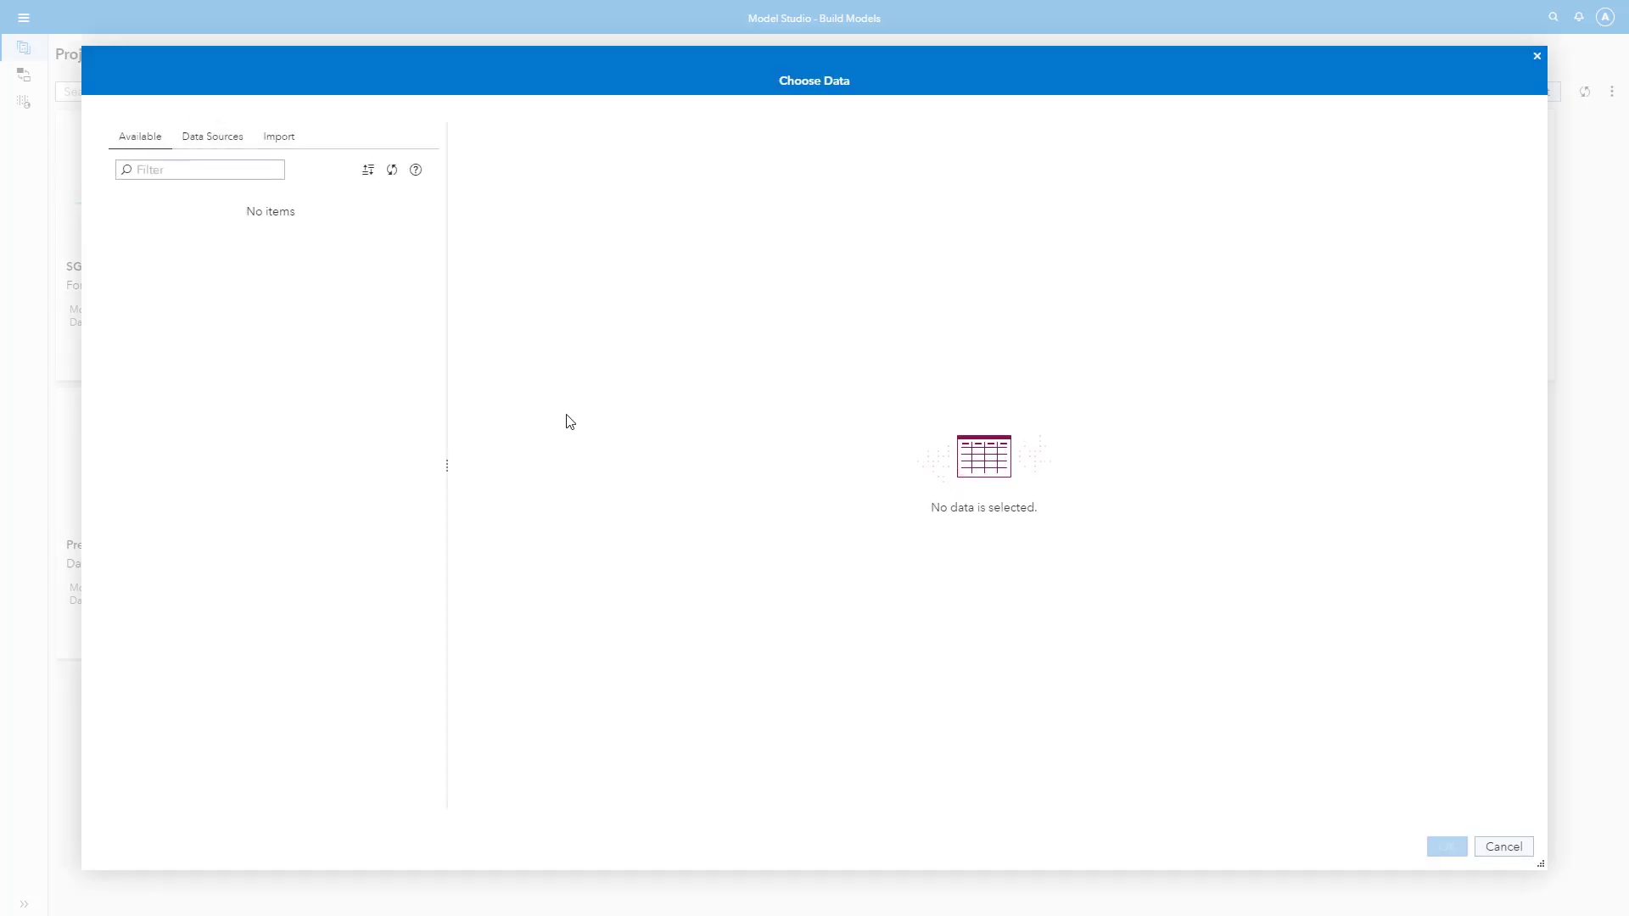
left_click(225, 171)
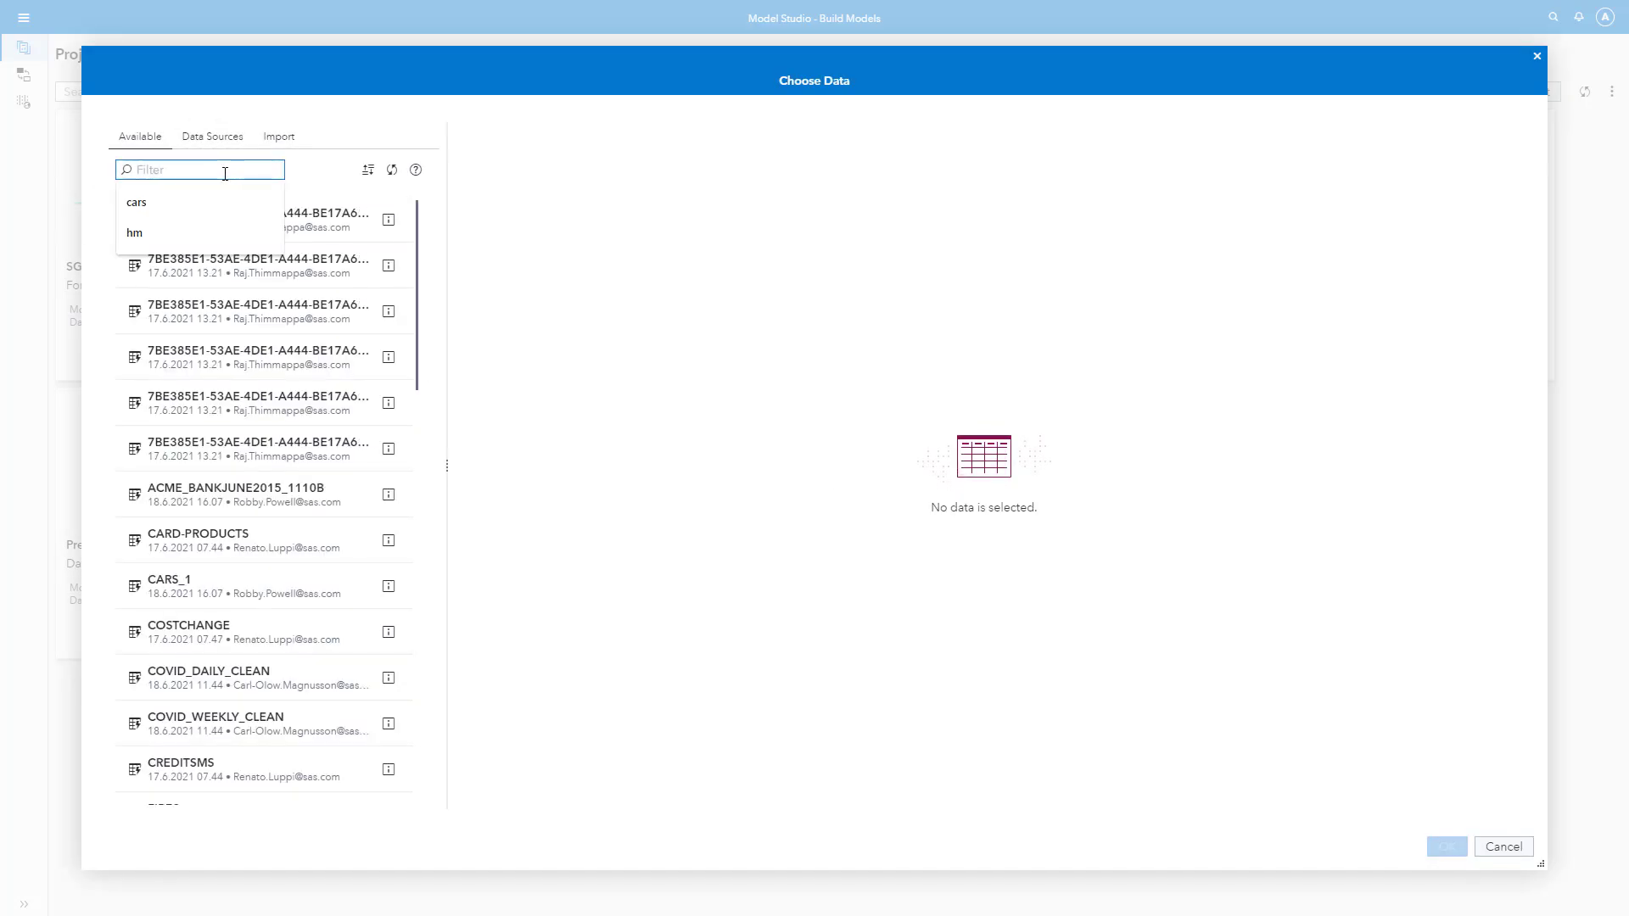
type("hmeq")
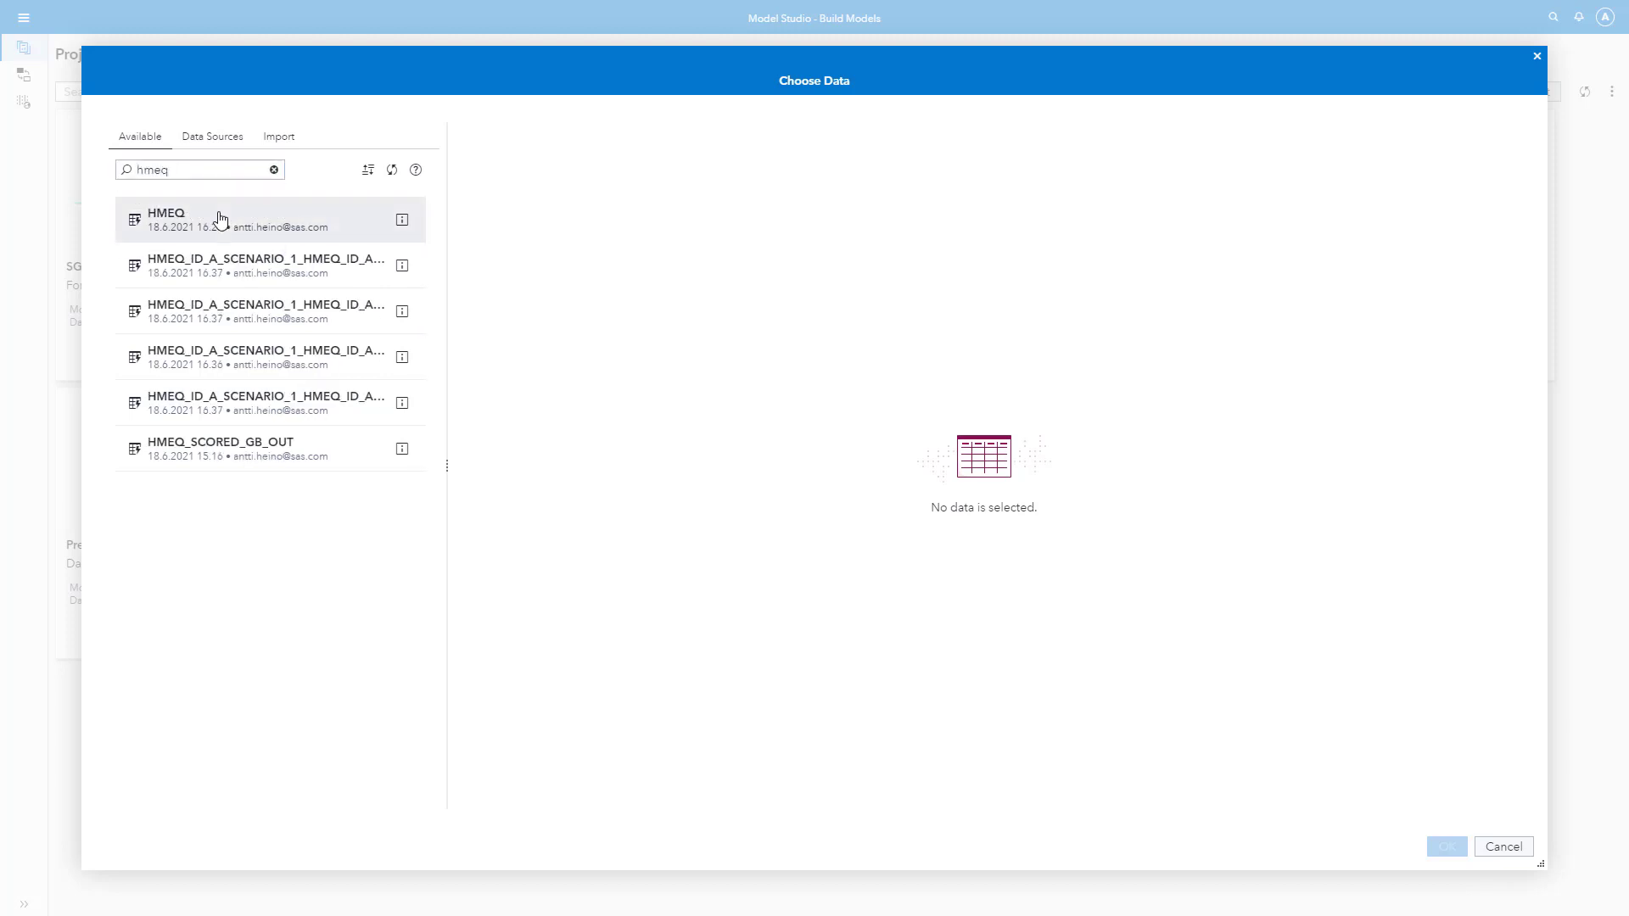
left_click(221, 220)
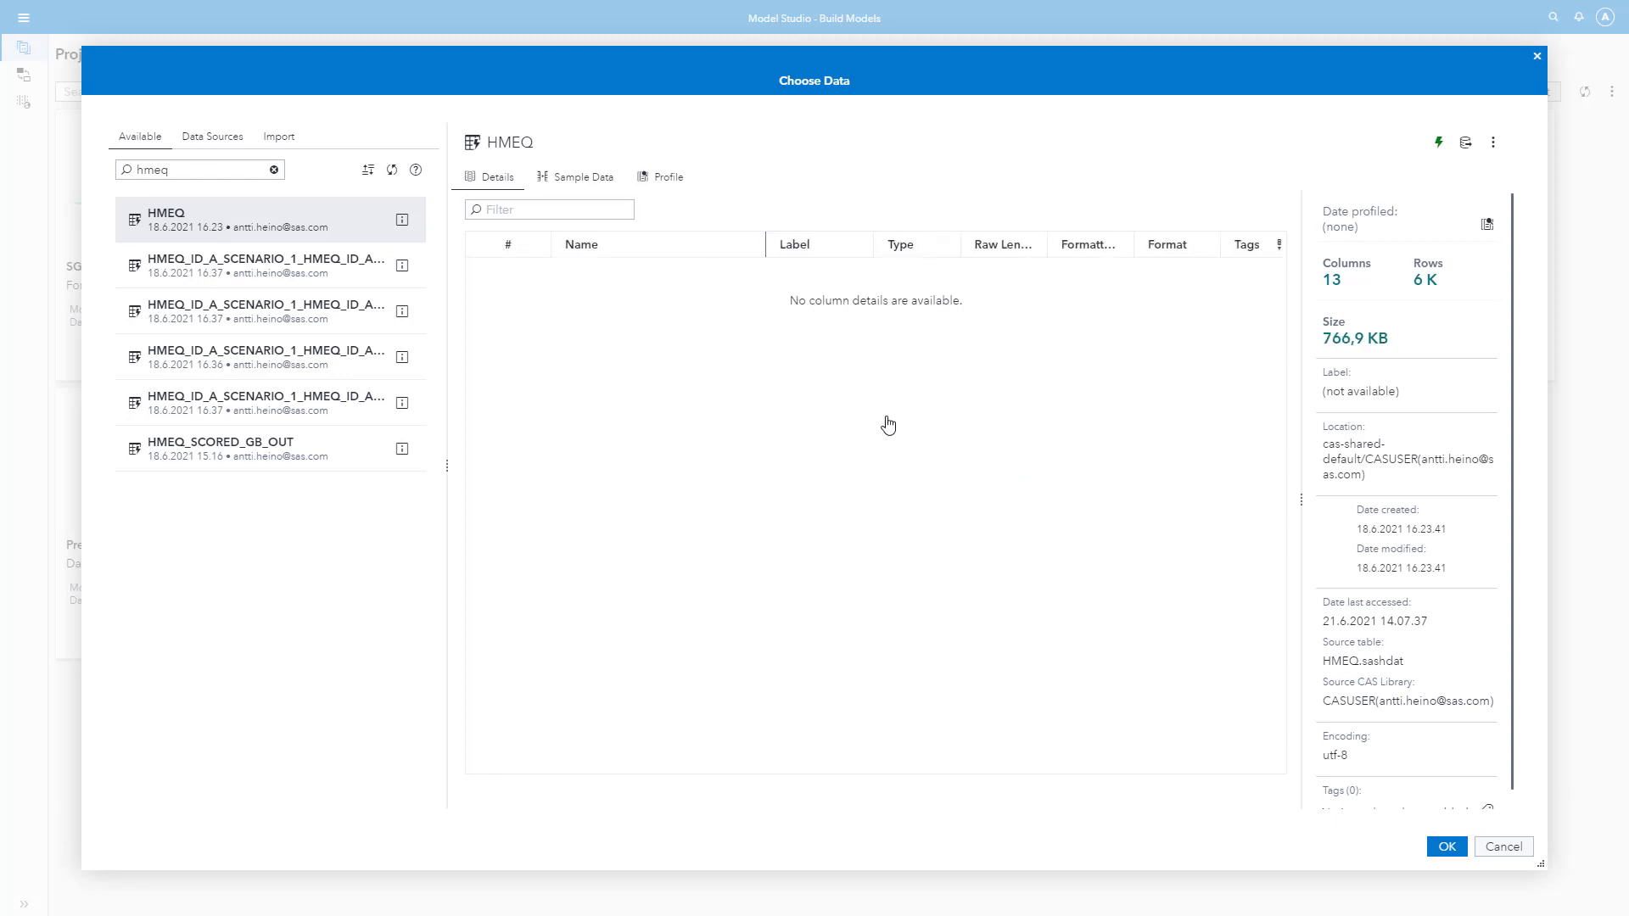
left_click(1448, 848)
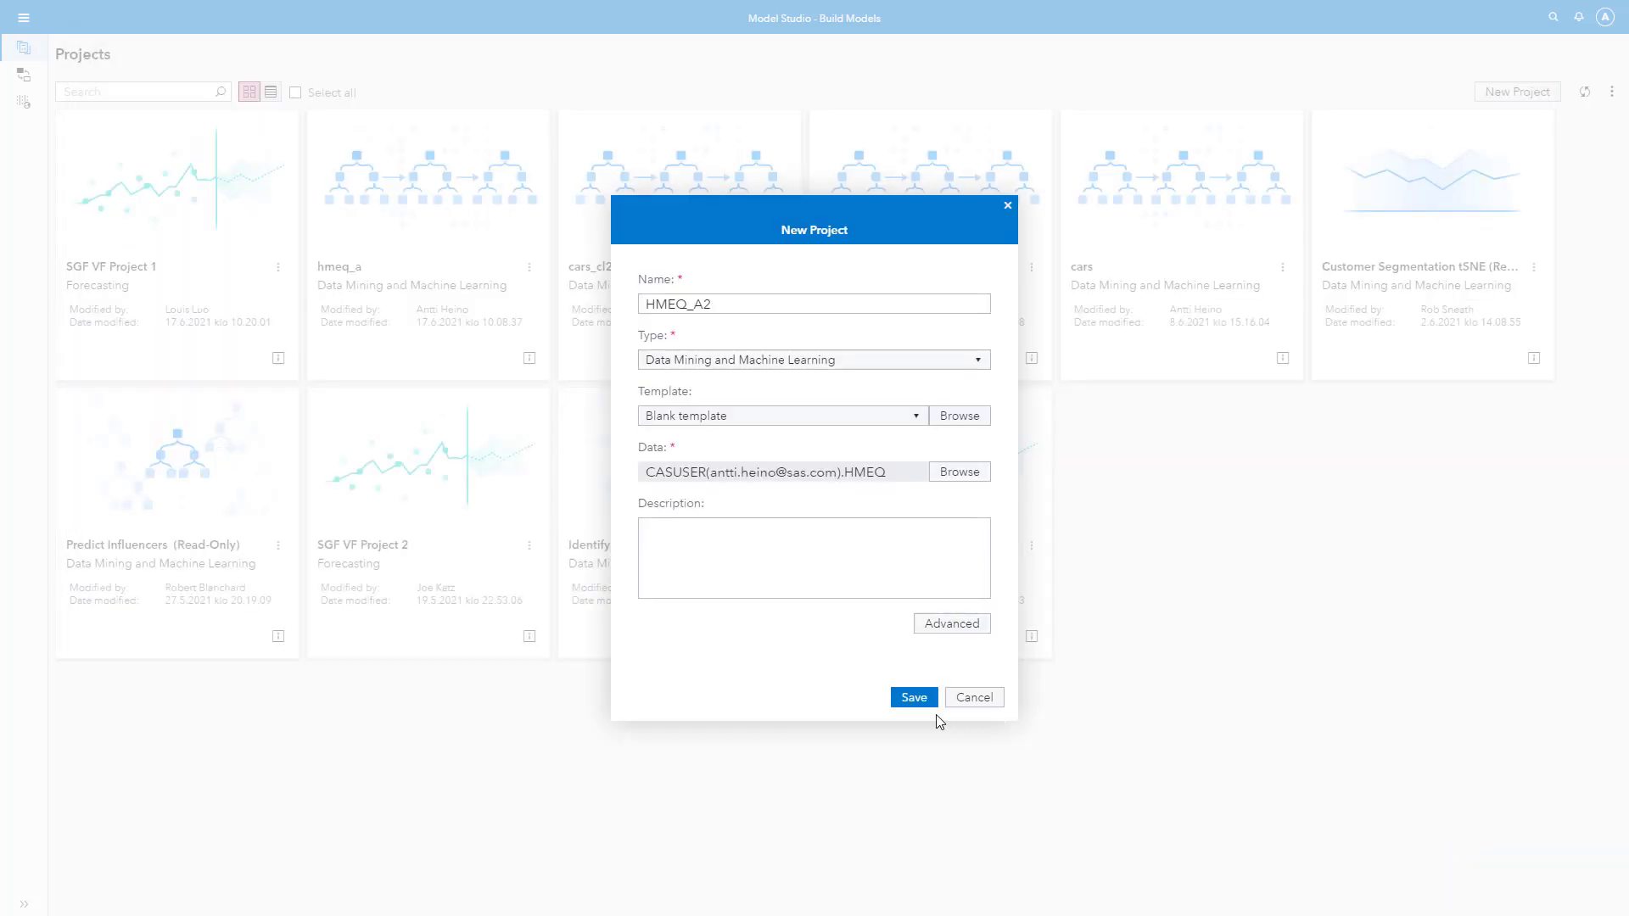
left_click(914, 698)
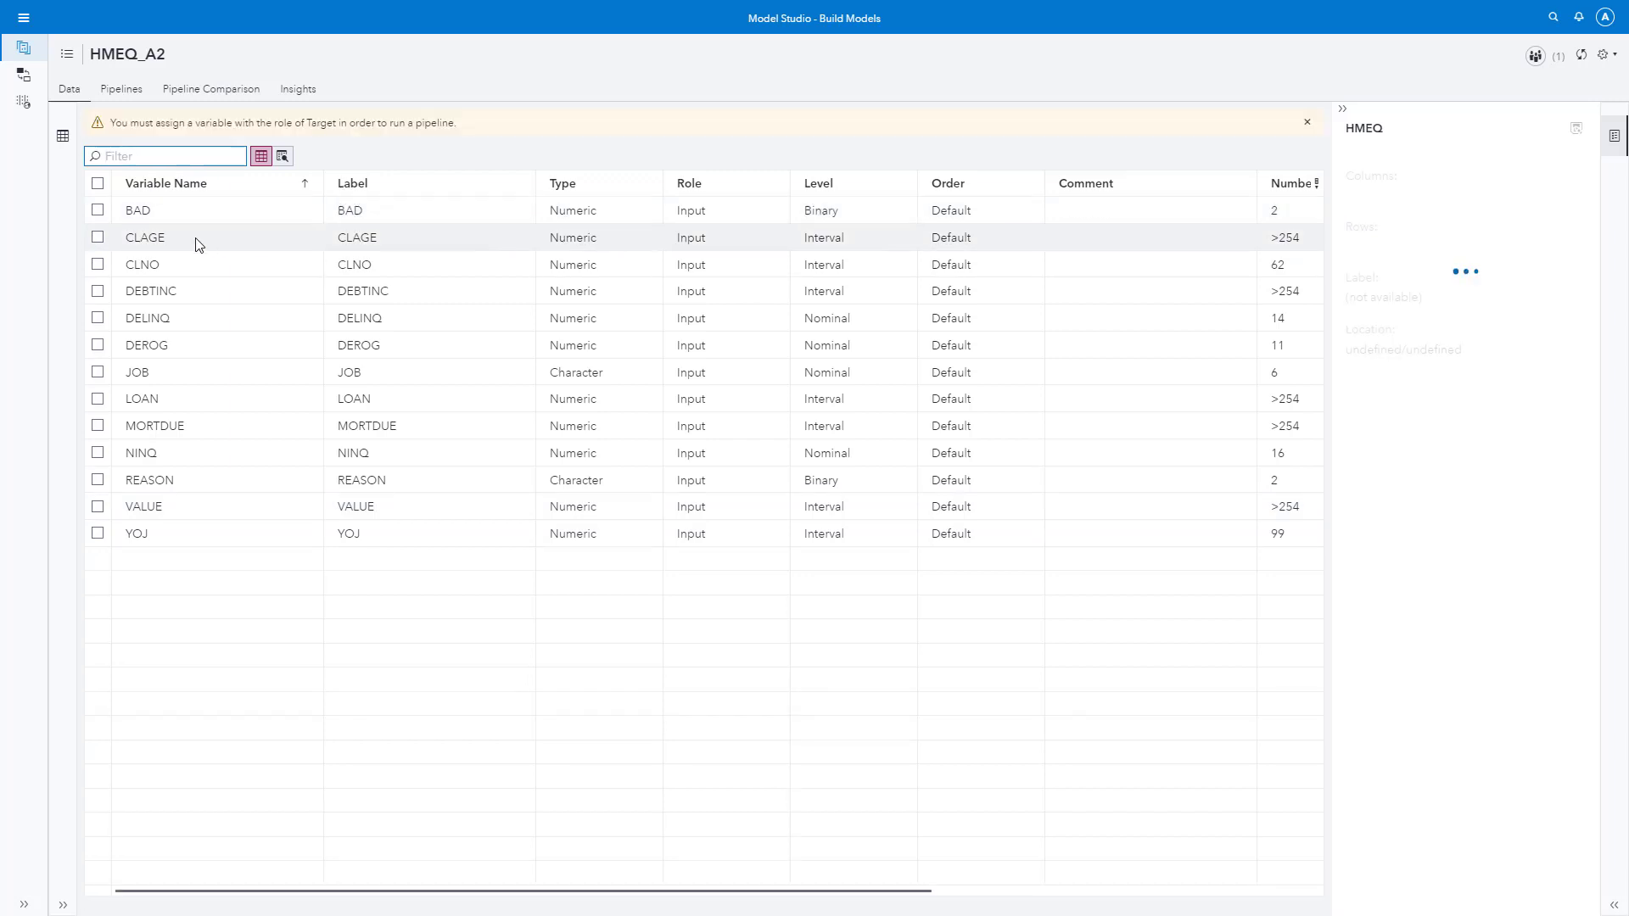
- Assign the Target role to the variable BAD
left_click(98, 211)
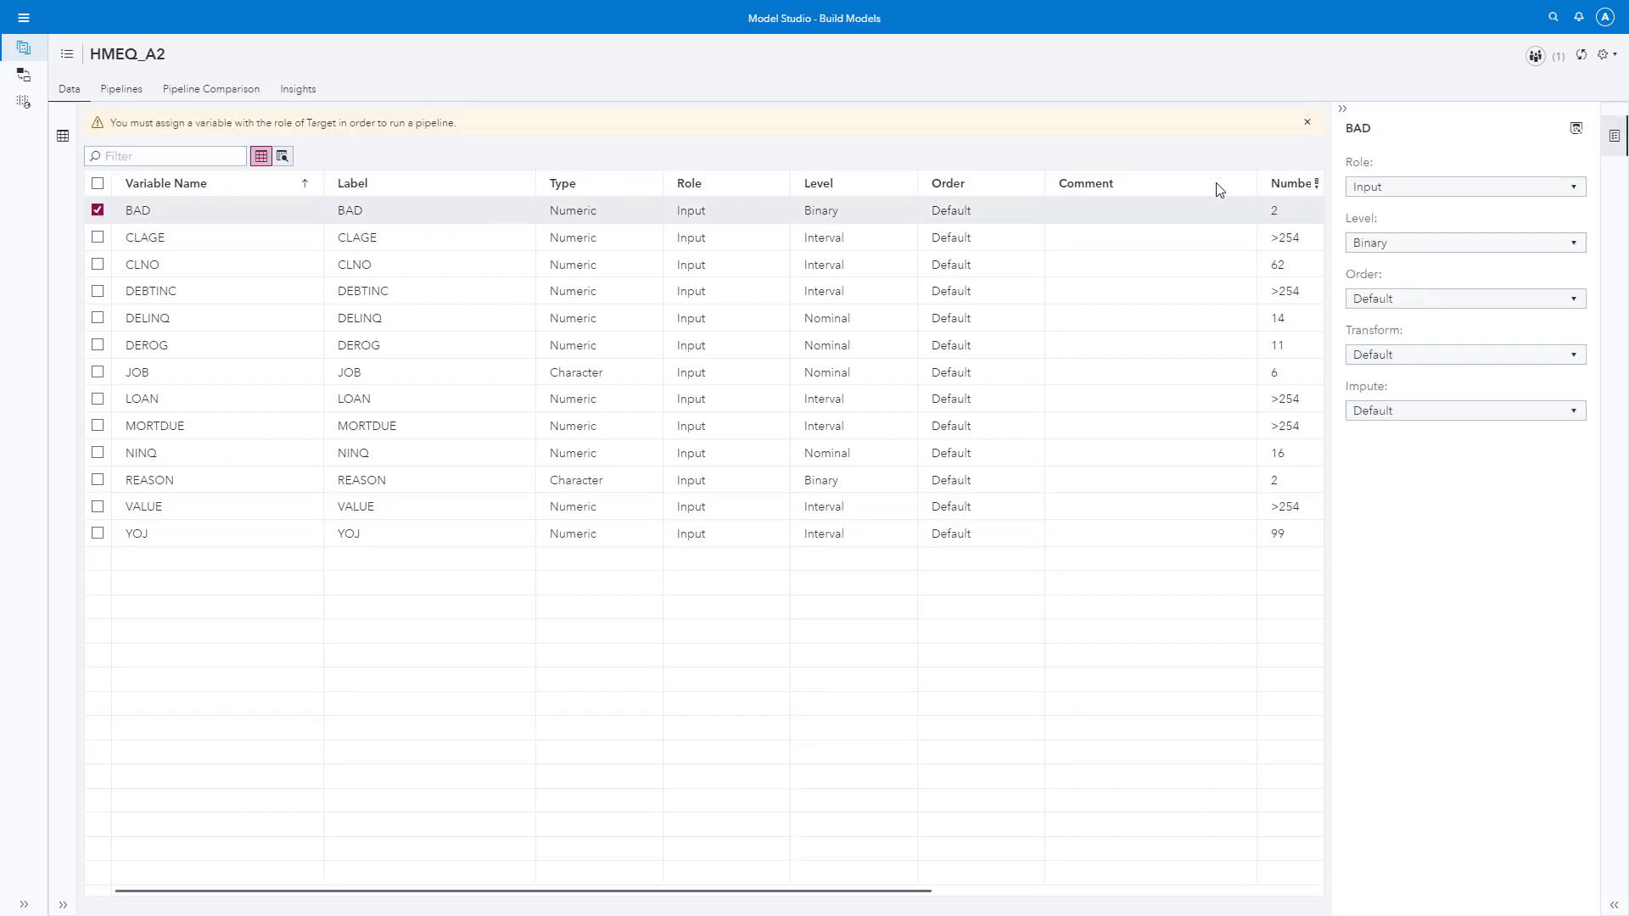
left_click(1425, 197)
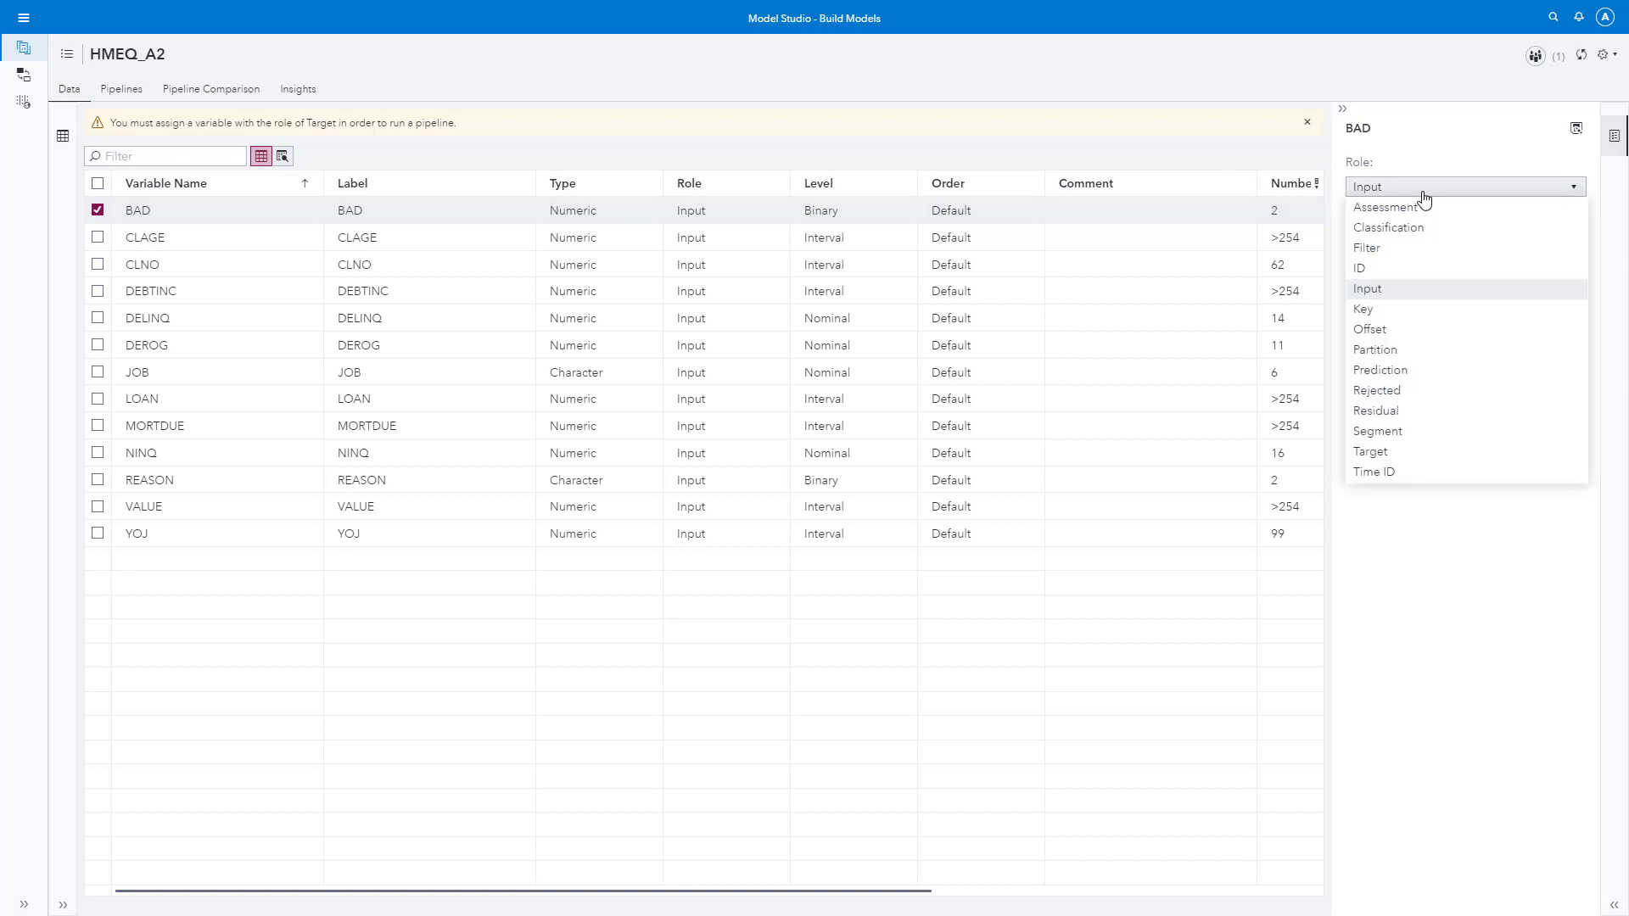
left_click(1396, 458)
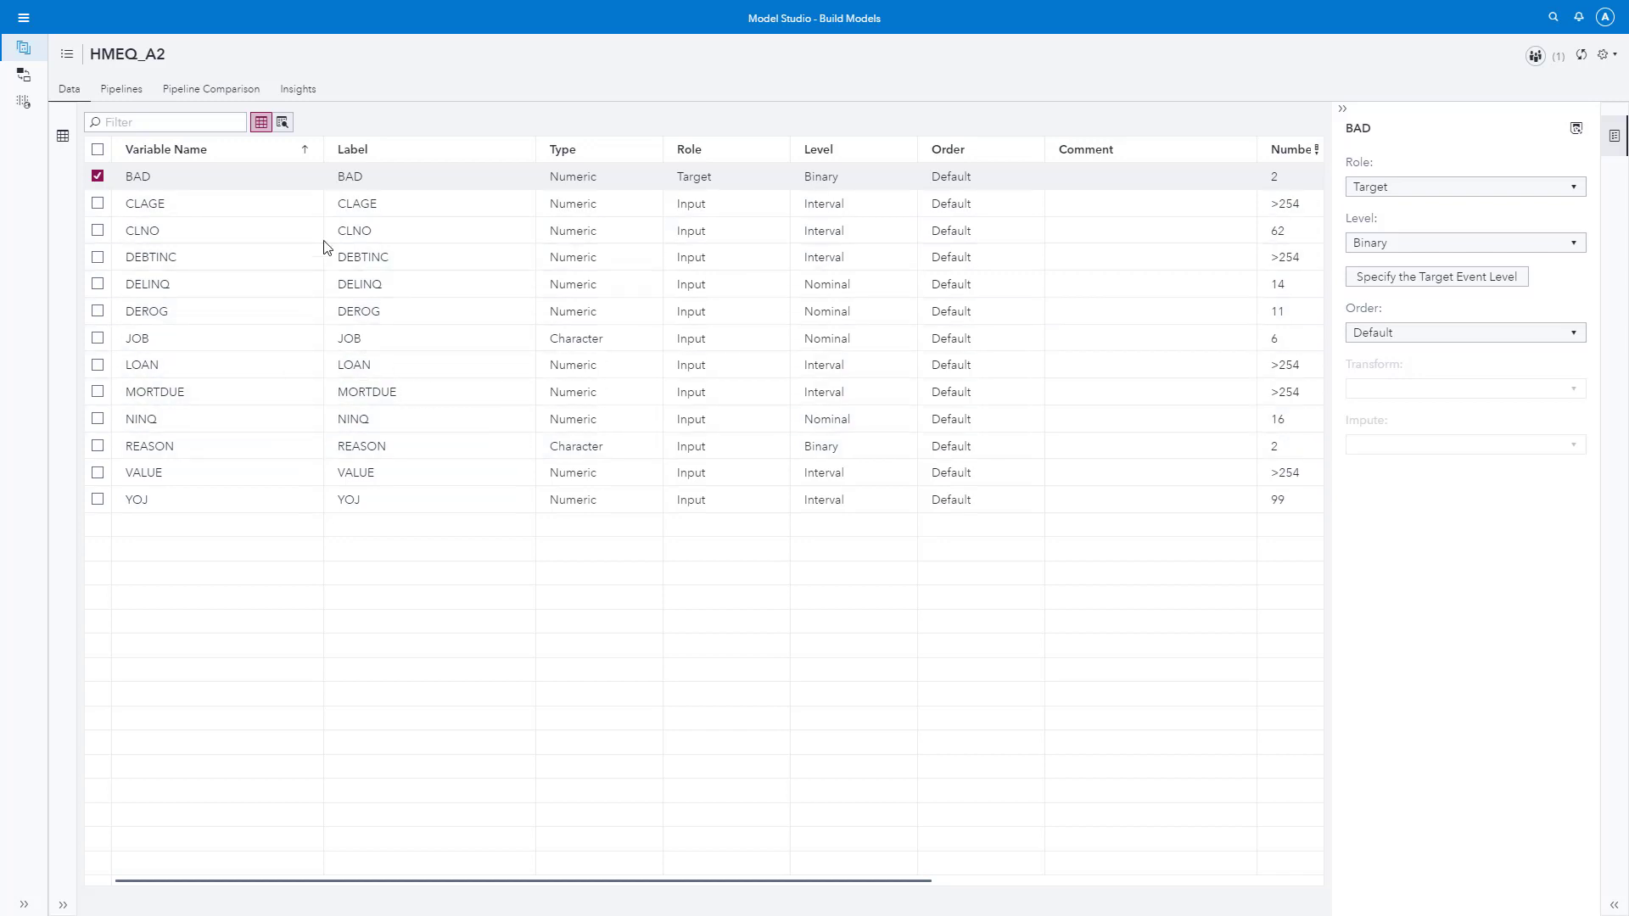
- Open the project's pipeline and examine the available Data Mining Preprocessing and Supervised Learning nodes
left_click(130, 99)
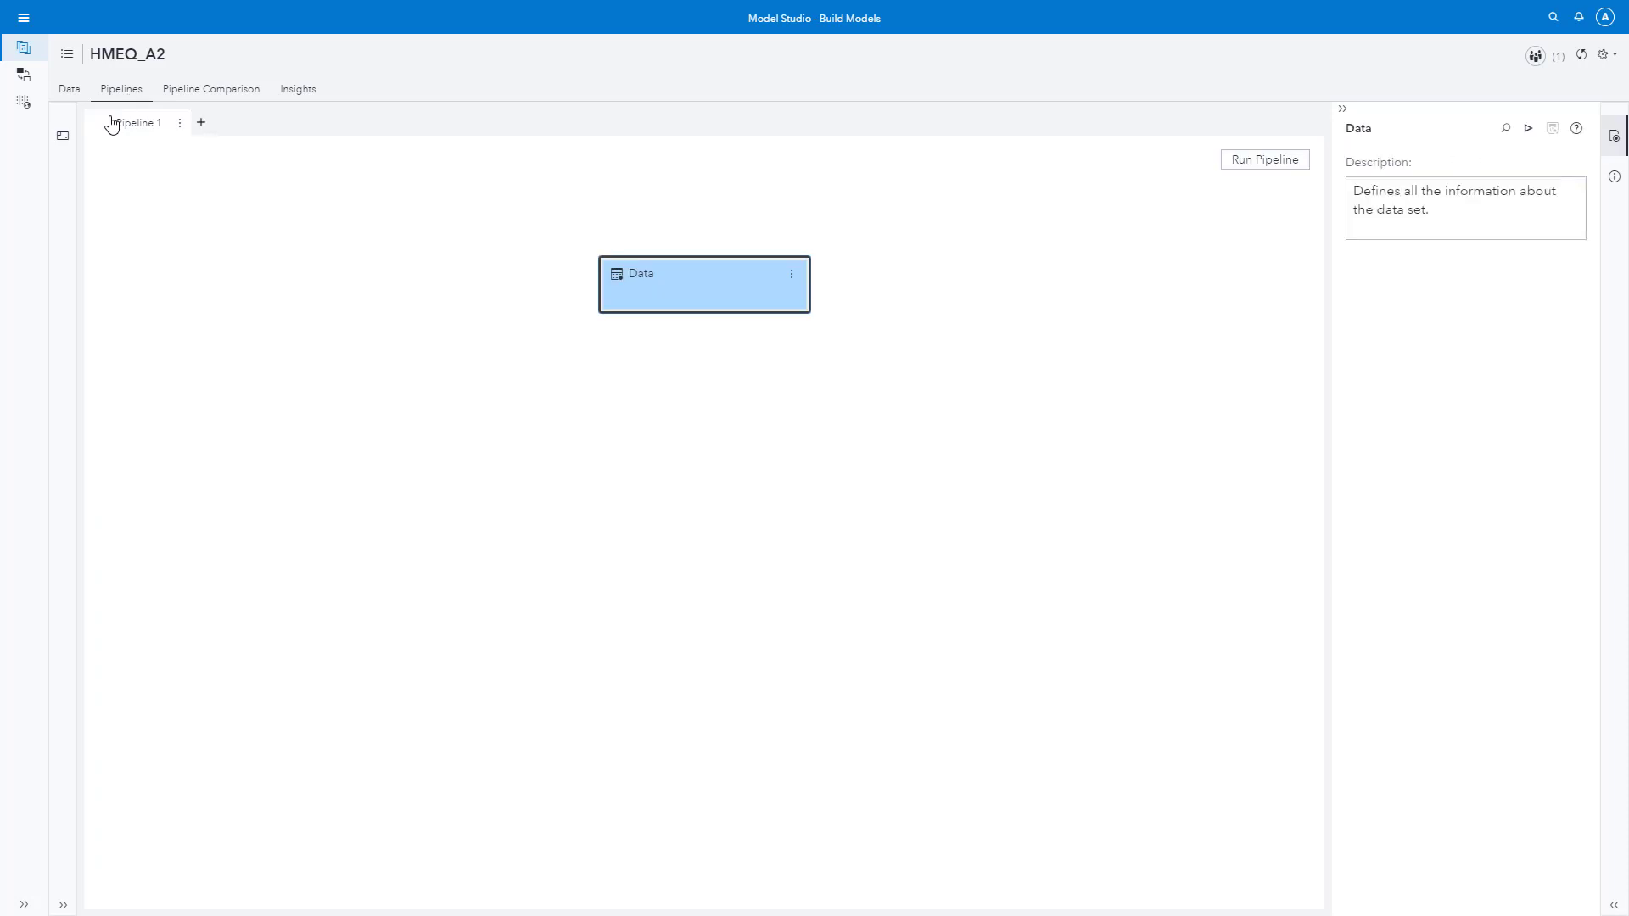
left_click(62, 136)
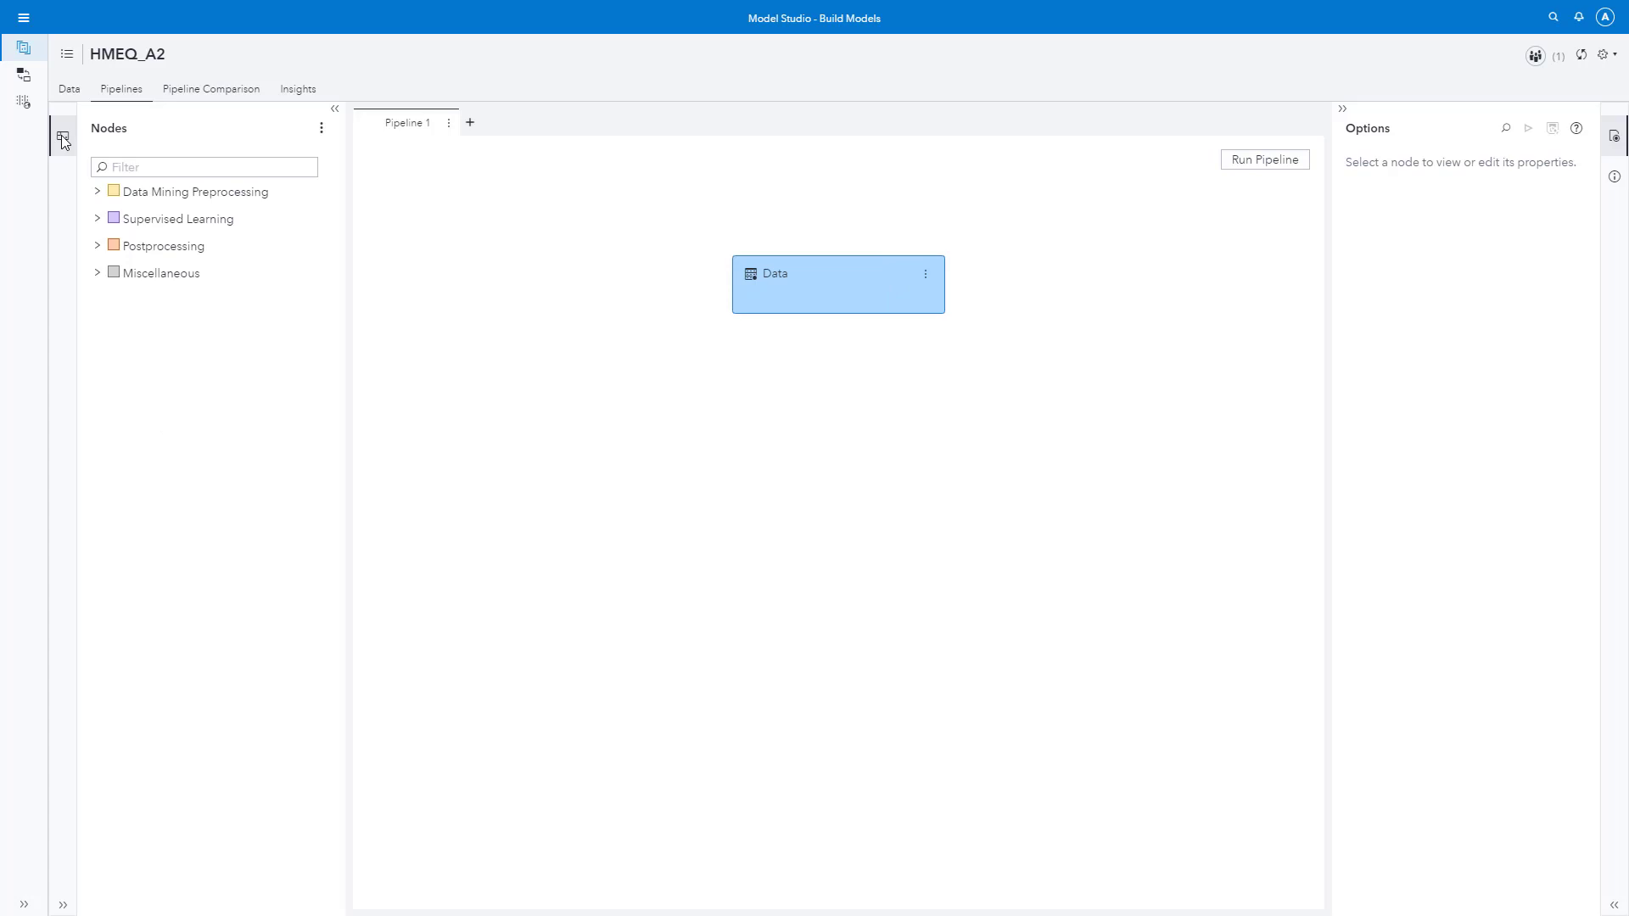
left_click(98, 192)
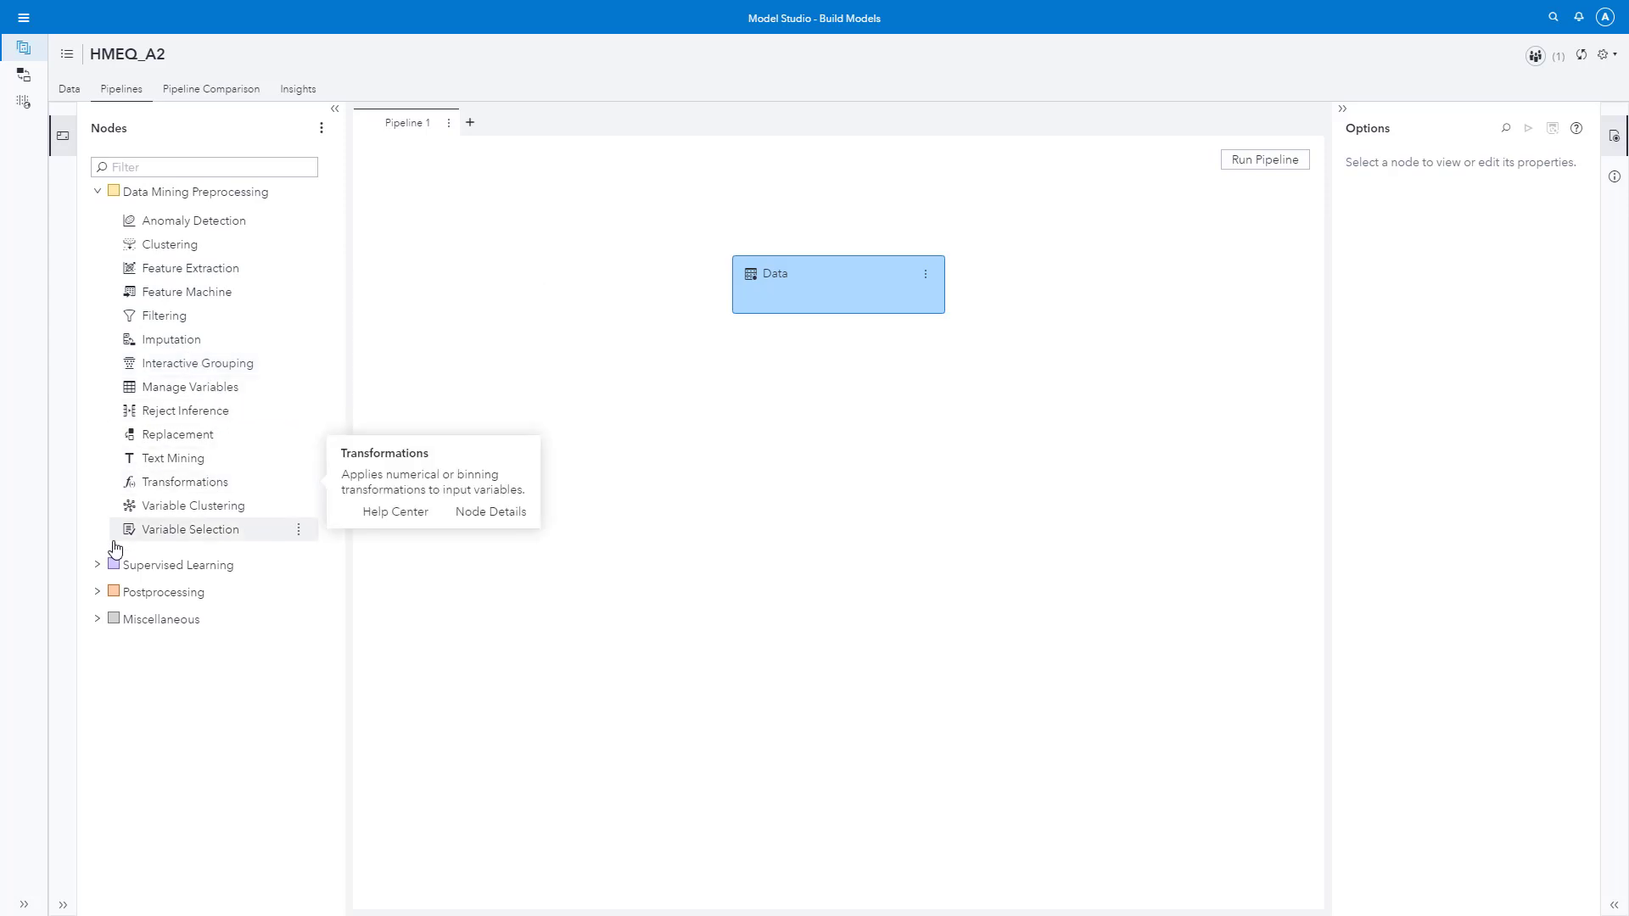
left_click(99, 565)
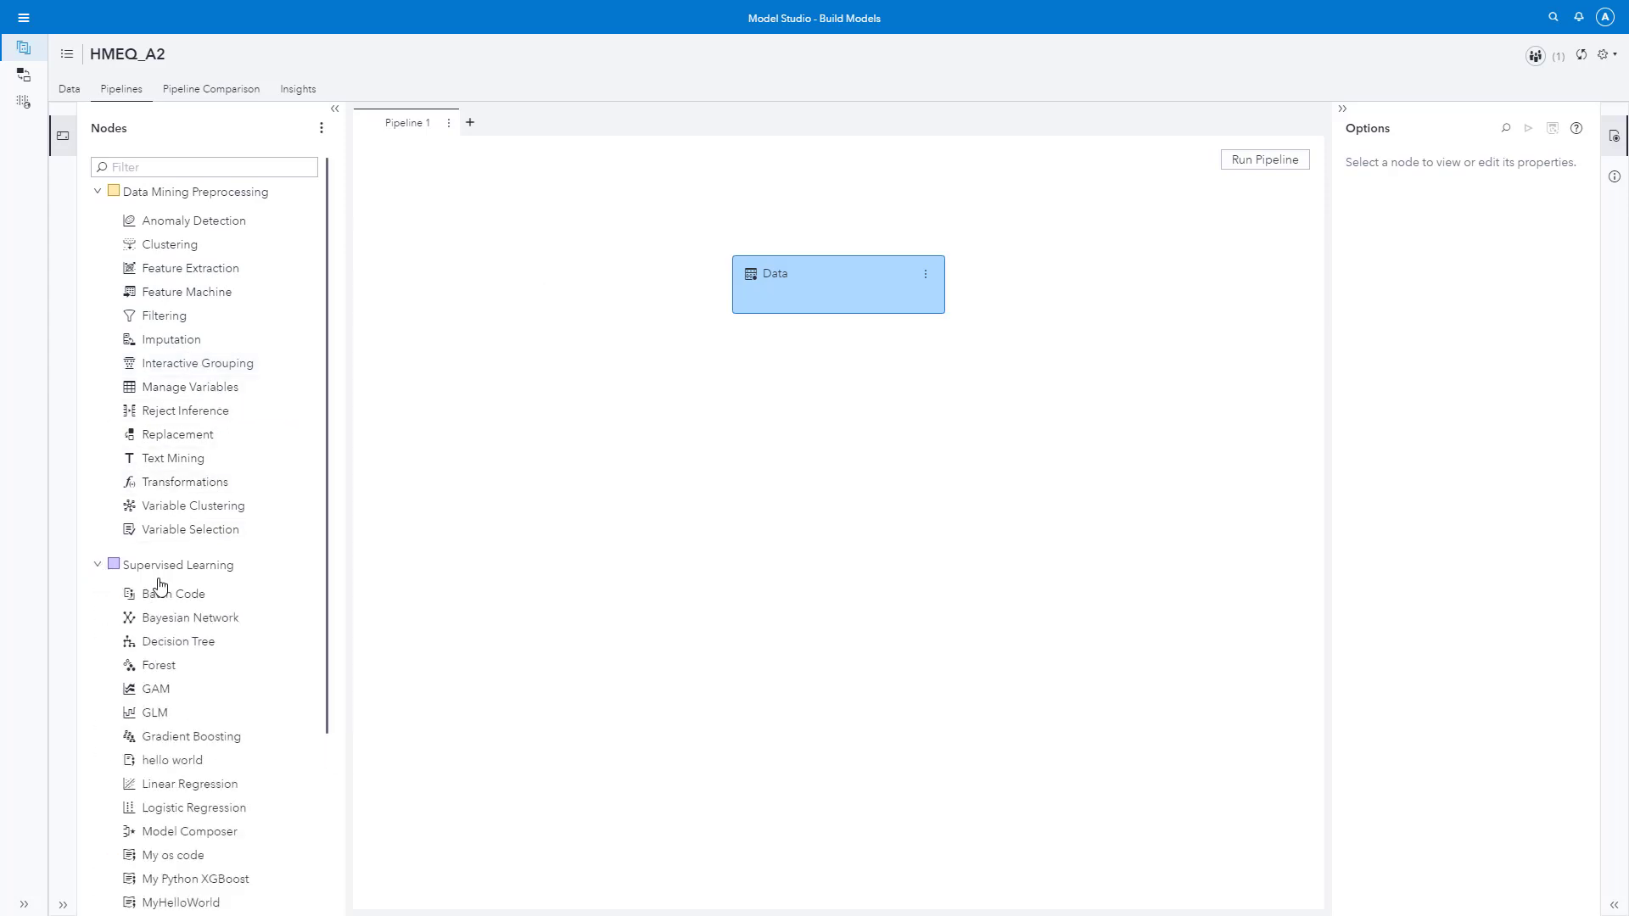
scroll(160, 585, "down", 3)
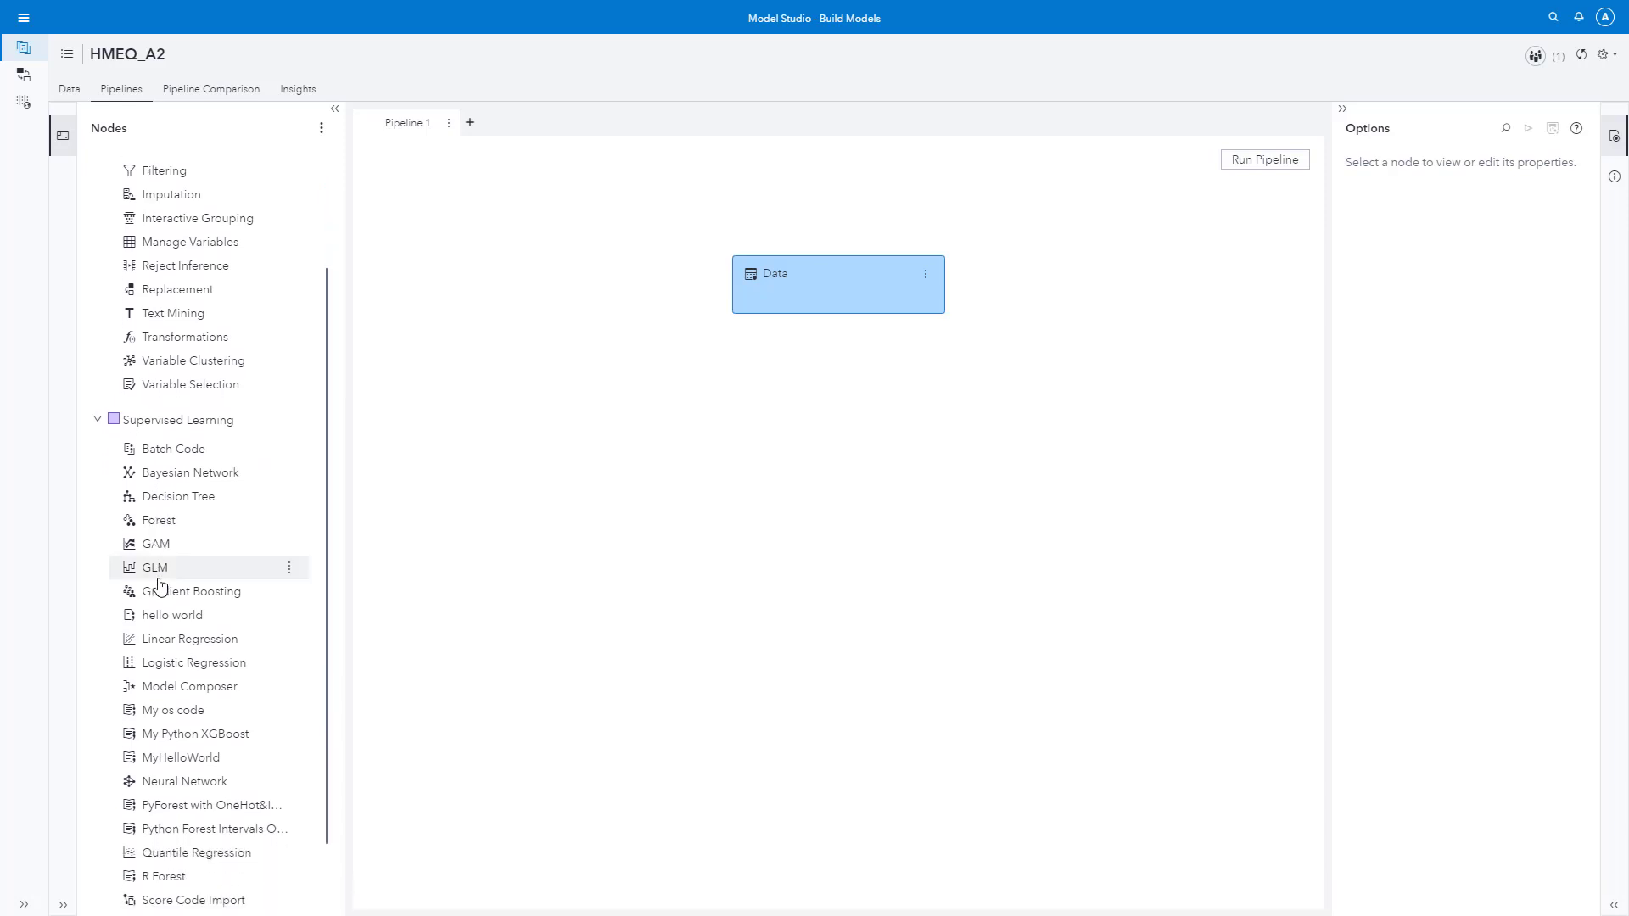
scroll(160, 586, "down", 2)
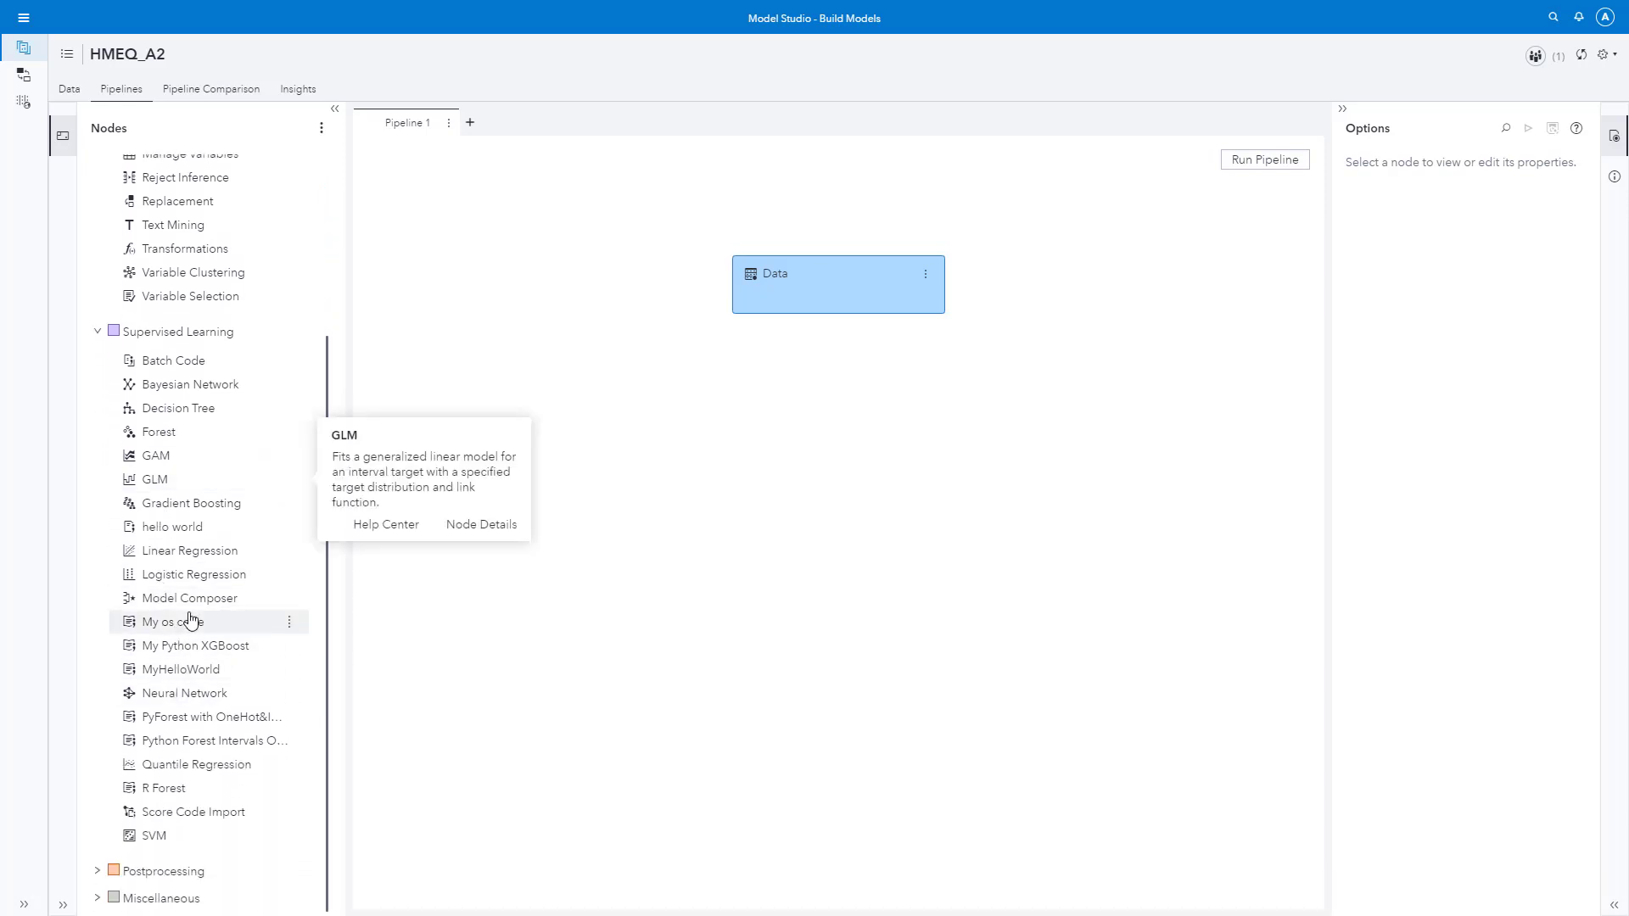
mouse_move(214, 560)
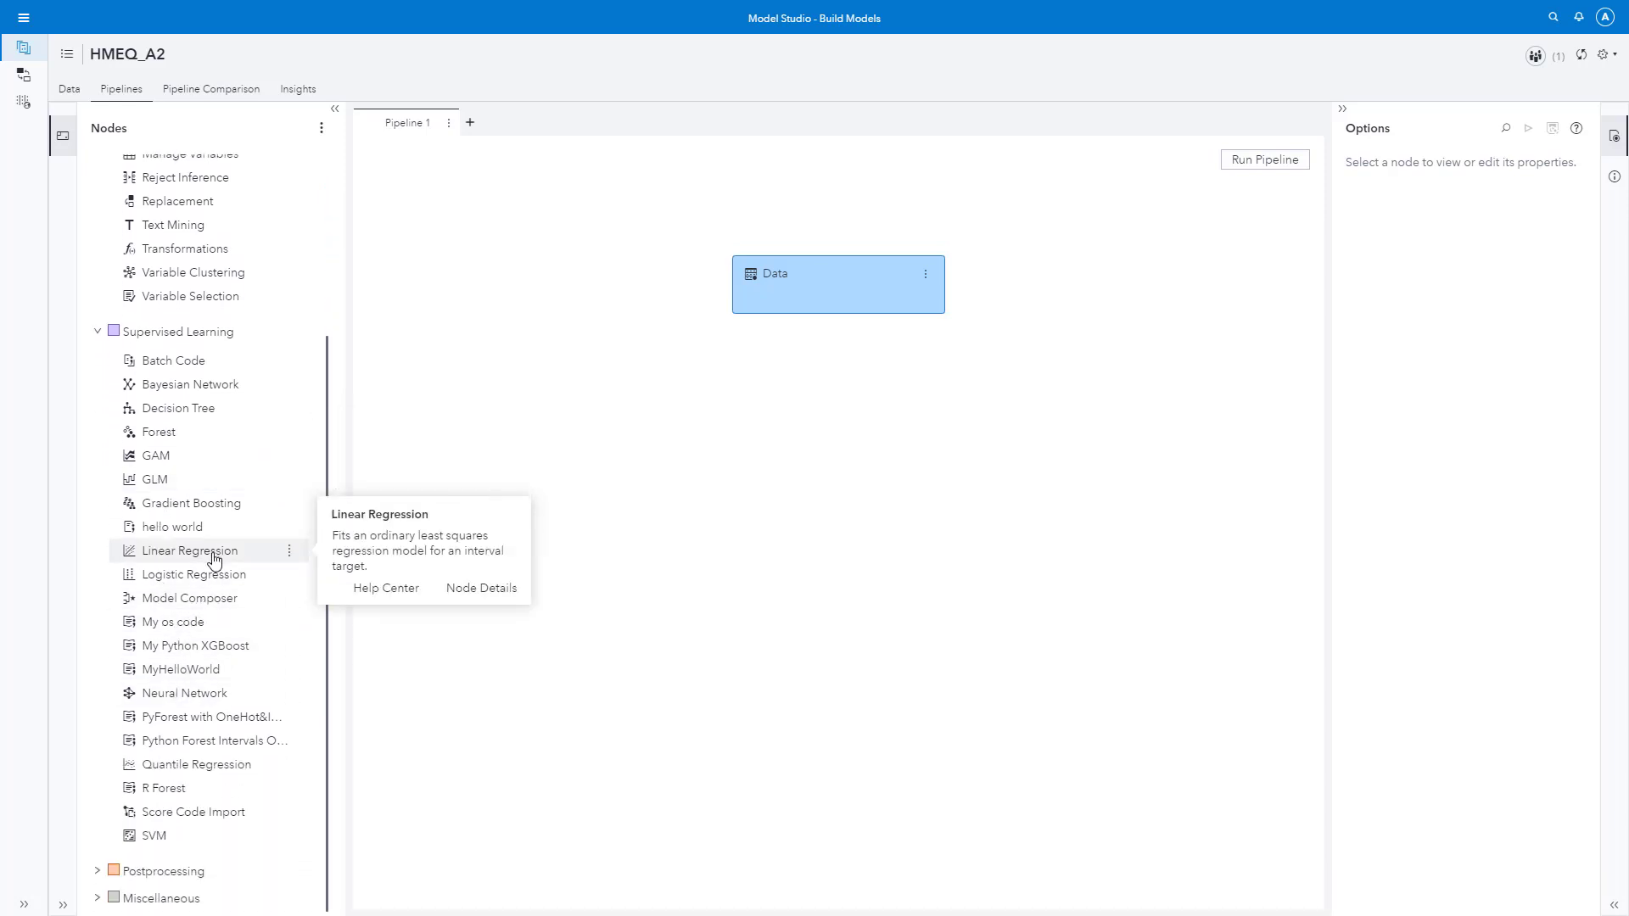
mouse_move(231, 587)
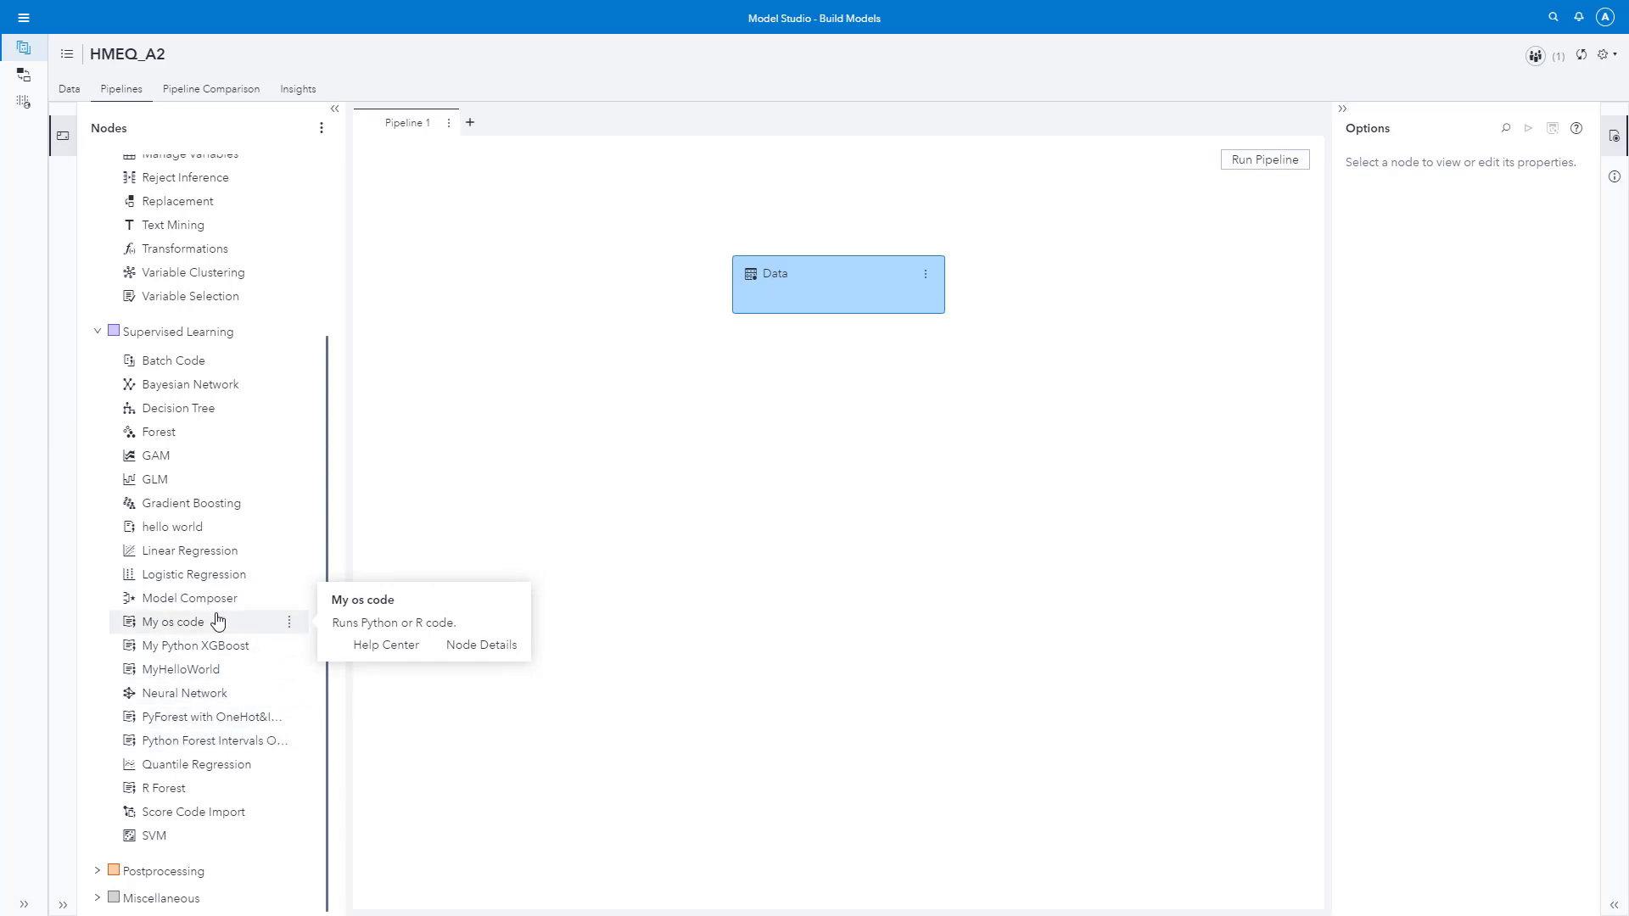
- Examine the node types offered in the Postprocessing and Miscellaneous groups
left_click(97, 873)
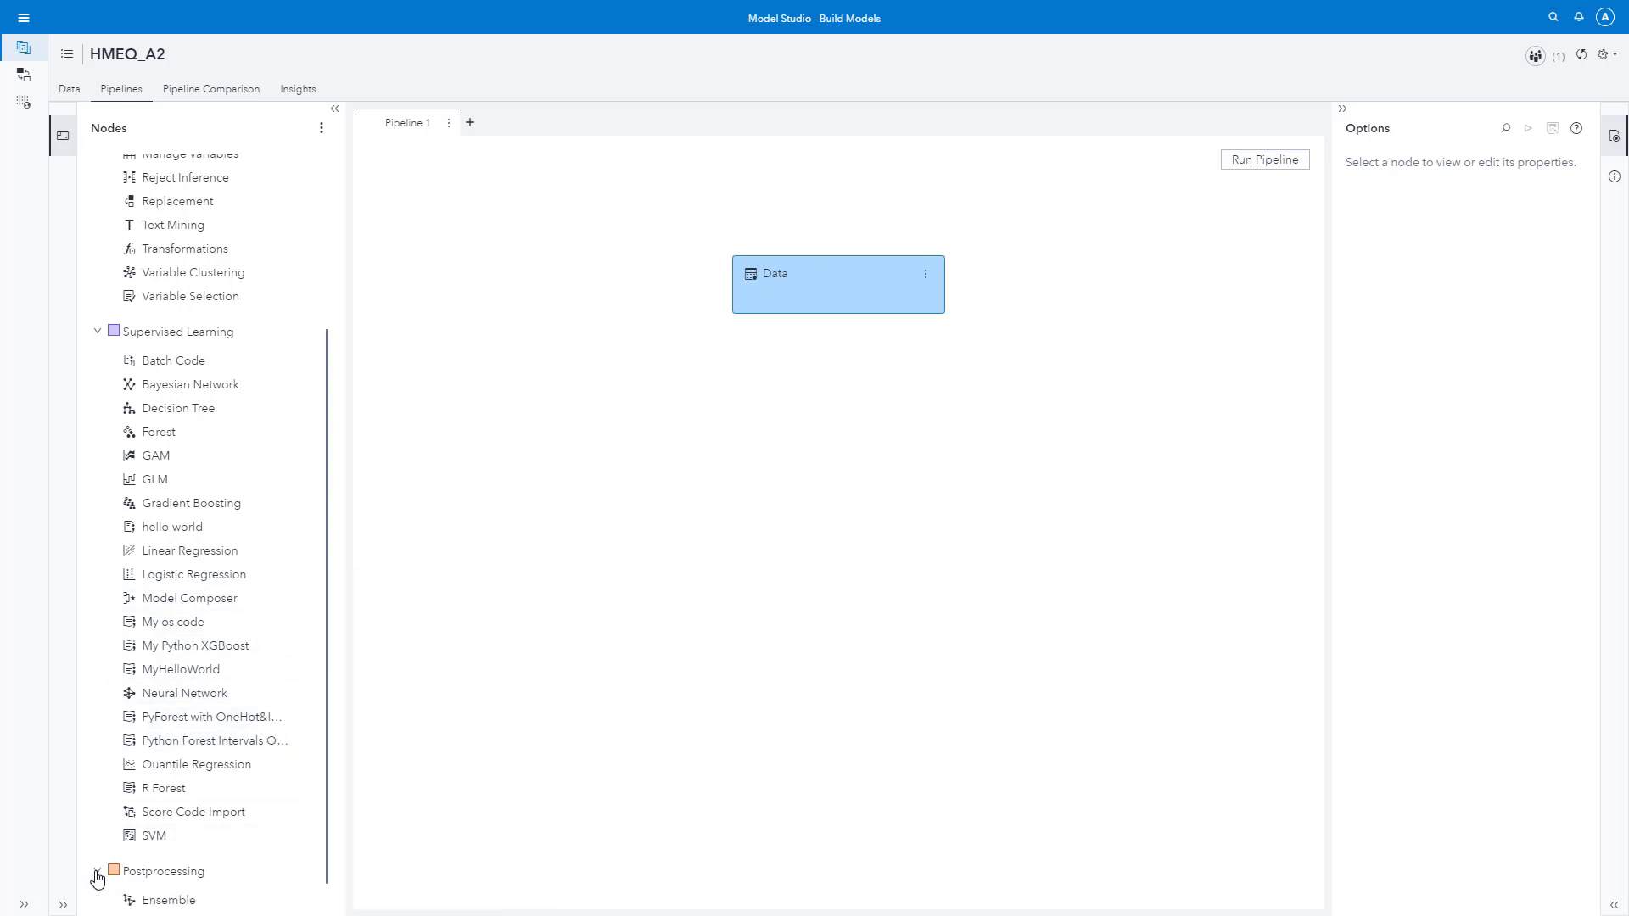
scroll(119, 794, "down", 1)
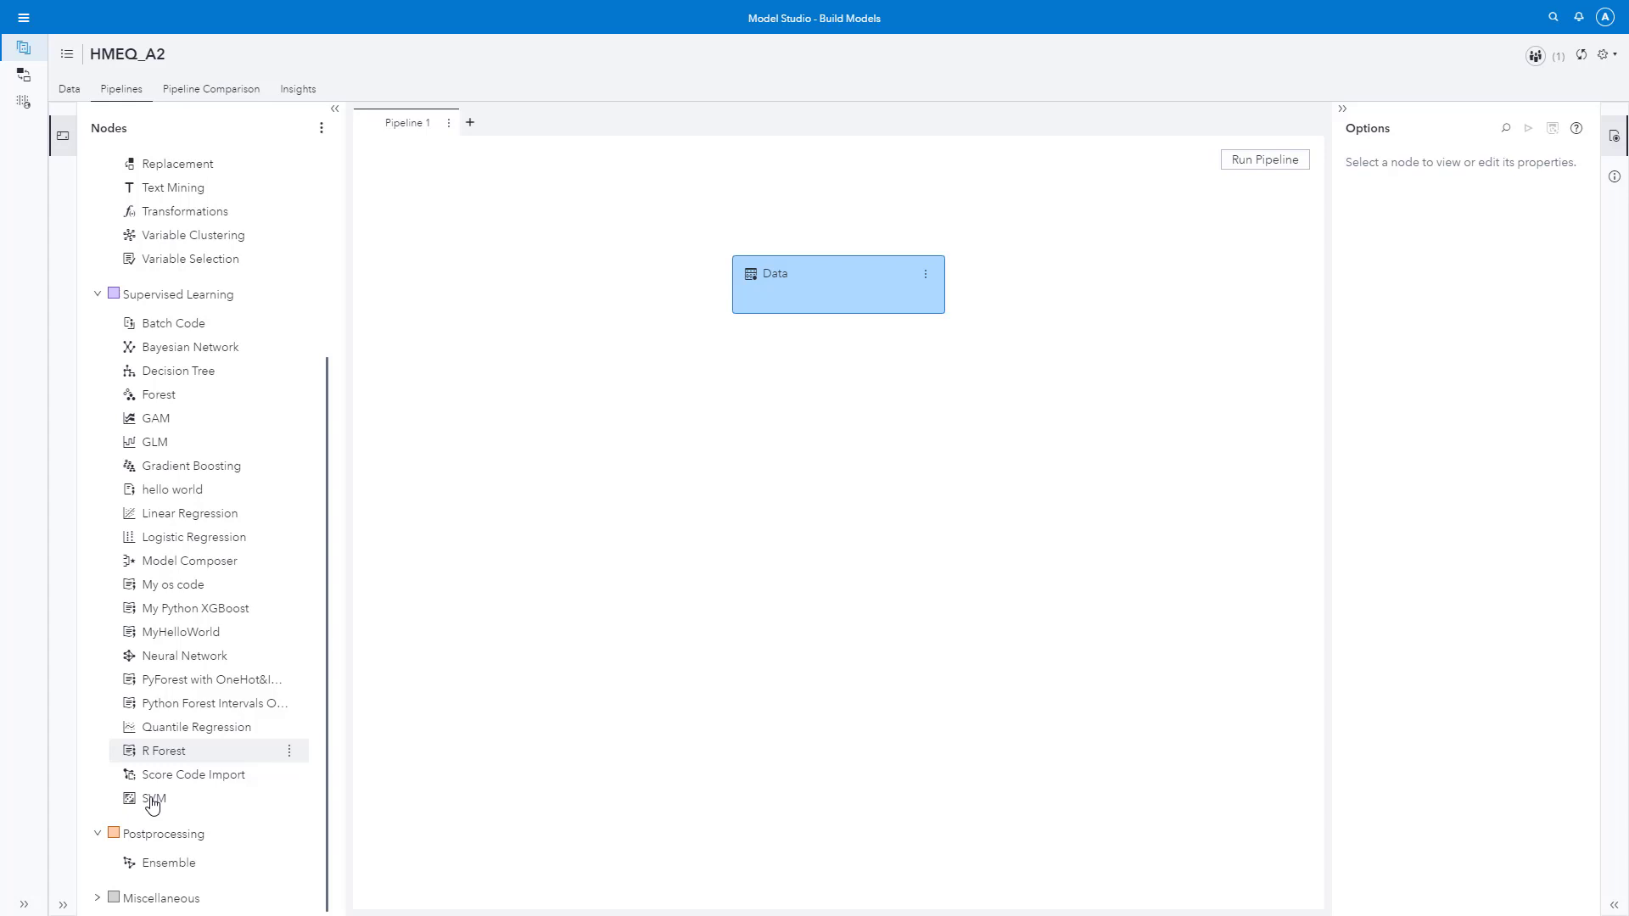
left_click(97, 904)
scroll(210, 775, "down", 3)
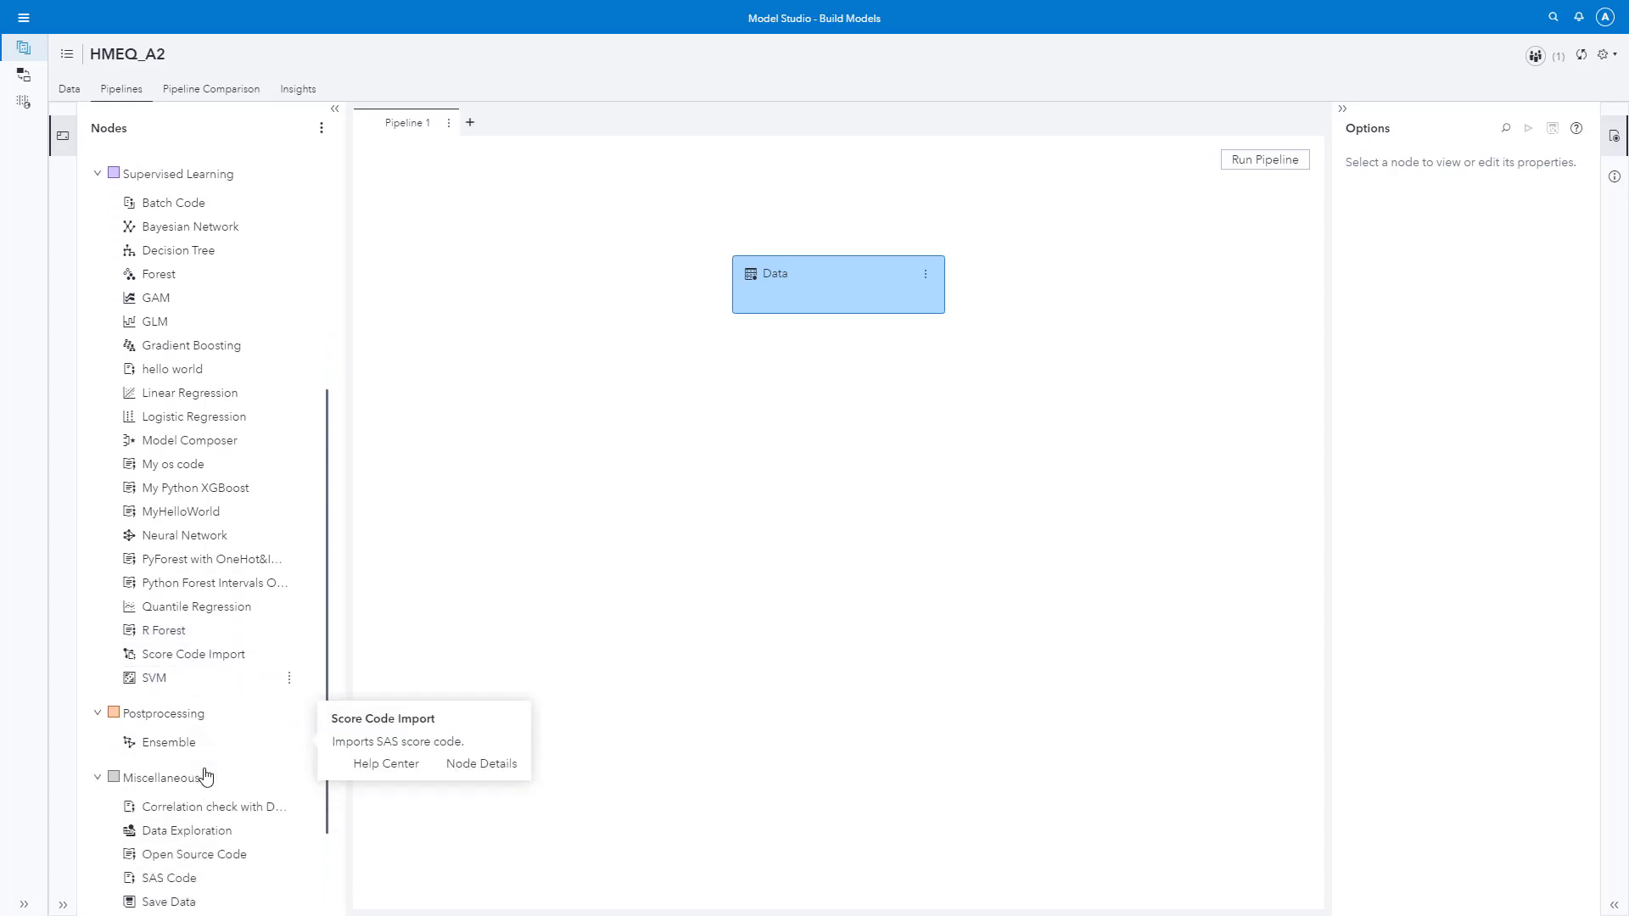
scroll(205, 775, "down", 3)
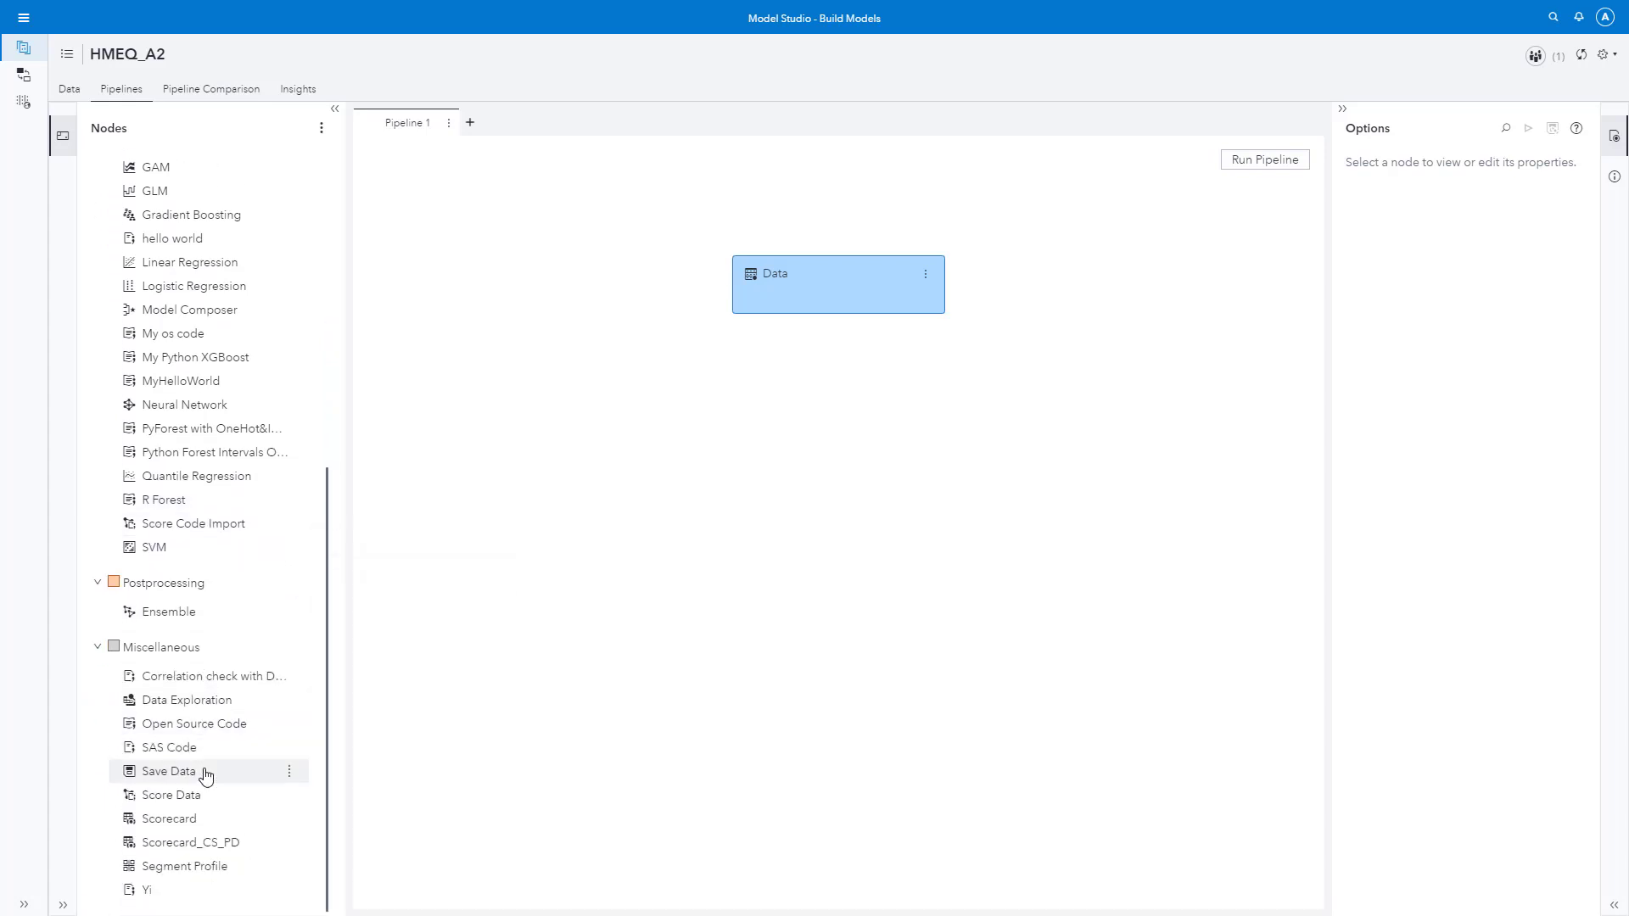
mouse_move(206, 775)
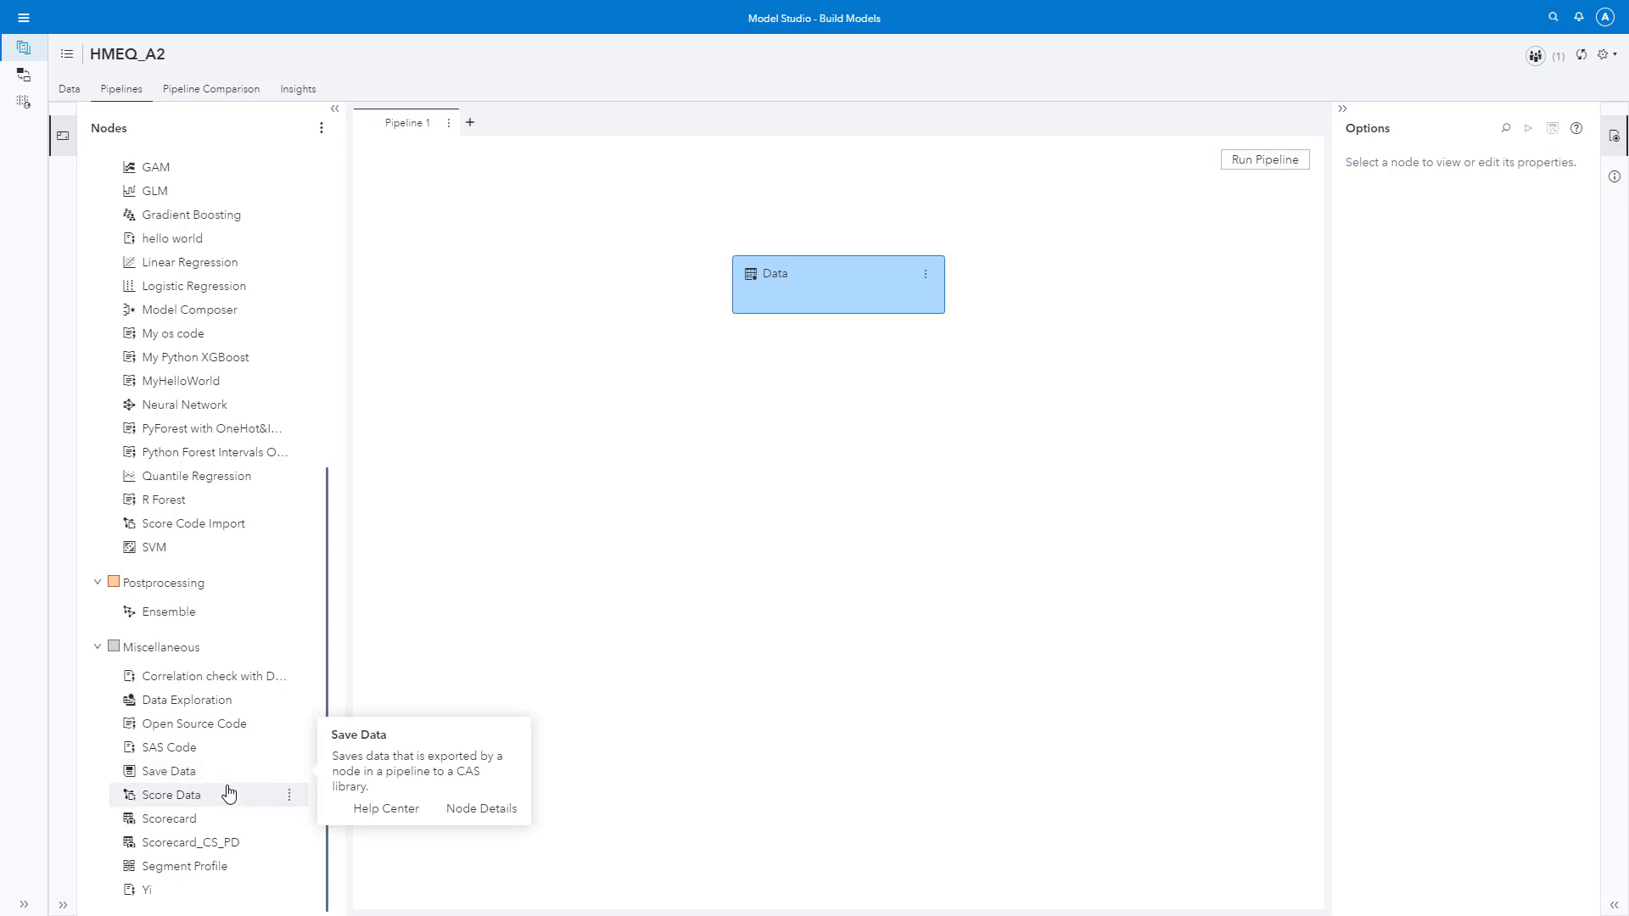
mouse_move(212, 806)
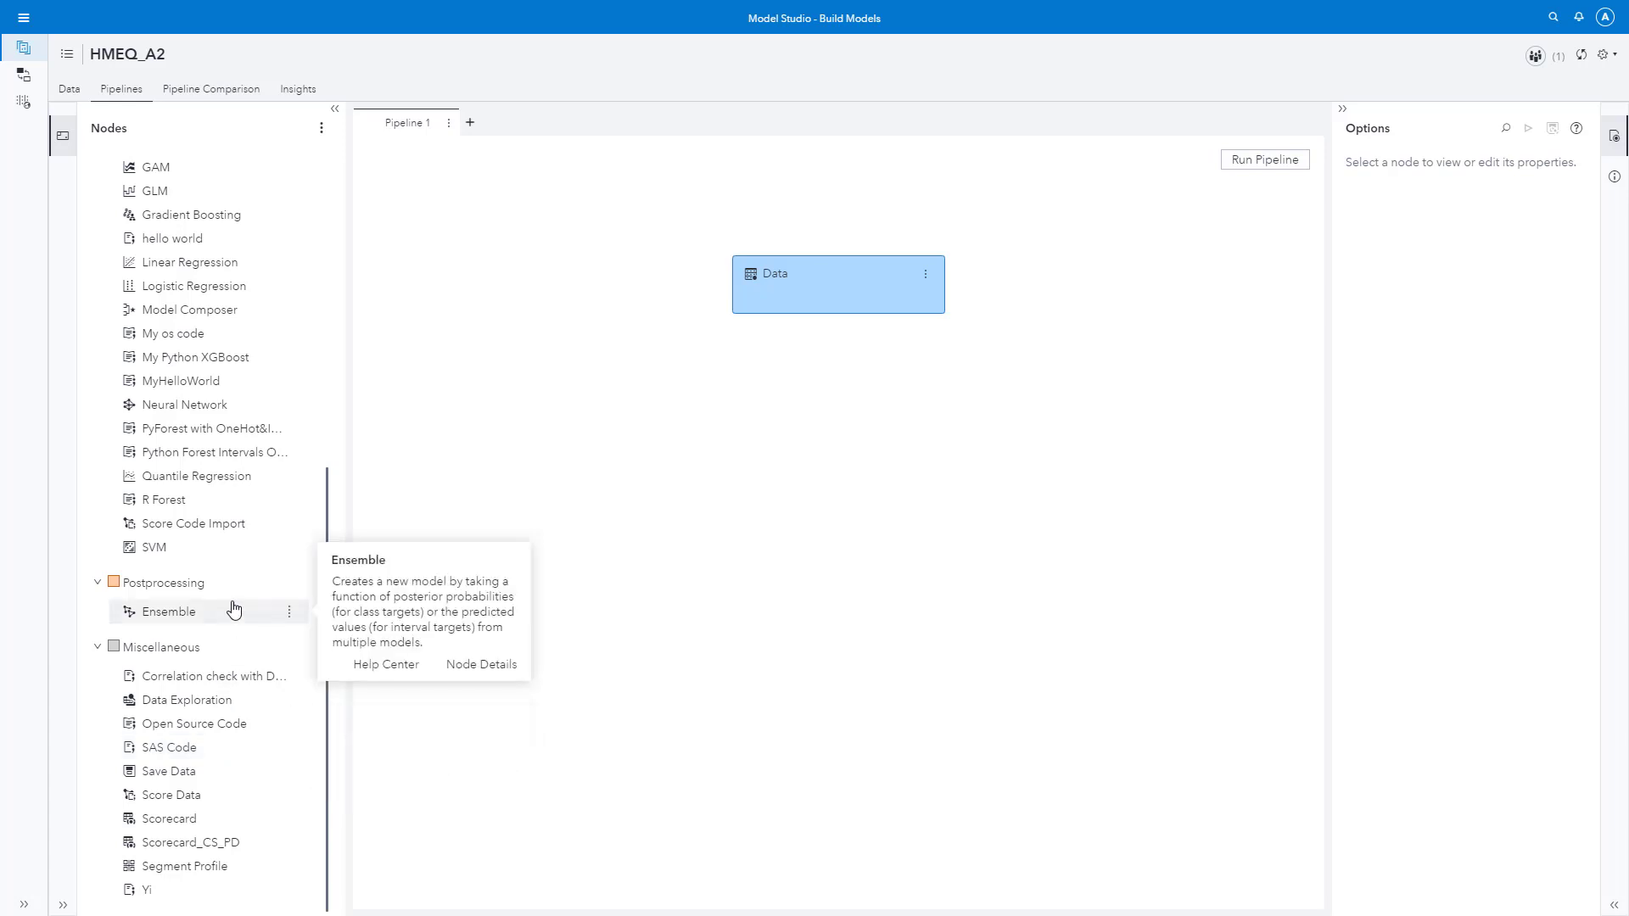
- Add a Logistic Regression node from the Supervised Learning group beneath the Data node in Pipeline 1
scroll(233, 610, "up", 6)
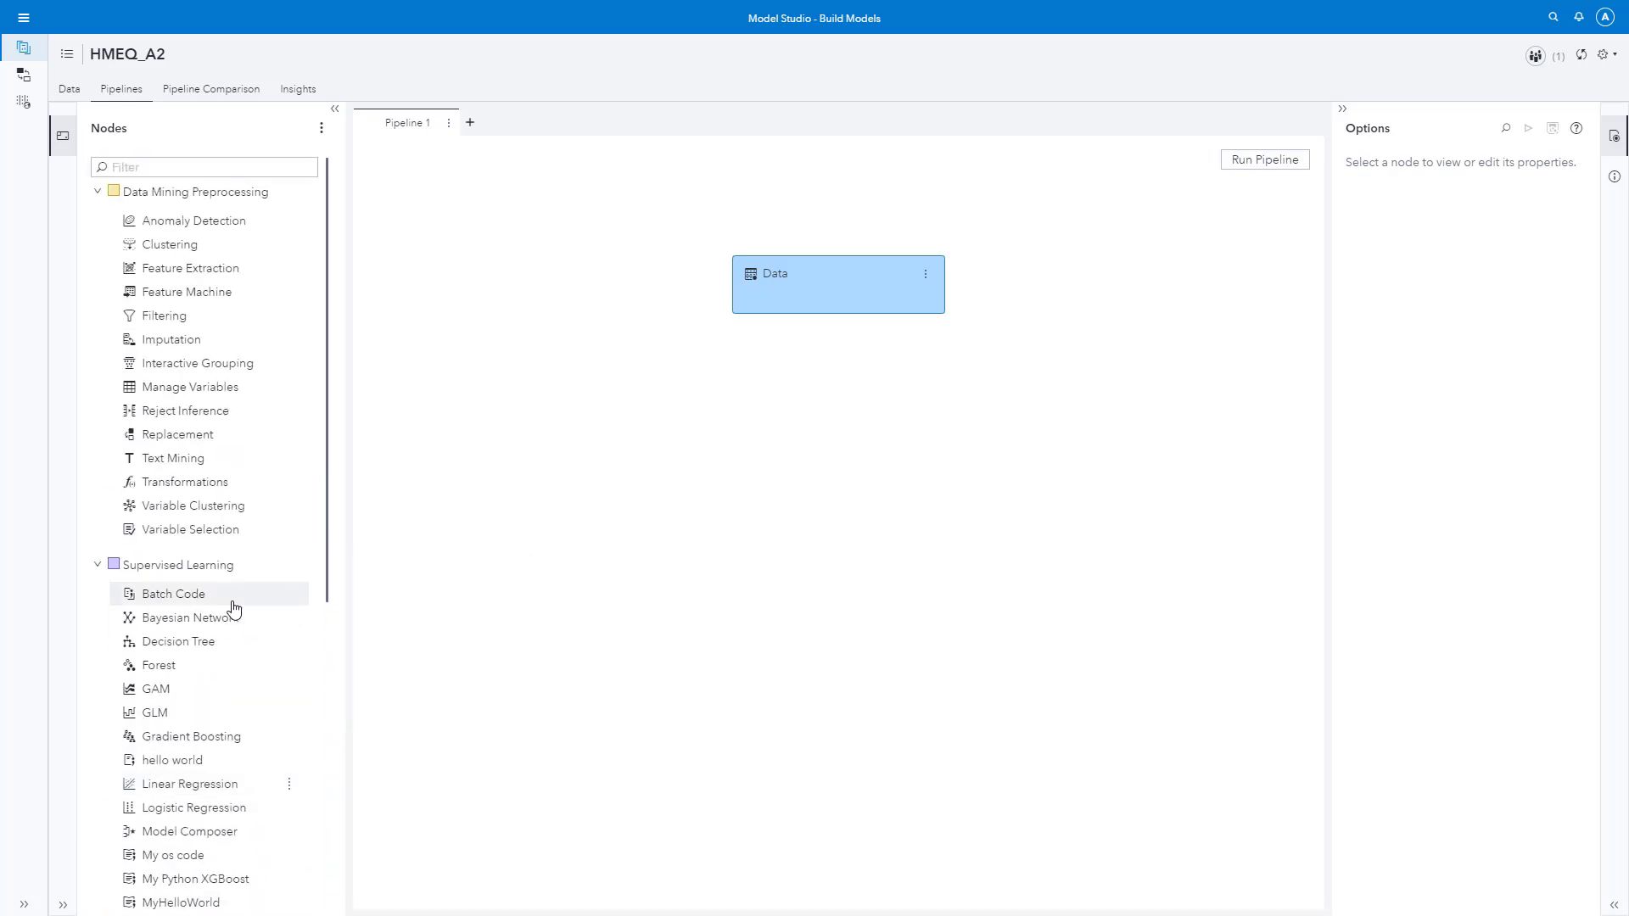
scroll(234, 609, "down", 6)
scroll(234, 609, "up", 3)
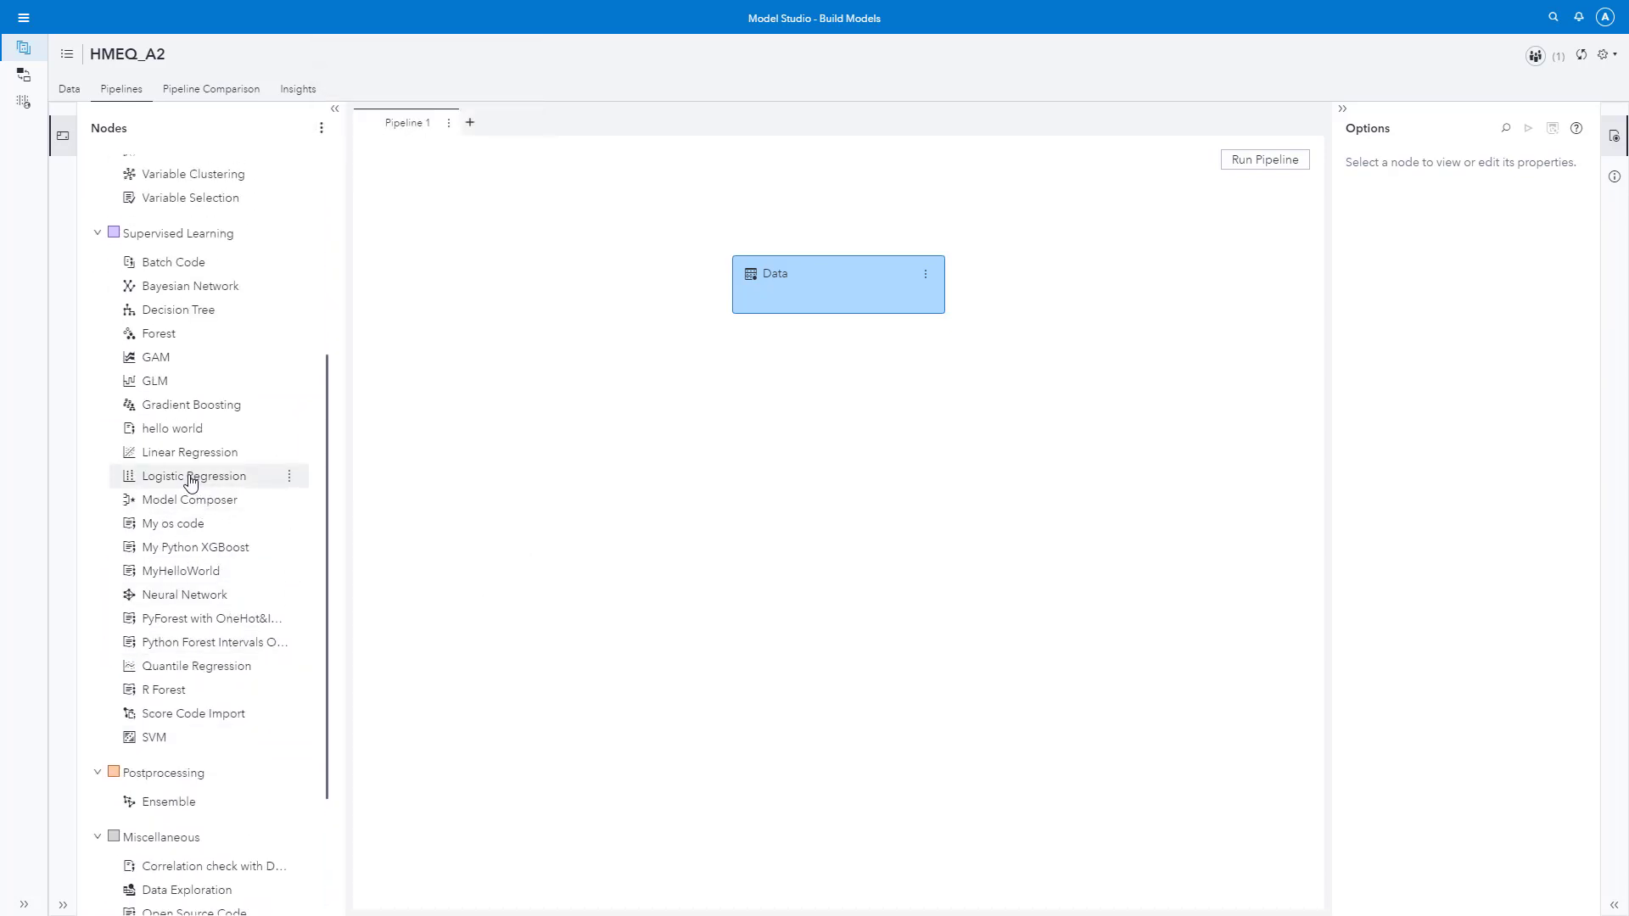
left_click_drag(191, 481, 848, 282)
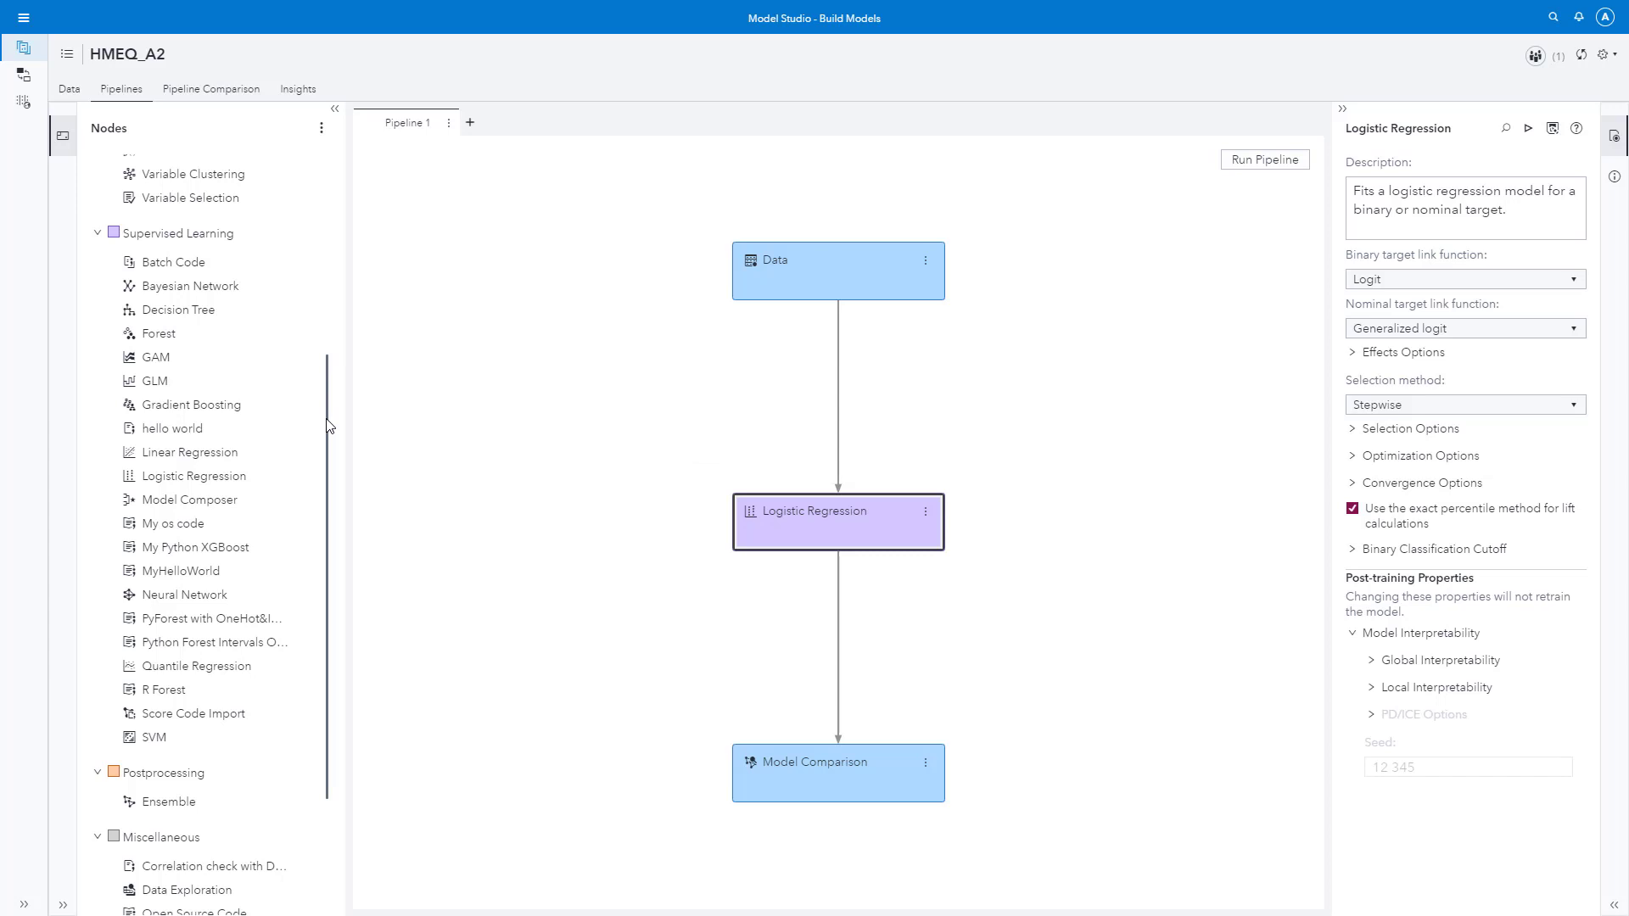
- Add a Feature Extraction preprocessing node as a child of the Data node
left_click_drag(329, 426, 330, 230)
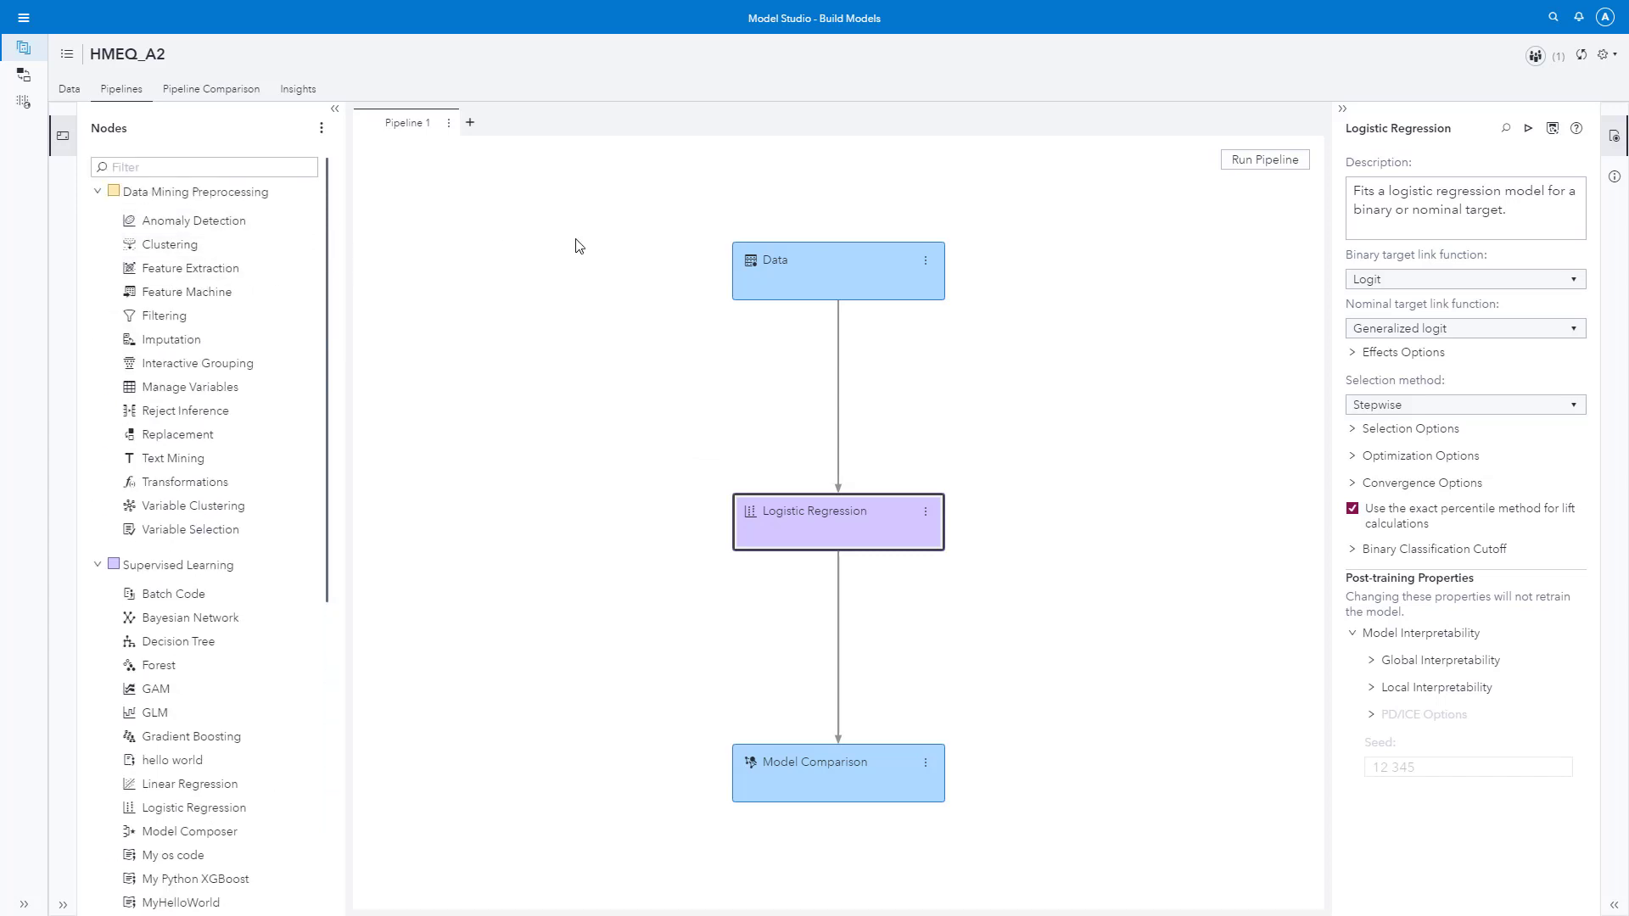
left_click(872, 277)
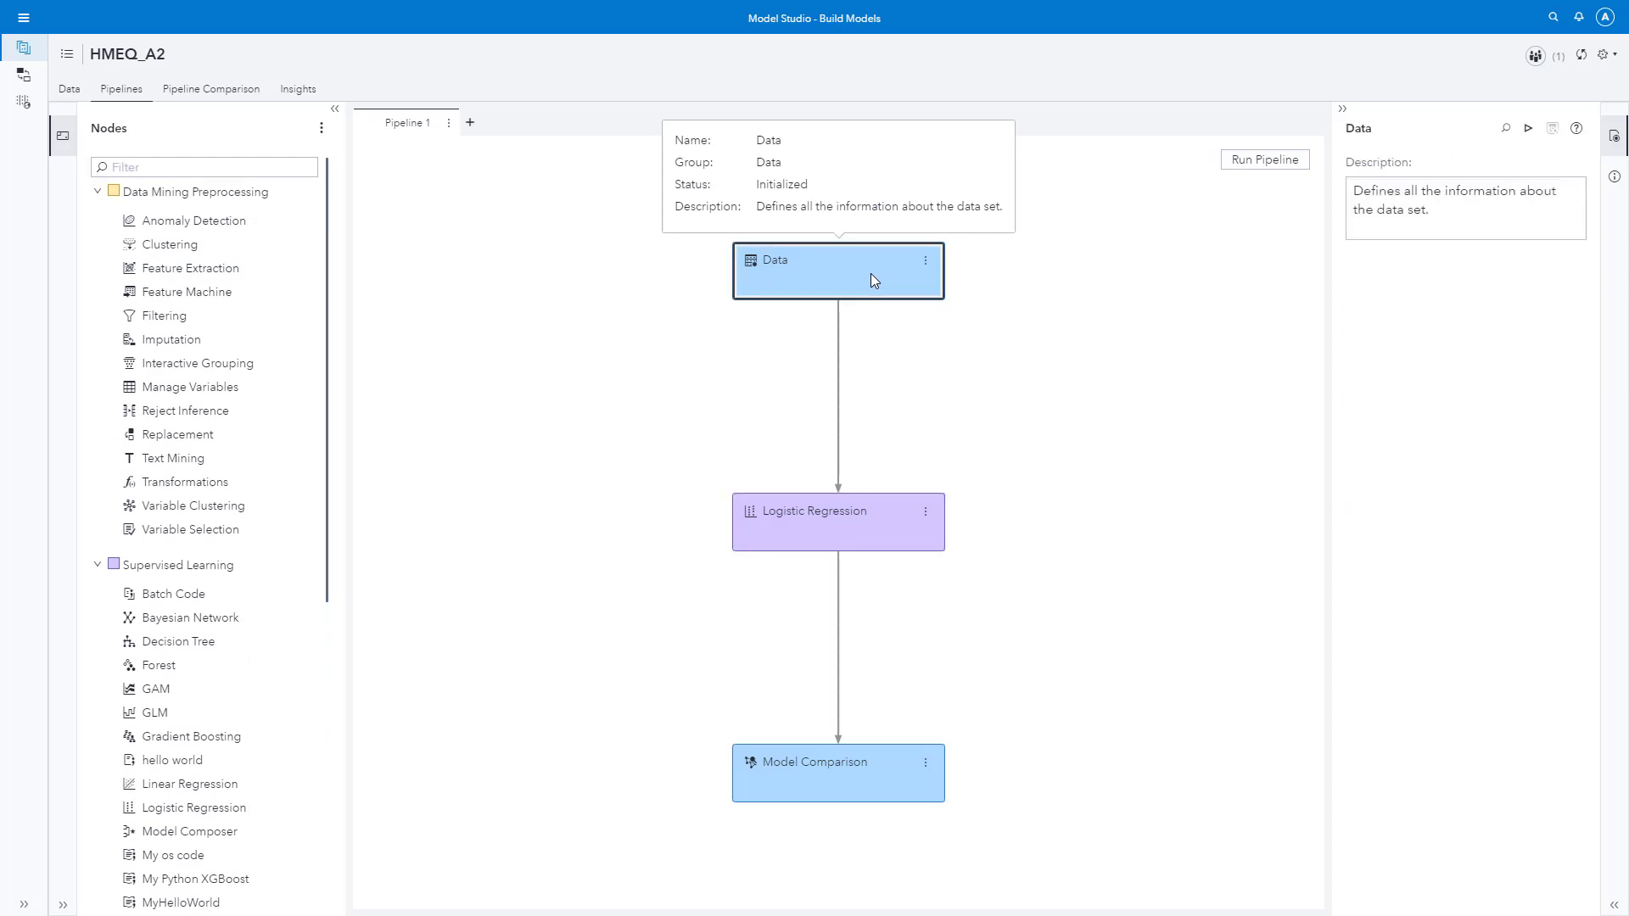
right_click(870, 273)
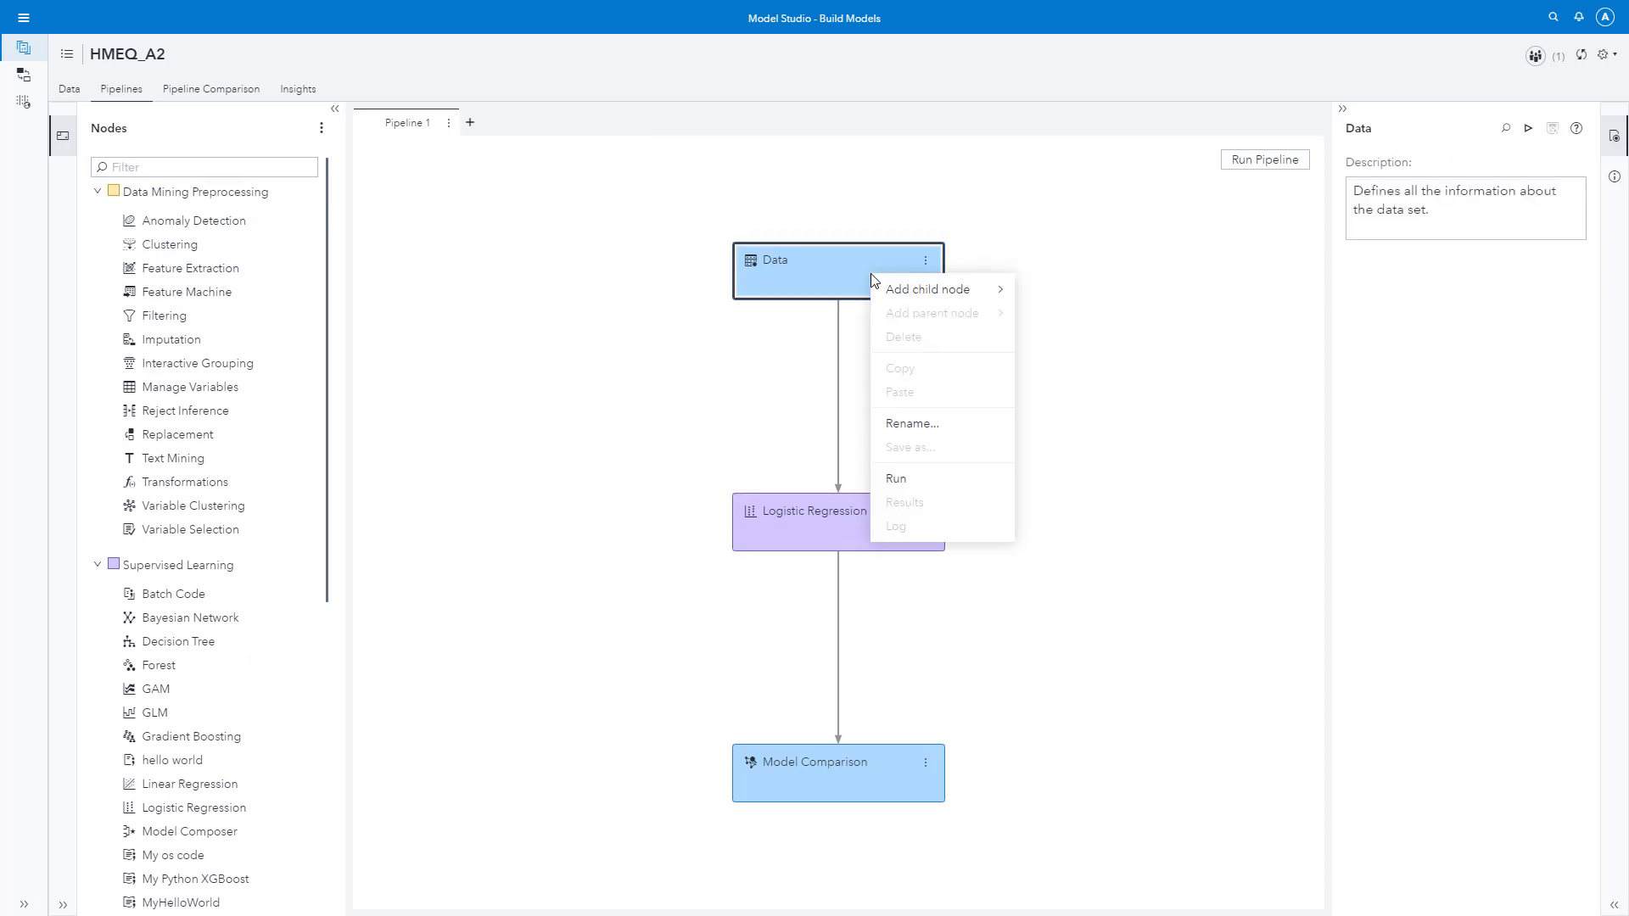
mouse_move(919, 294)
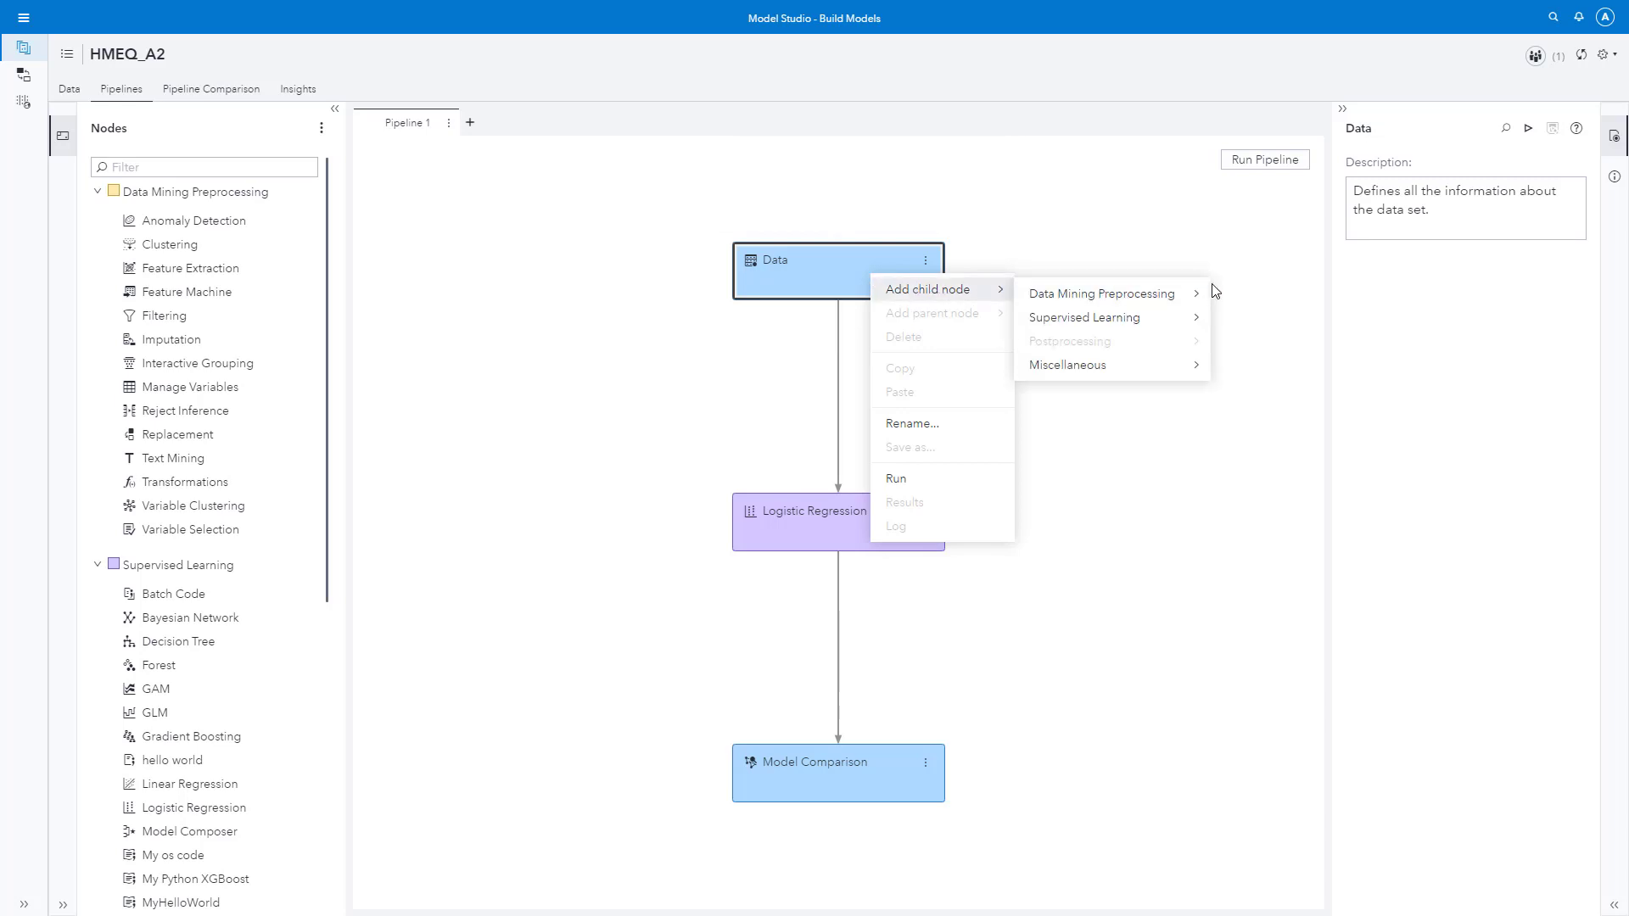
mouse_move(1164, 302)
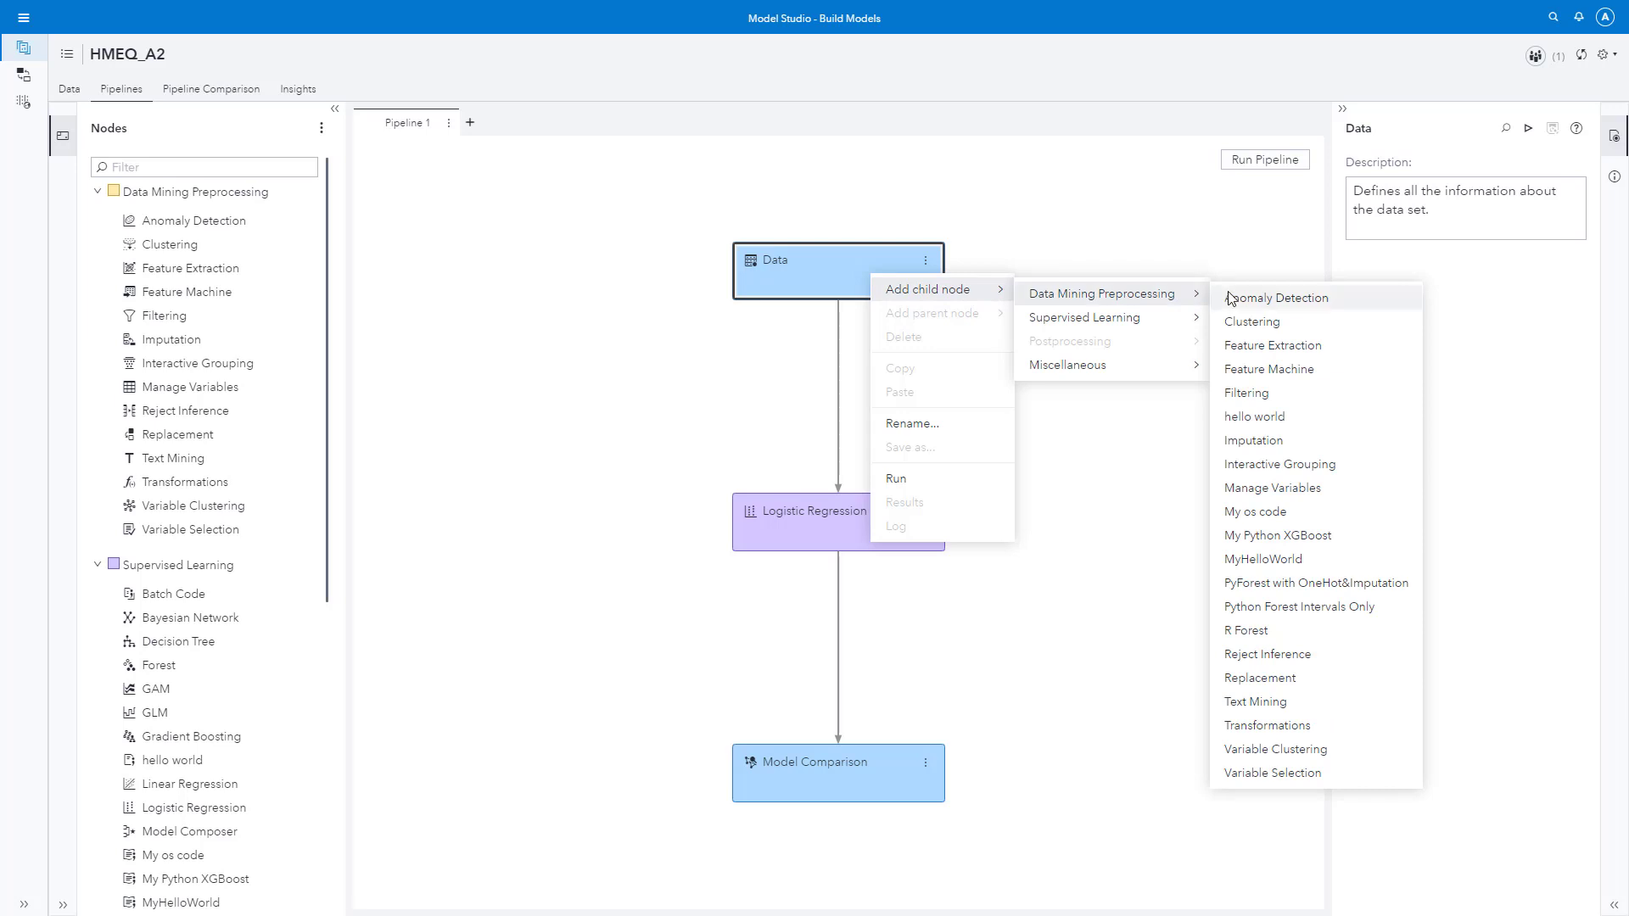
left_click(1298, 347)
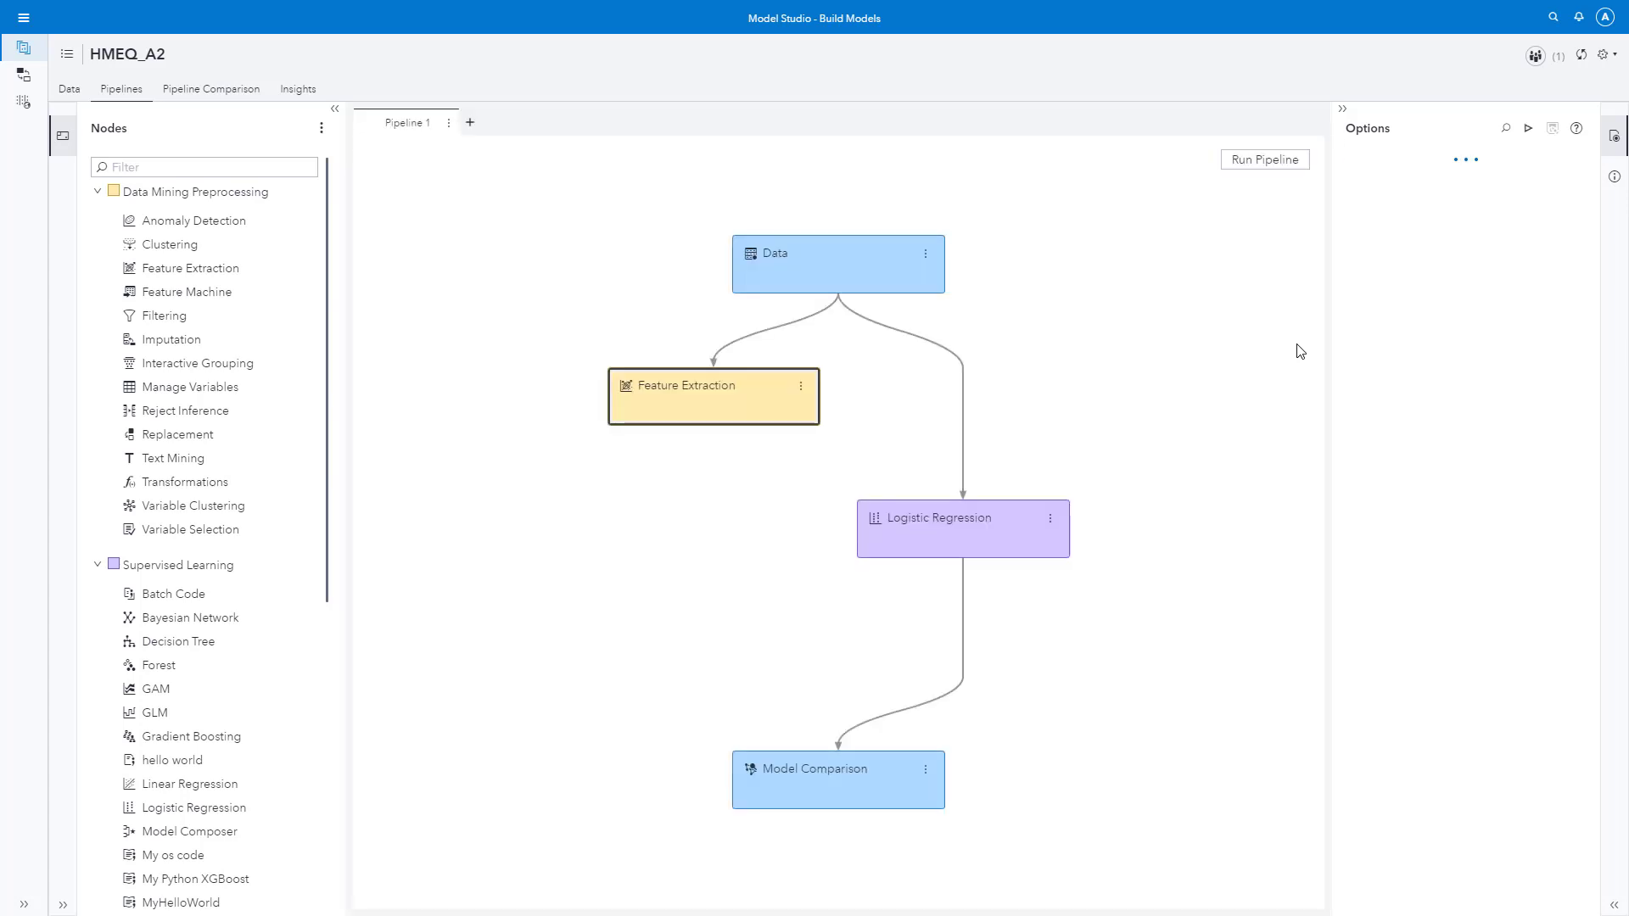
mouse_move(681, 397)
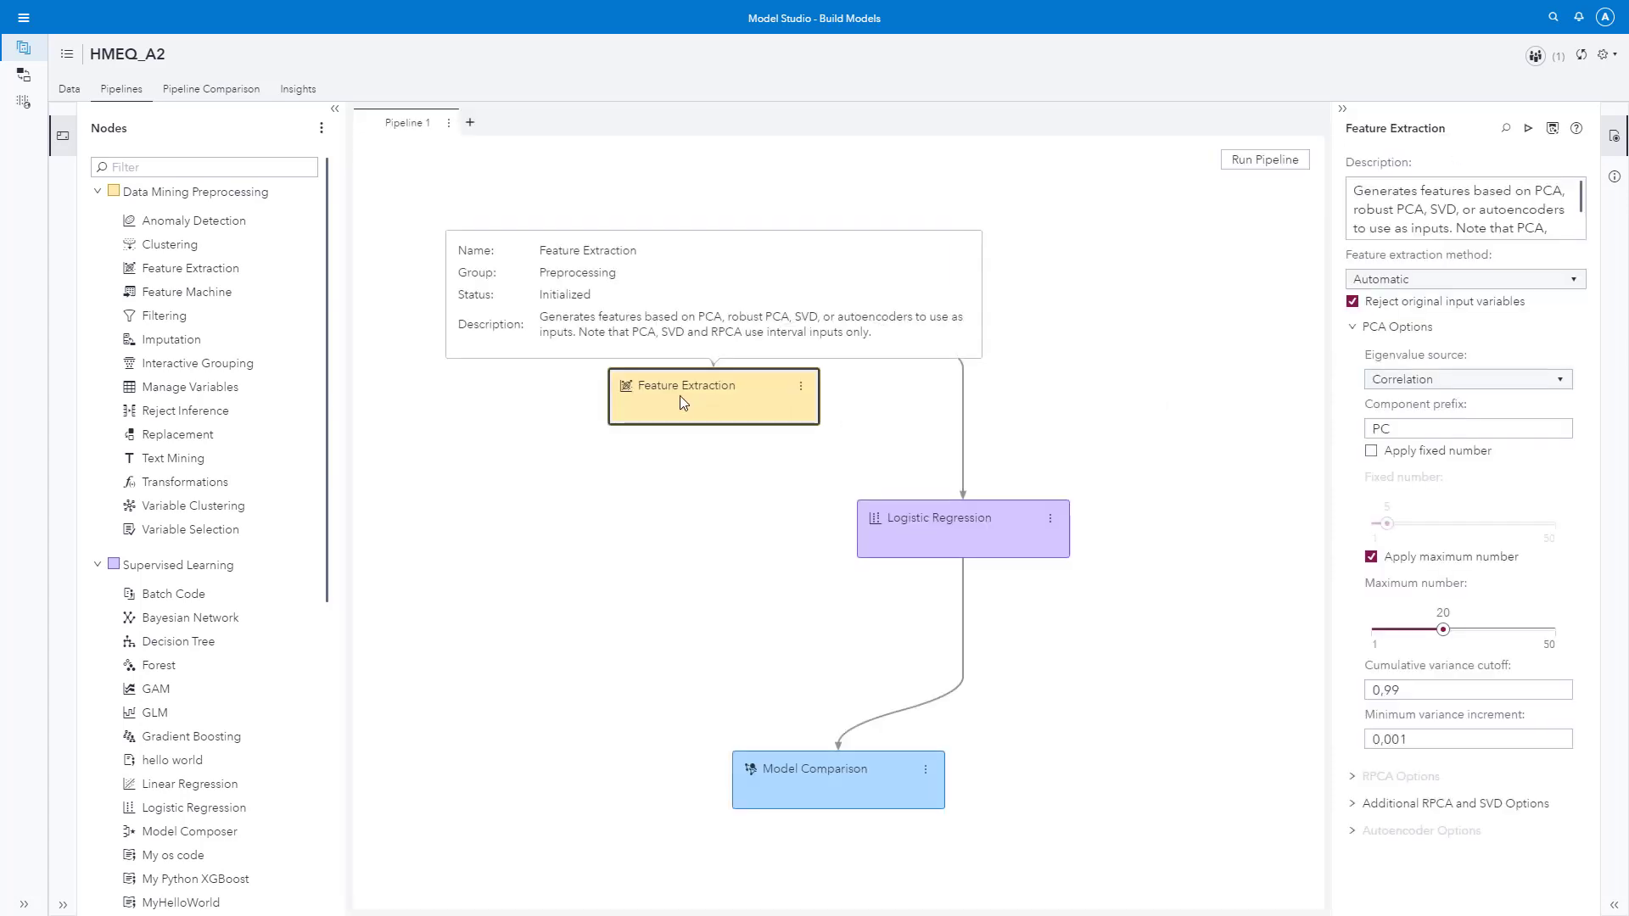
- Add a Gradient Boosting supervised learning node as a child of the Feature Extraction node
right_click(679, 396)
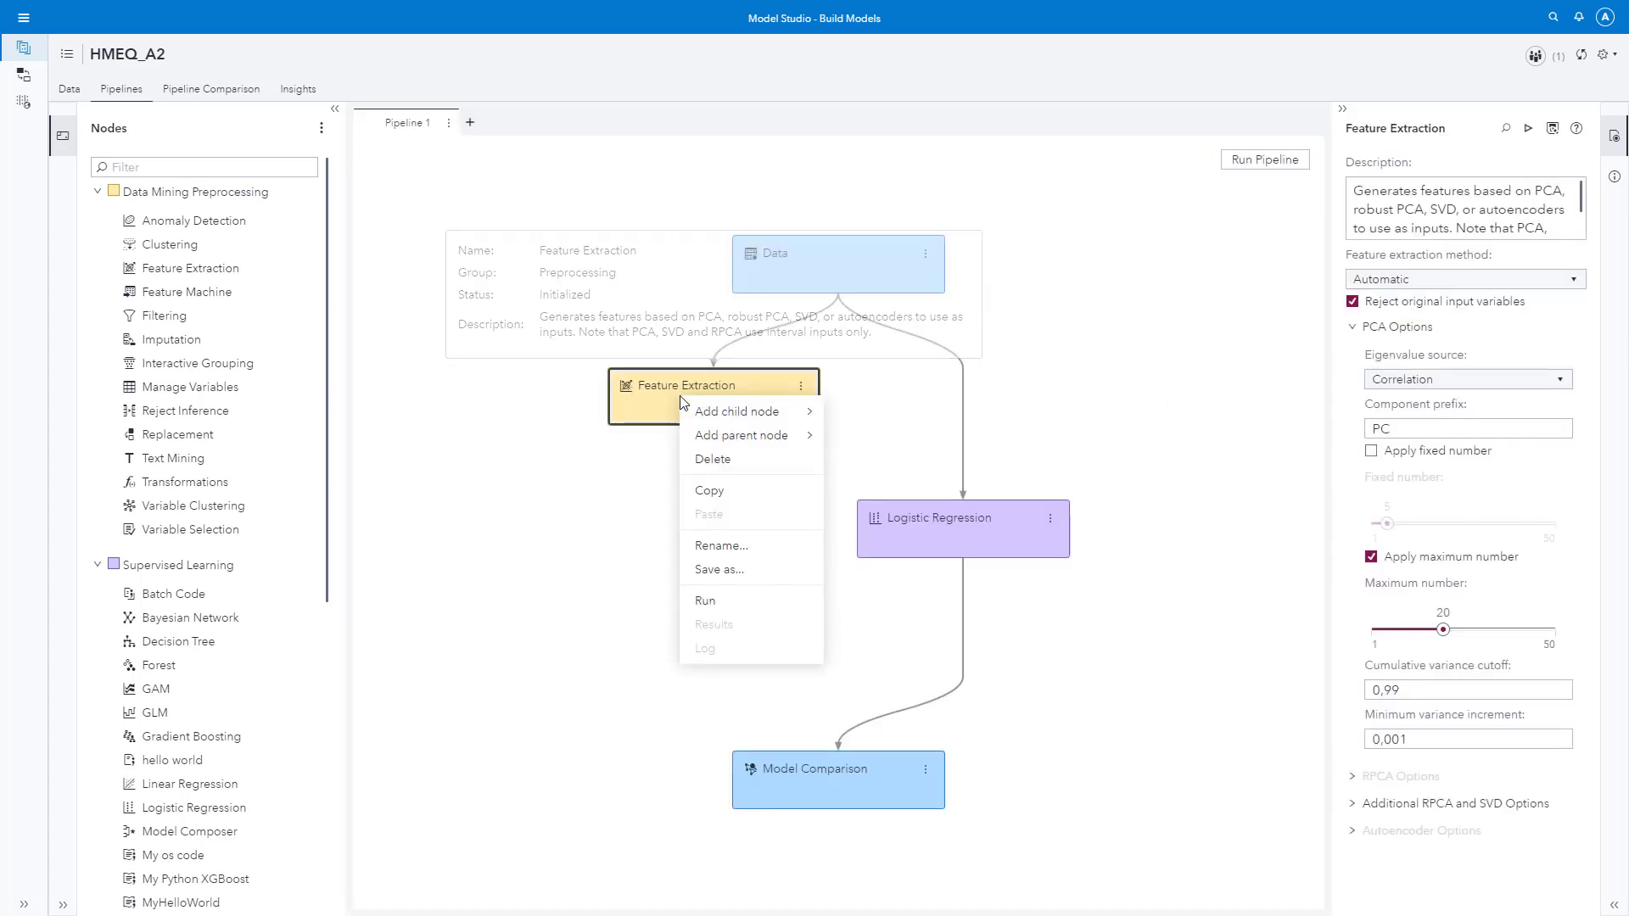
mouse_move(742, 414)
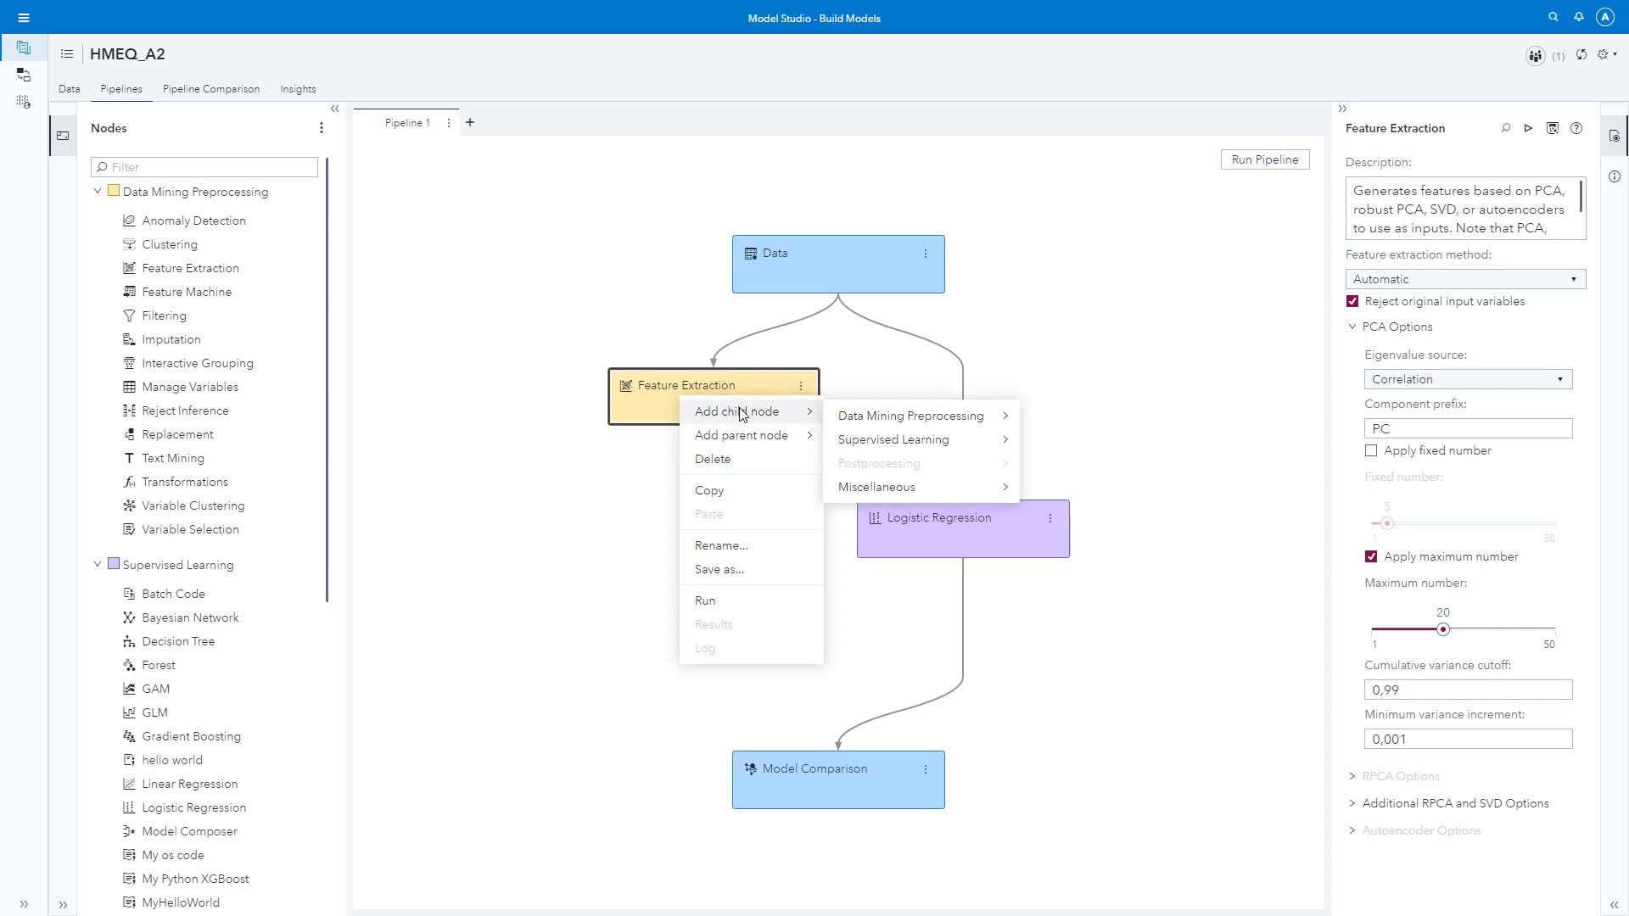
mouse_move(987, 439)
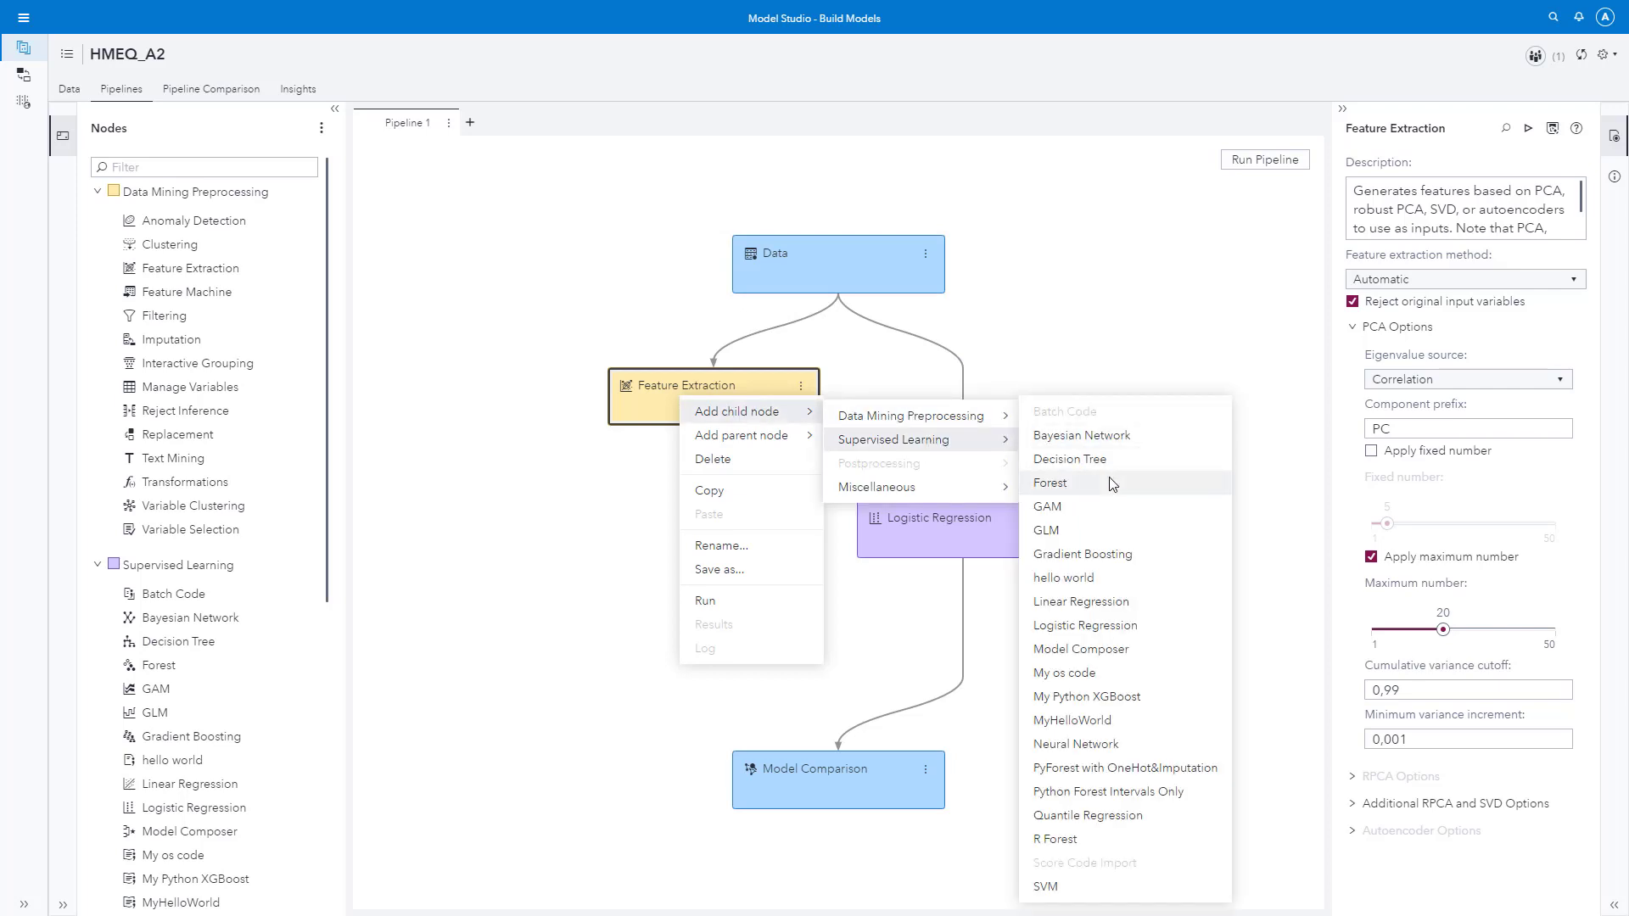
left_click(1124, 565)
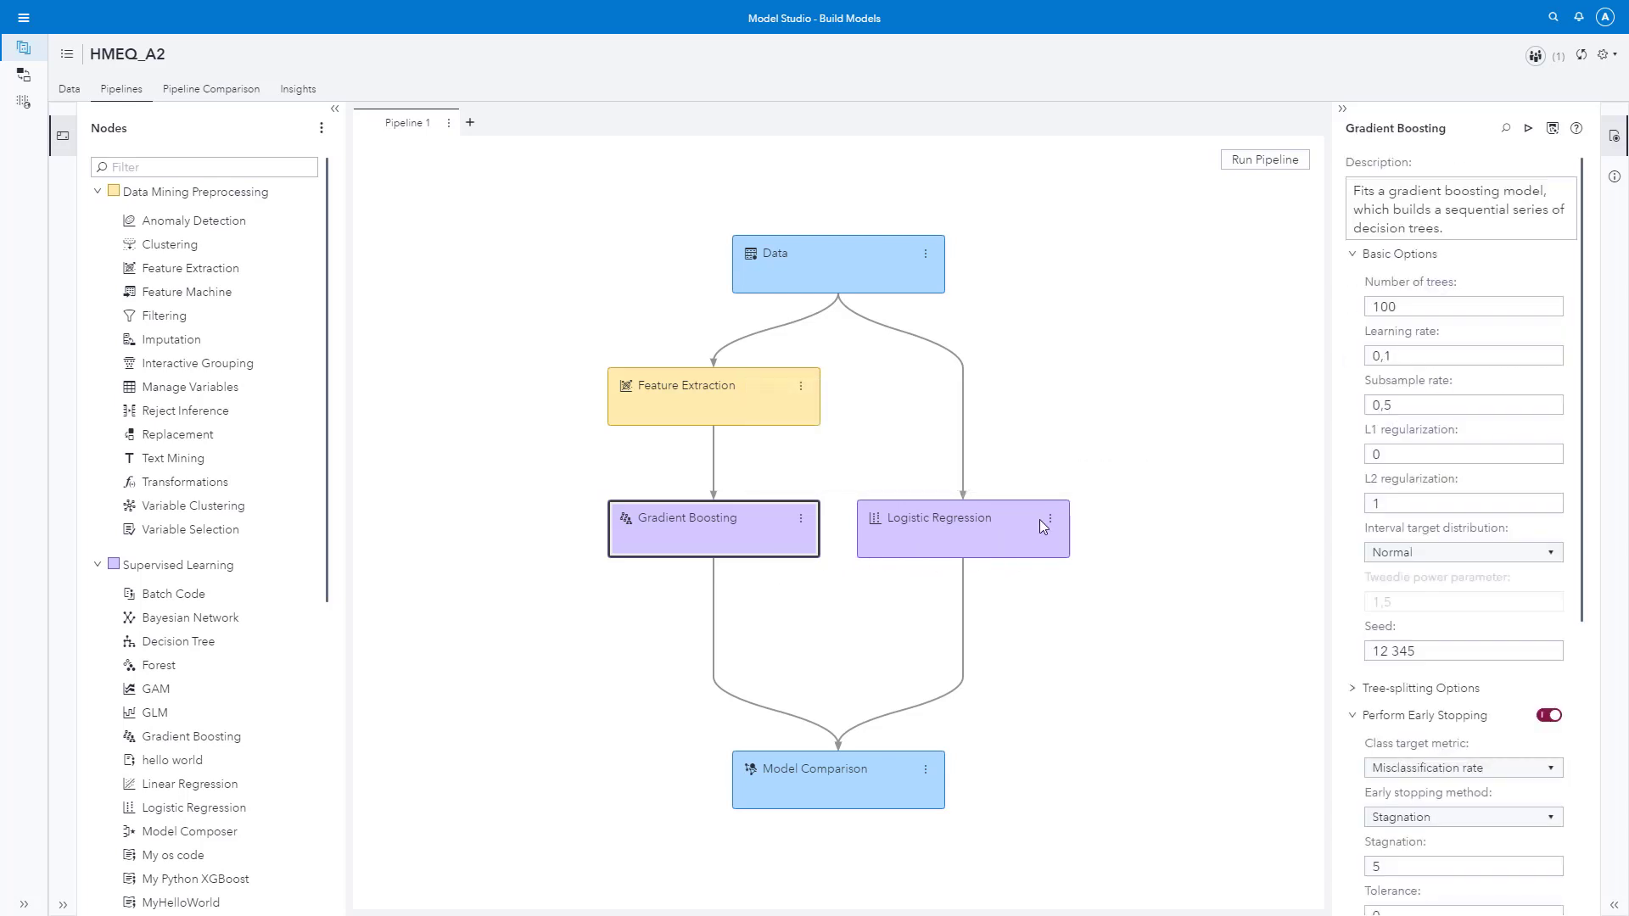
- Enable Perform Autotuning for the Gradient Boosting node
scroll(1482, 581, "down", 1)
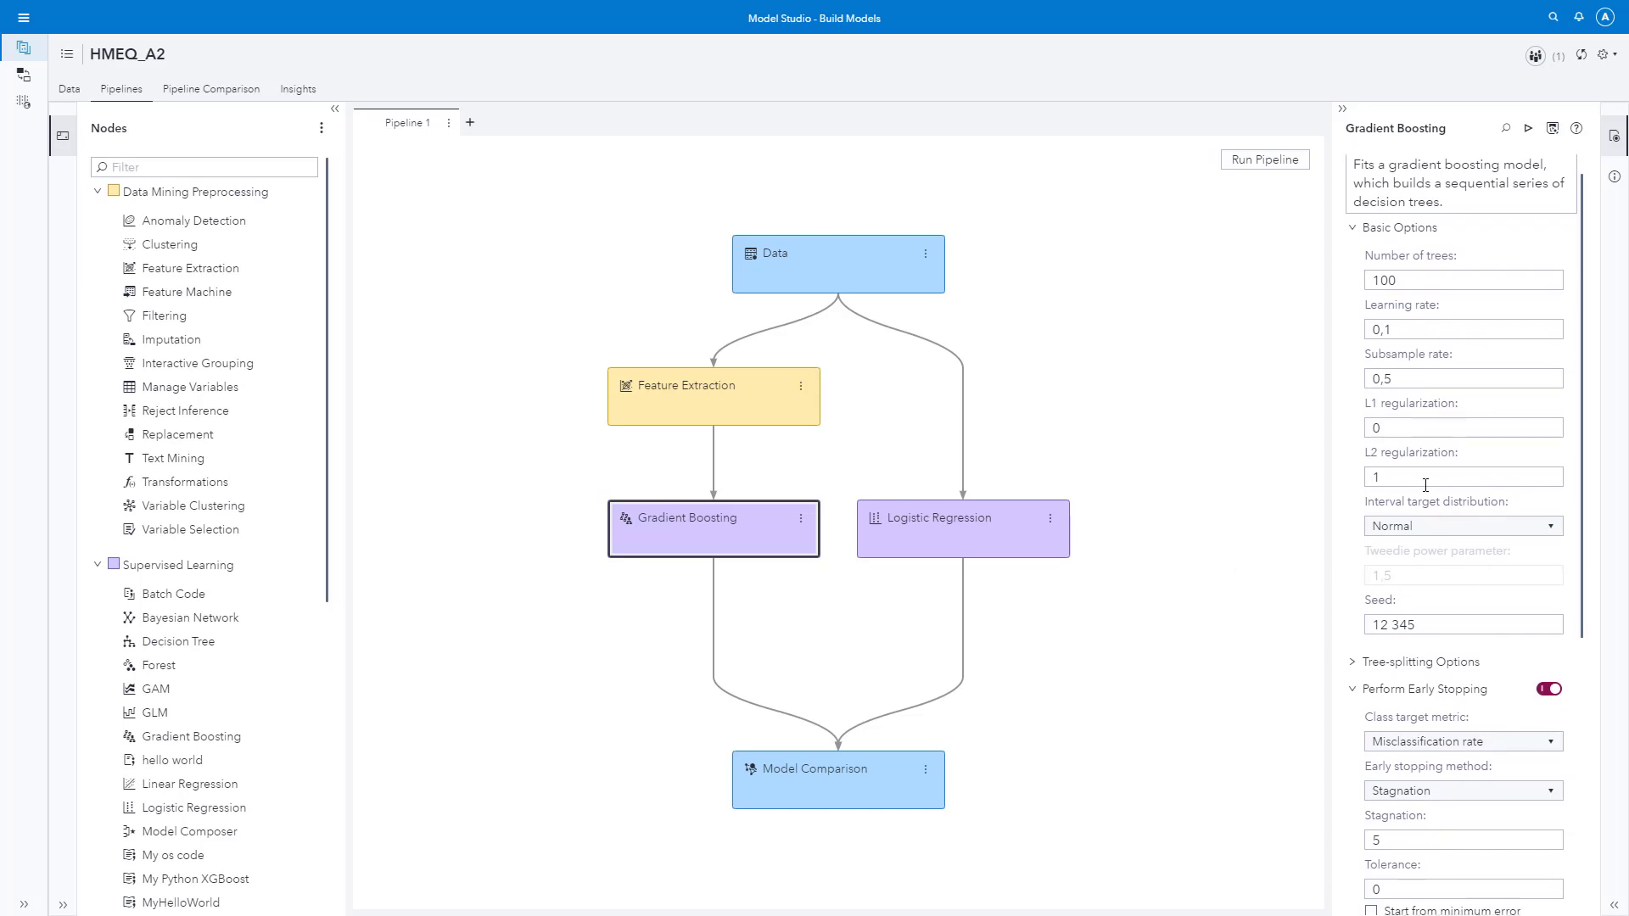
scroll(1451, 515, "down", 1)
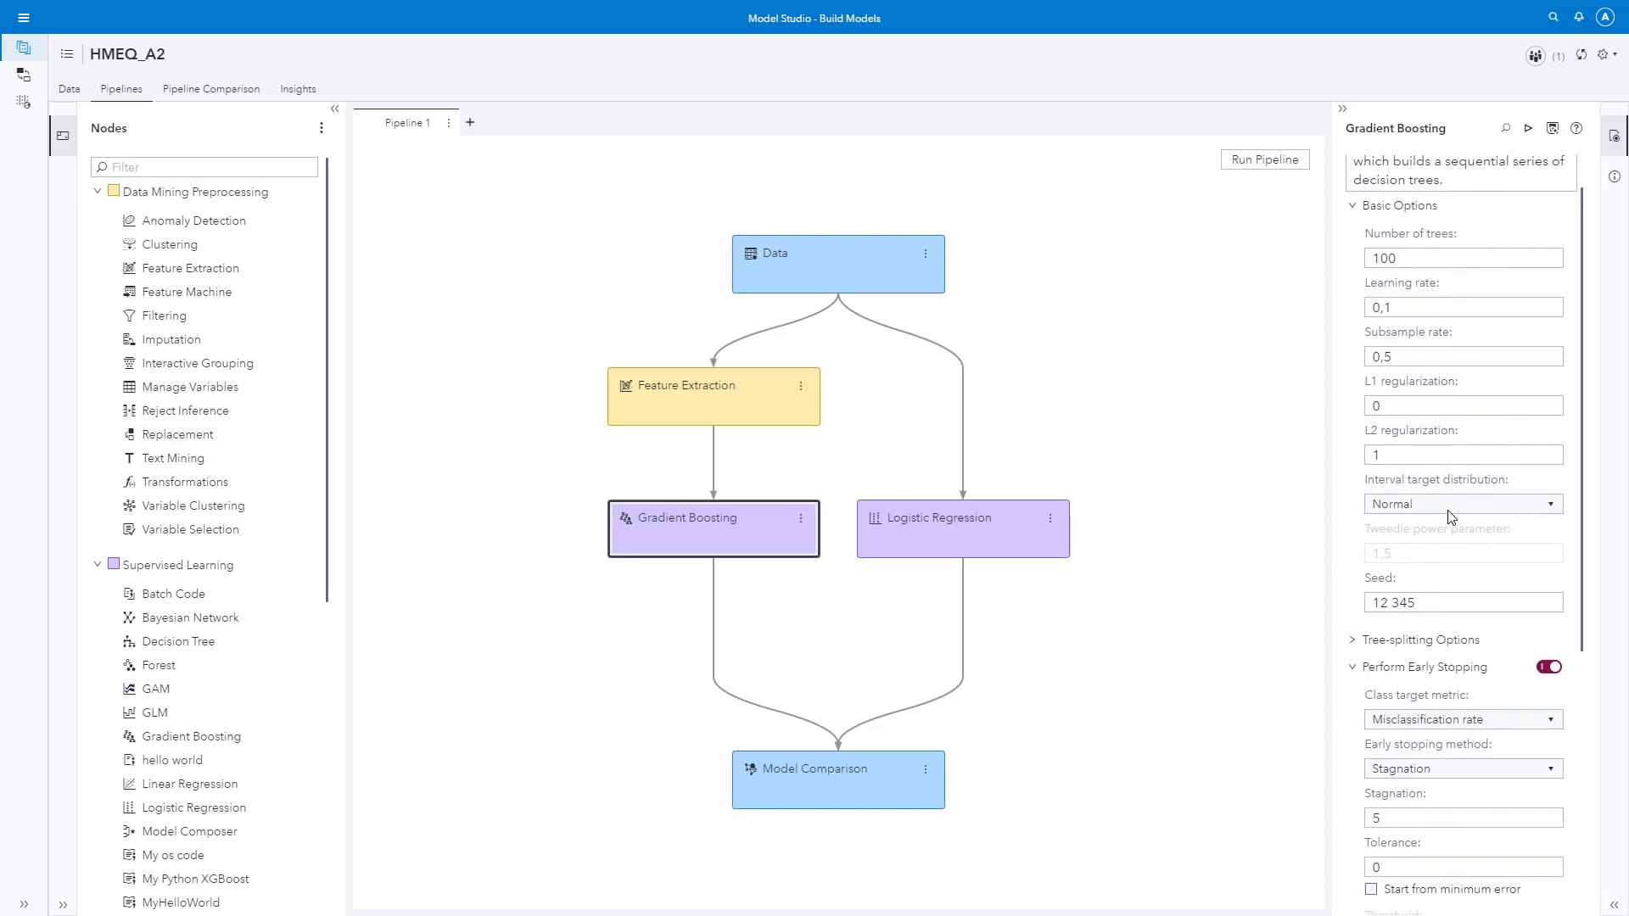
scroll(1451, 516, "down", 10)
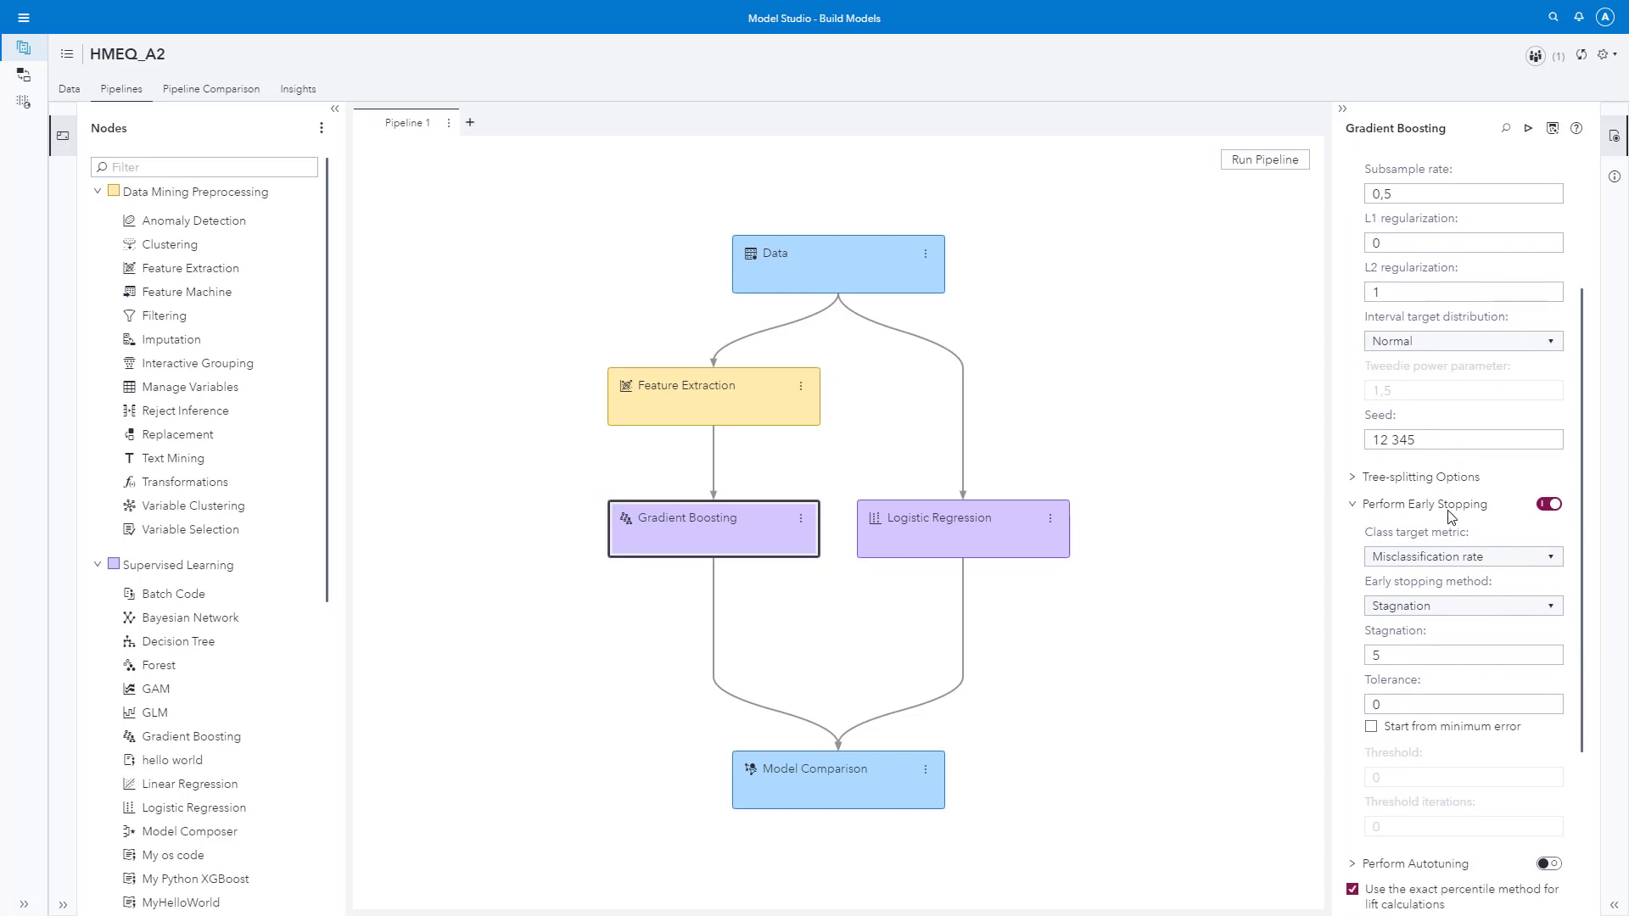
left_click(1548, 643)
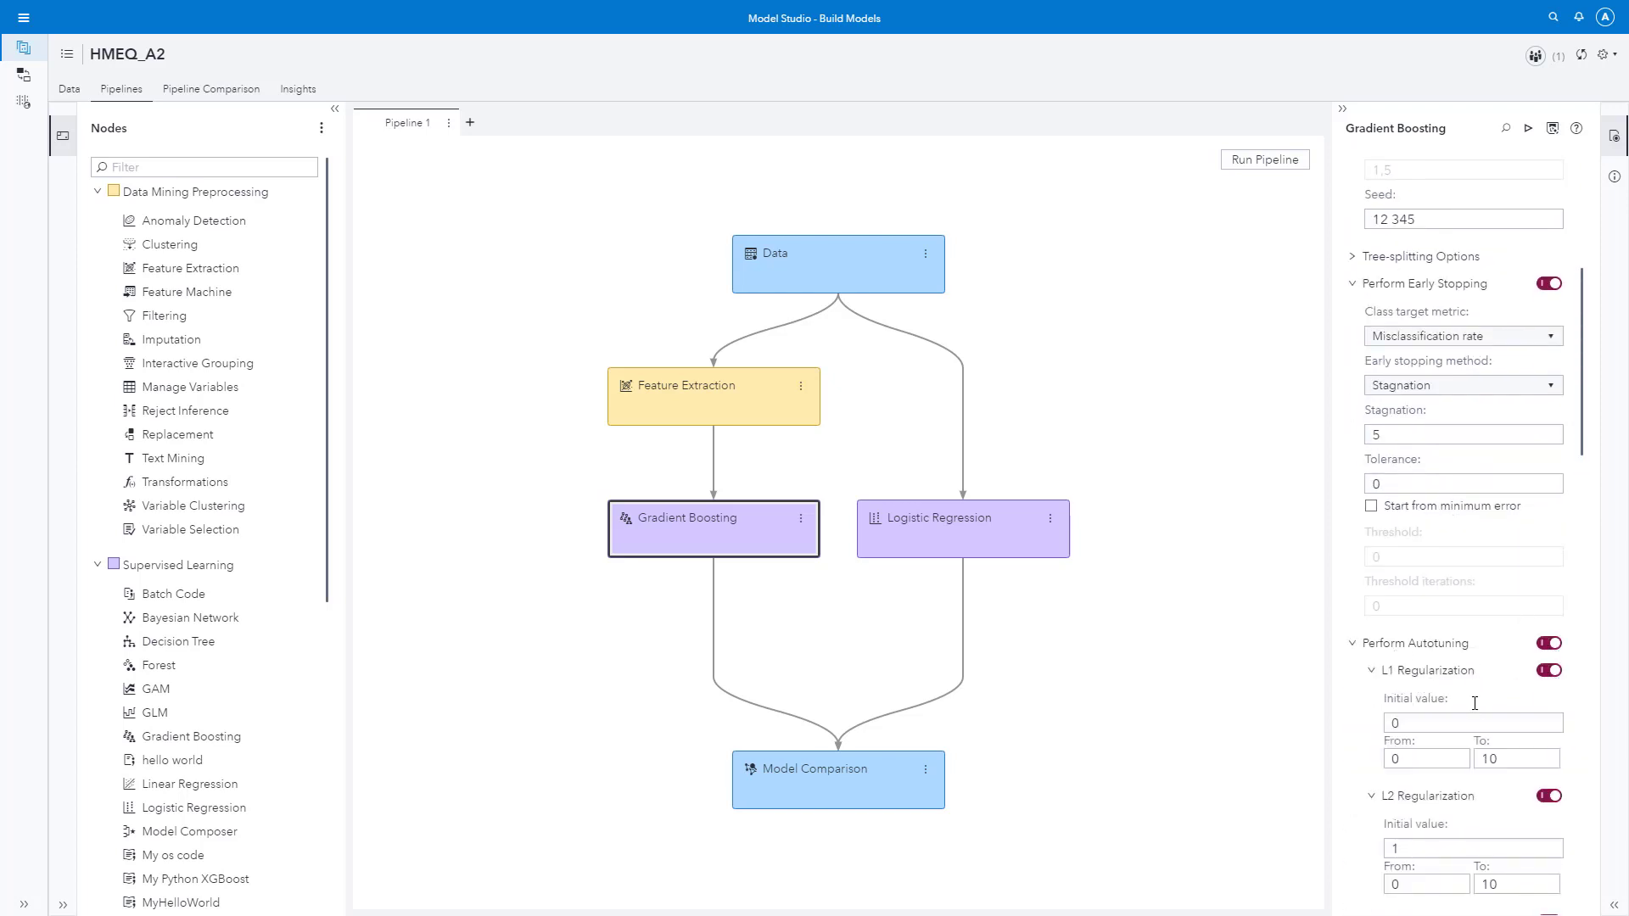
- Review the Gradient Boosting autotuning parameters and search options, and set the maximum autotuning time to 1 minute
scroll(1446, 645, "down", 7)
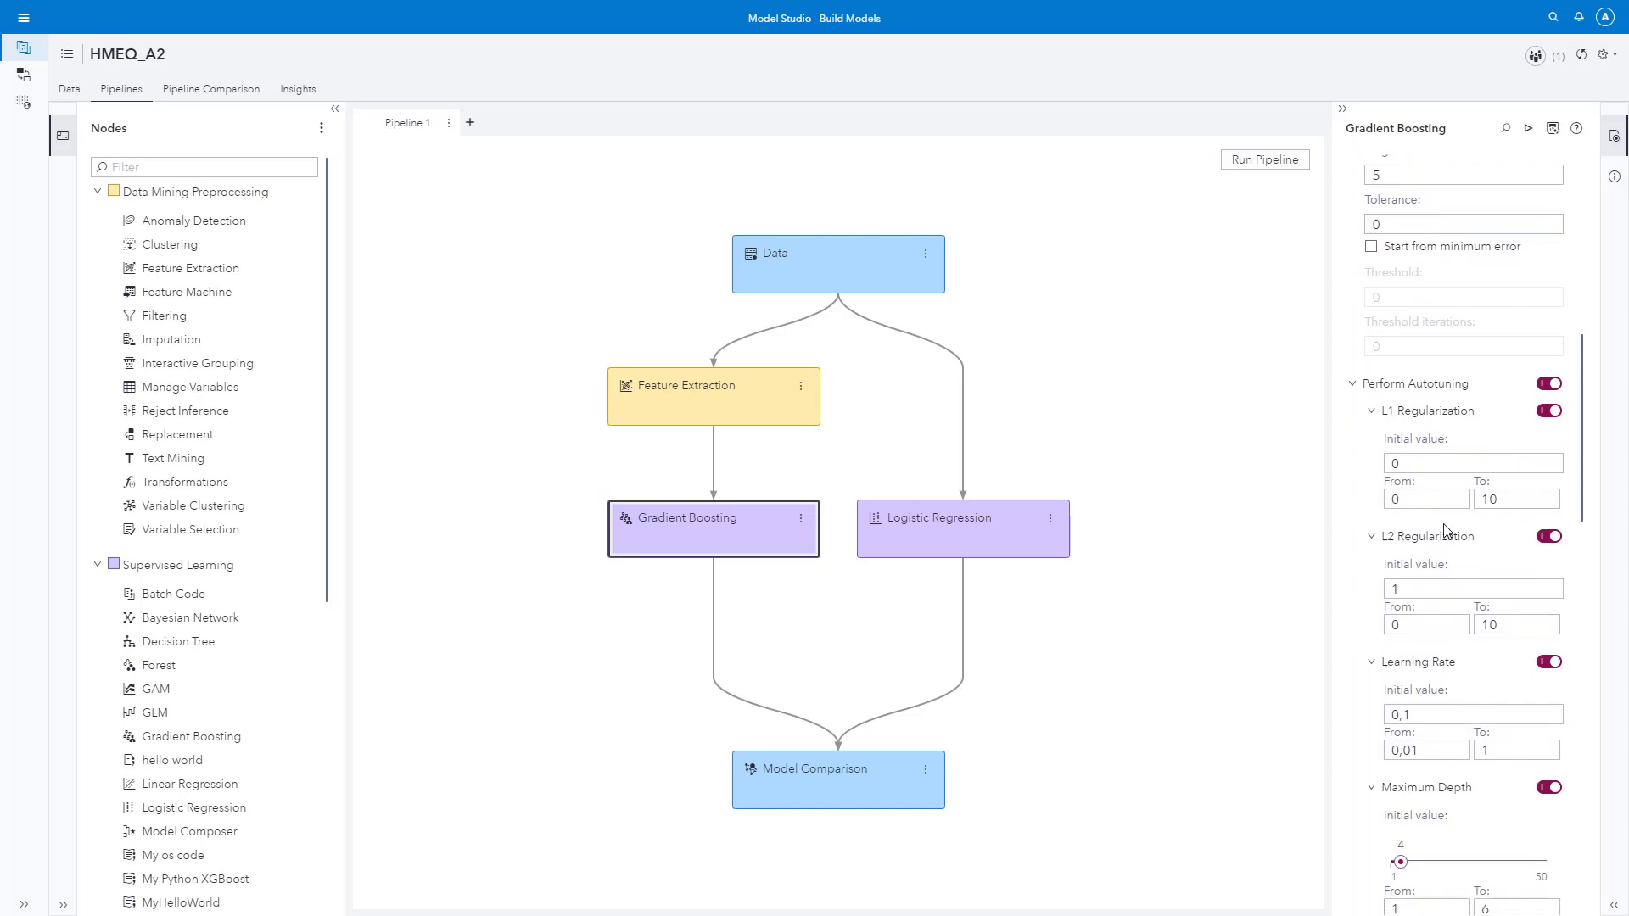
scroll(1447, 531, "down", 2)
scroll(1448, 530, "down", 4)
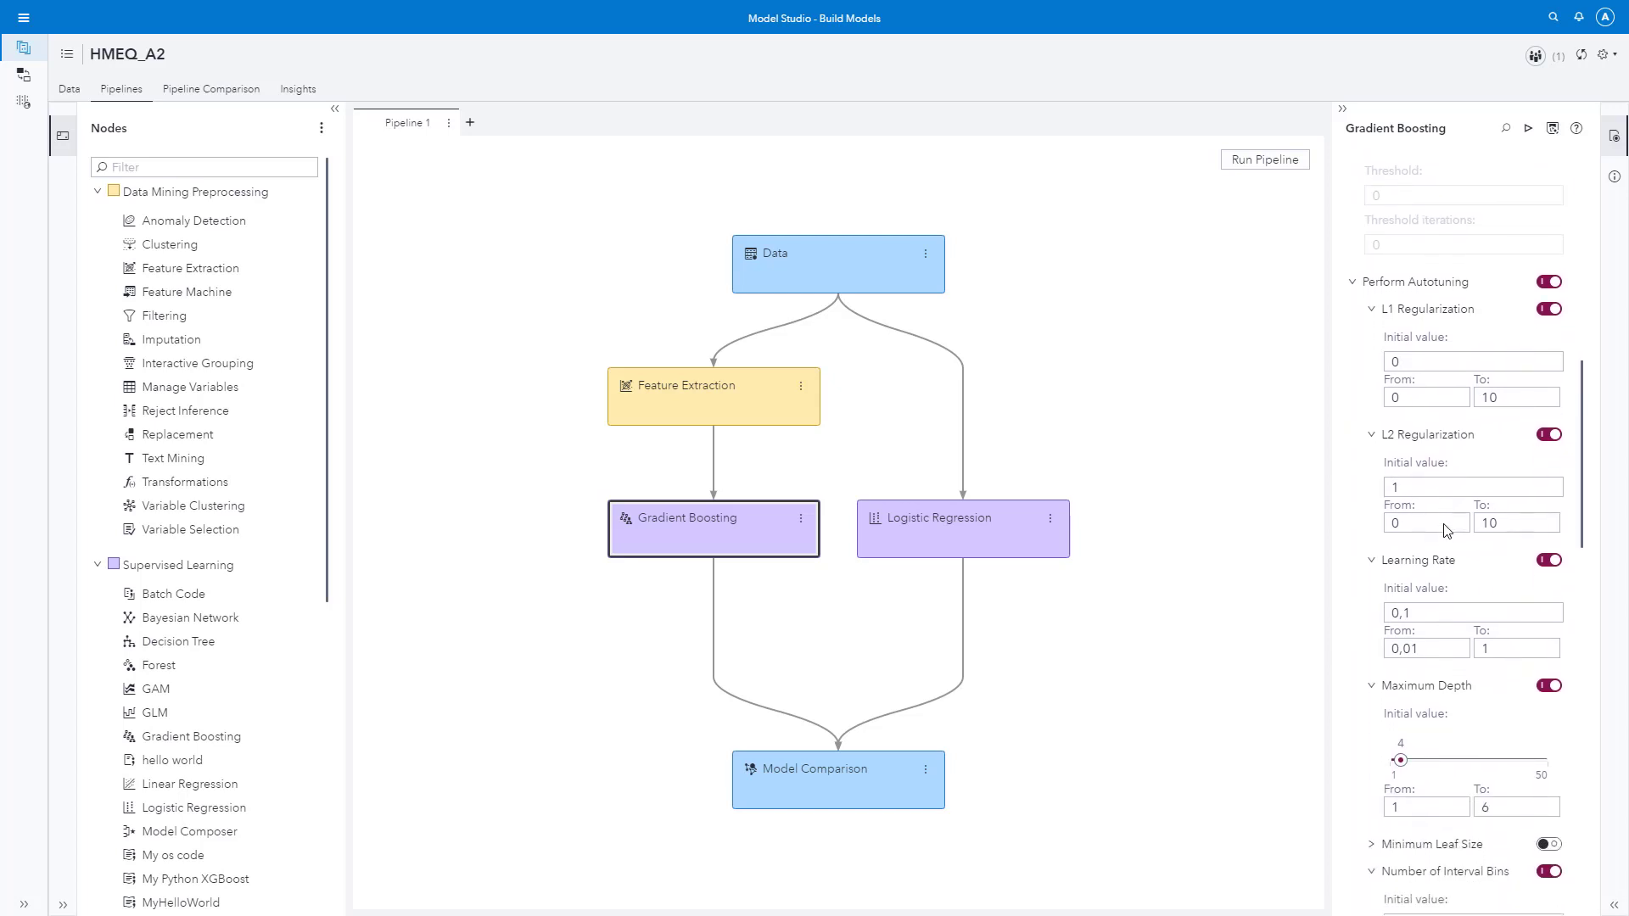
scroll(1448, 530, "down", 4)
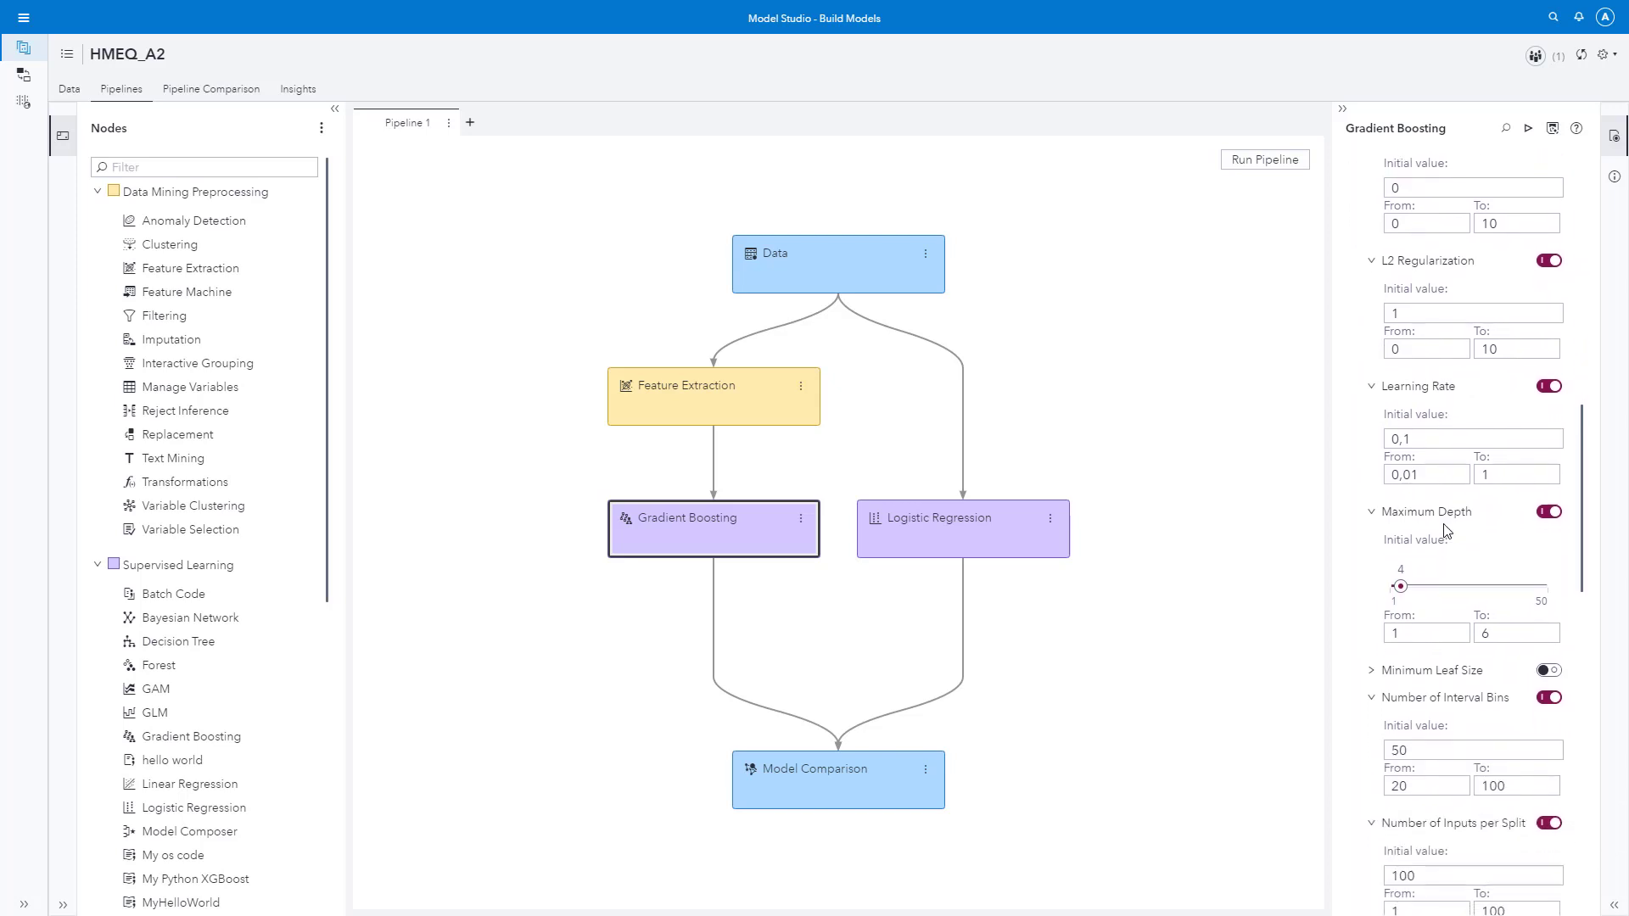
scroll(1447, 531, "down", 6)
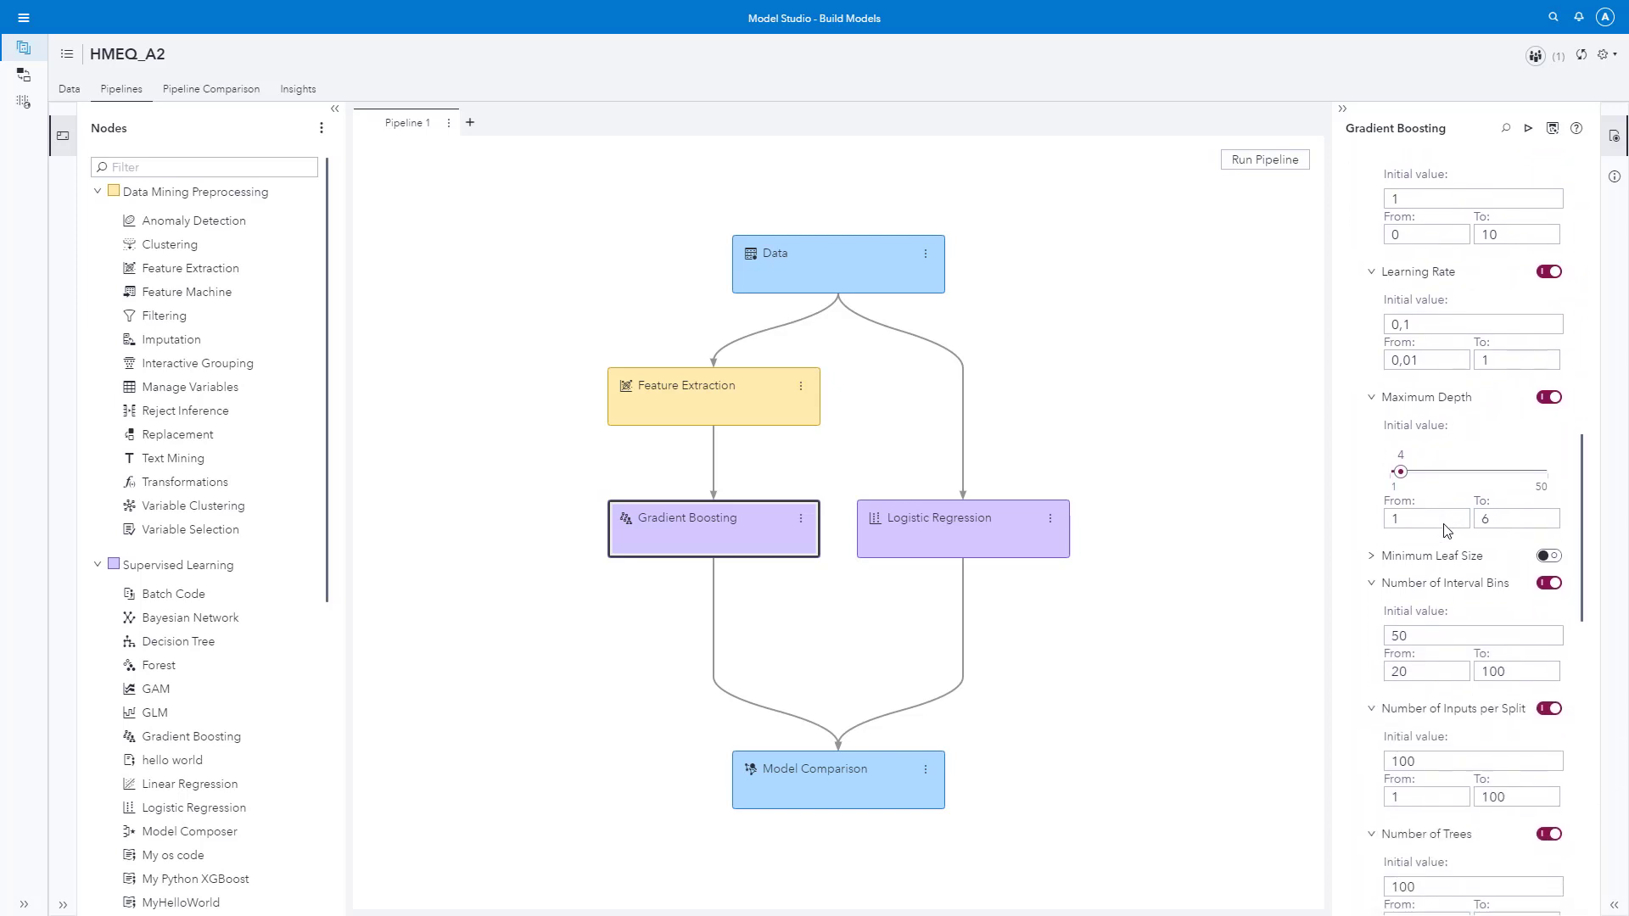
scroll(1447, 530, "down", 5)
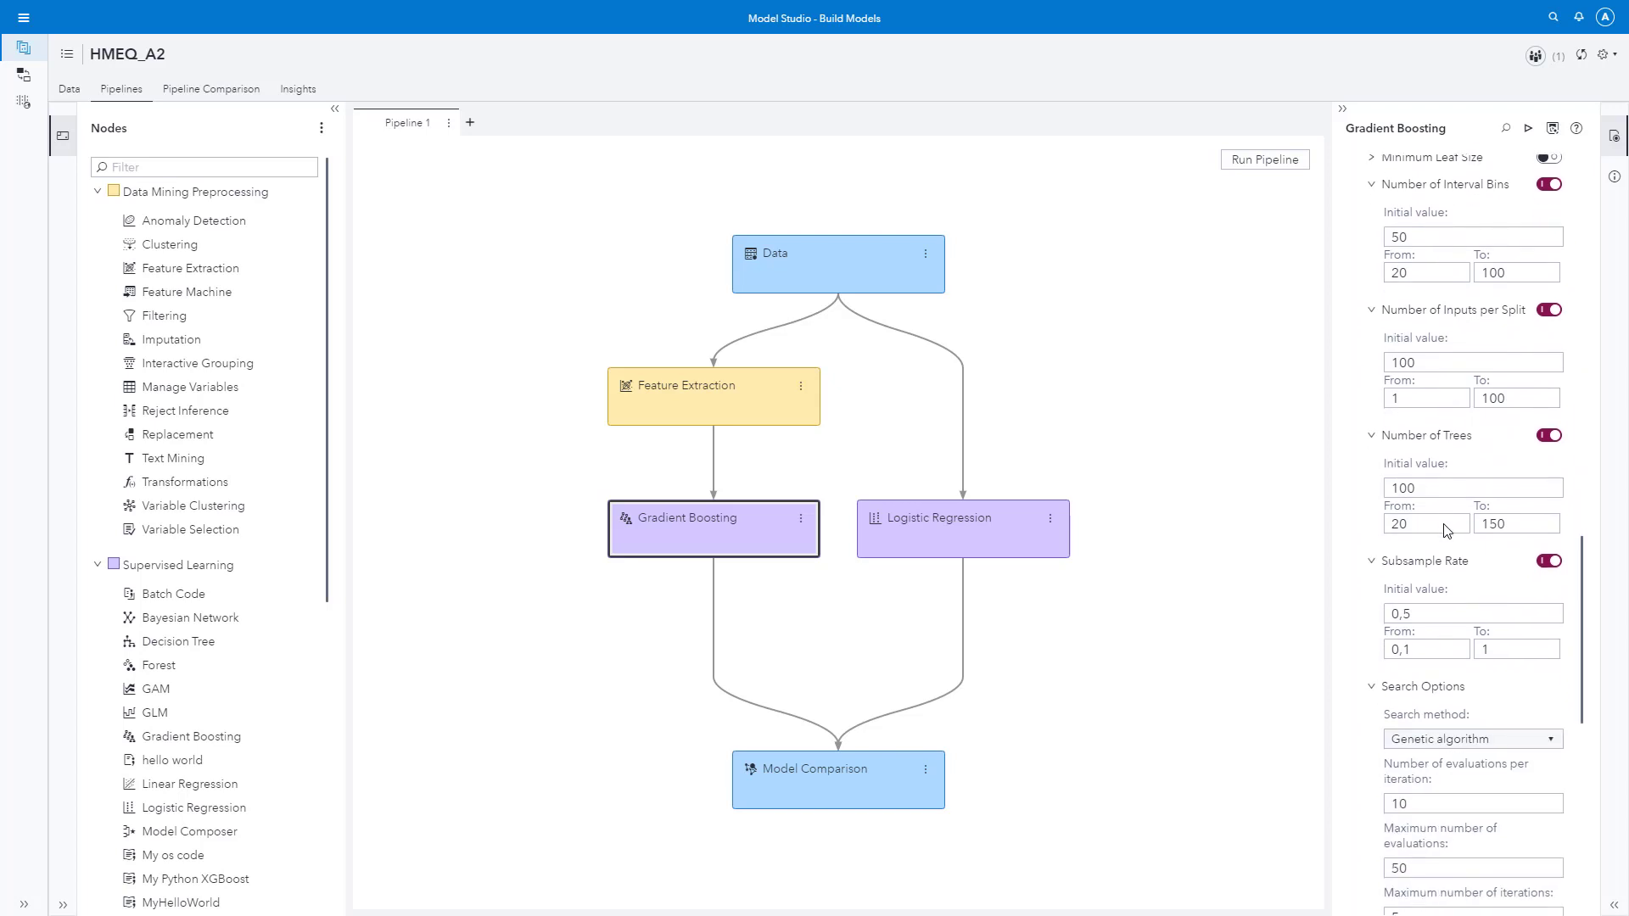
scroll(1447, 530, "down", 1)
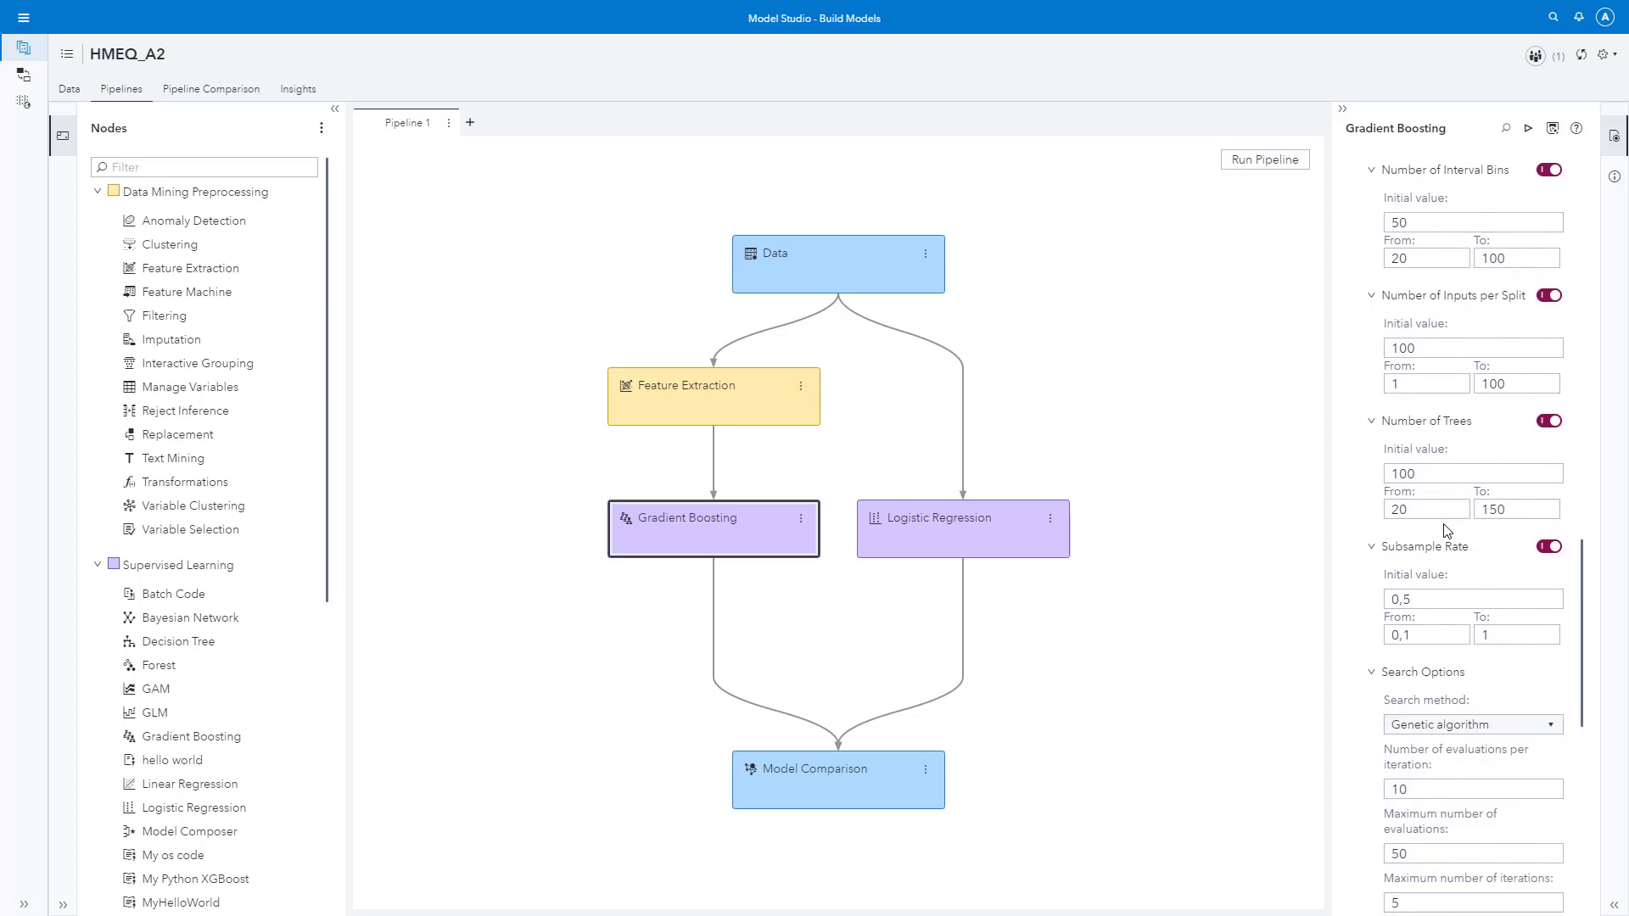
scroll(1448, 531, "down", 6)
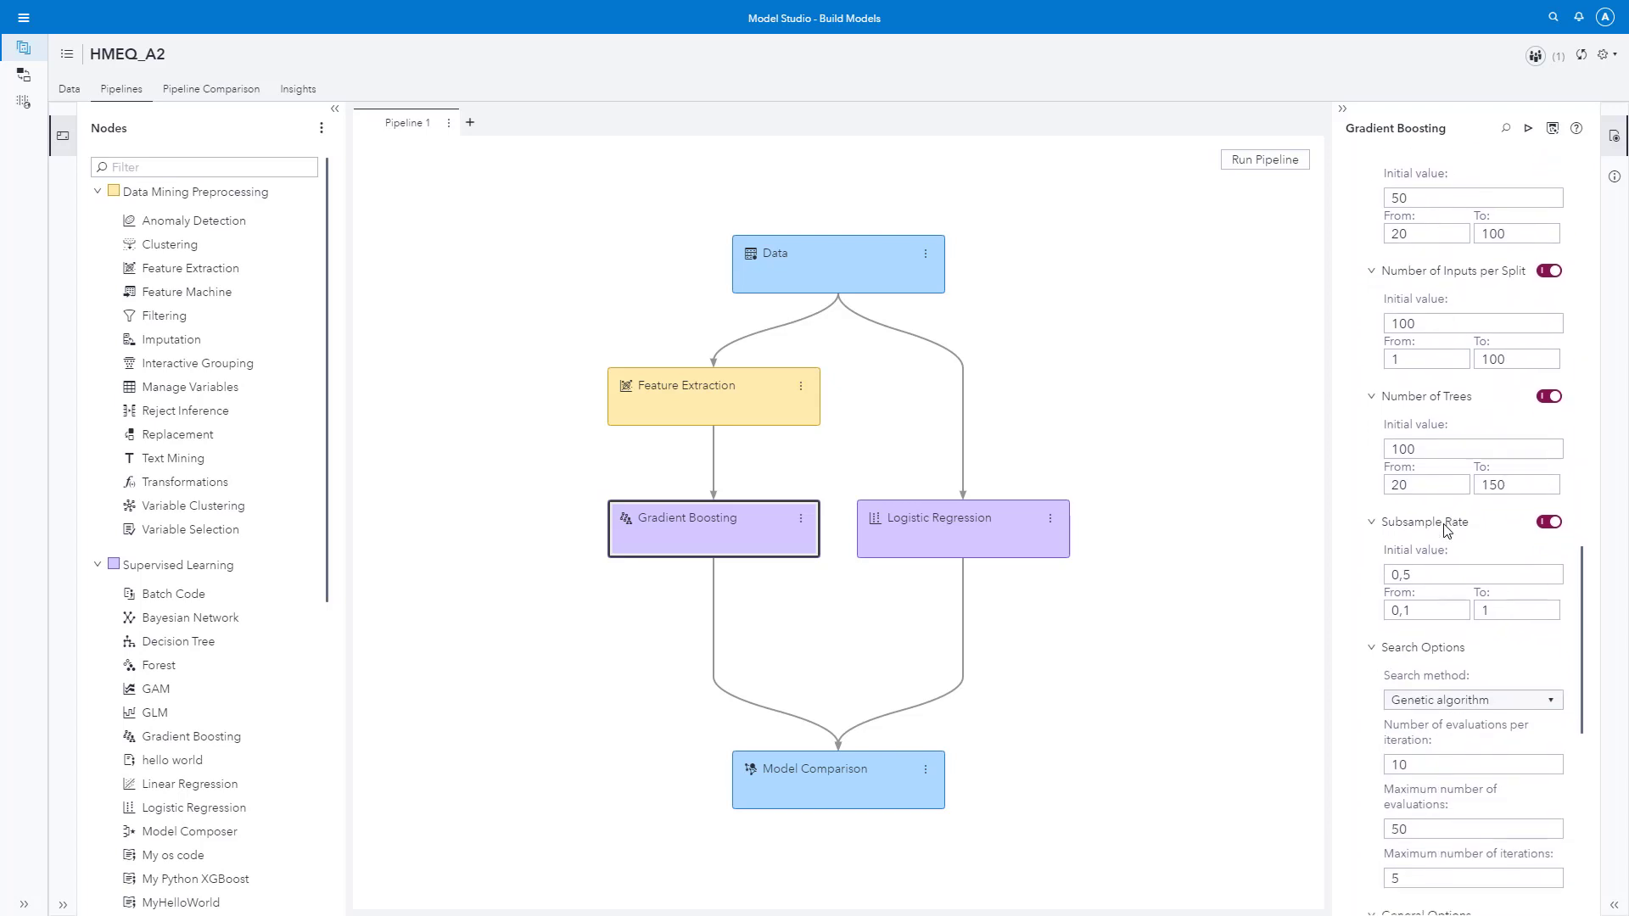
scroll(1448, 530, "down", 2)
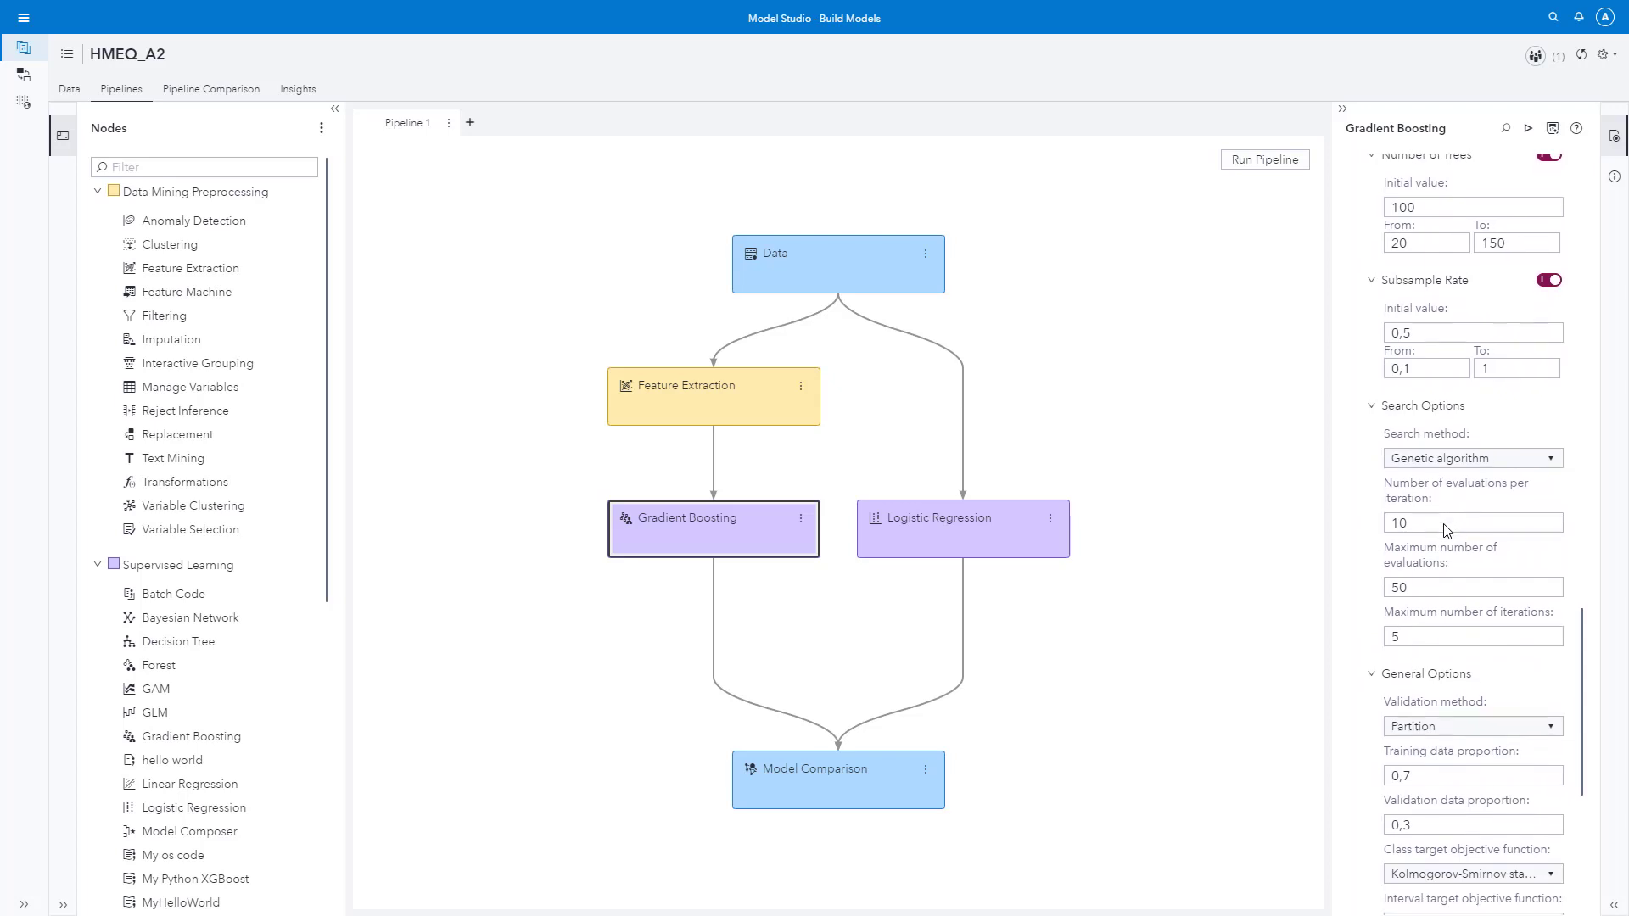
scroll(1448, 530, "down", 2)
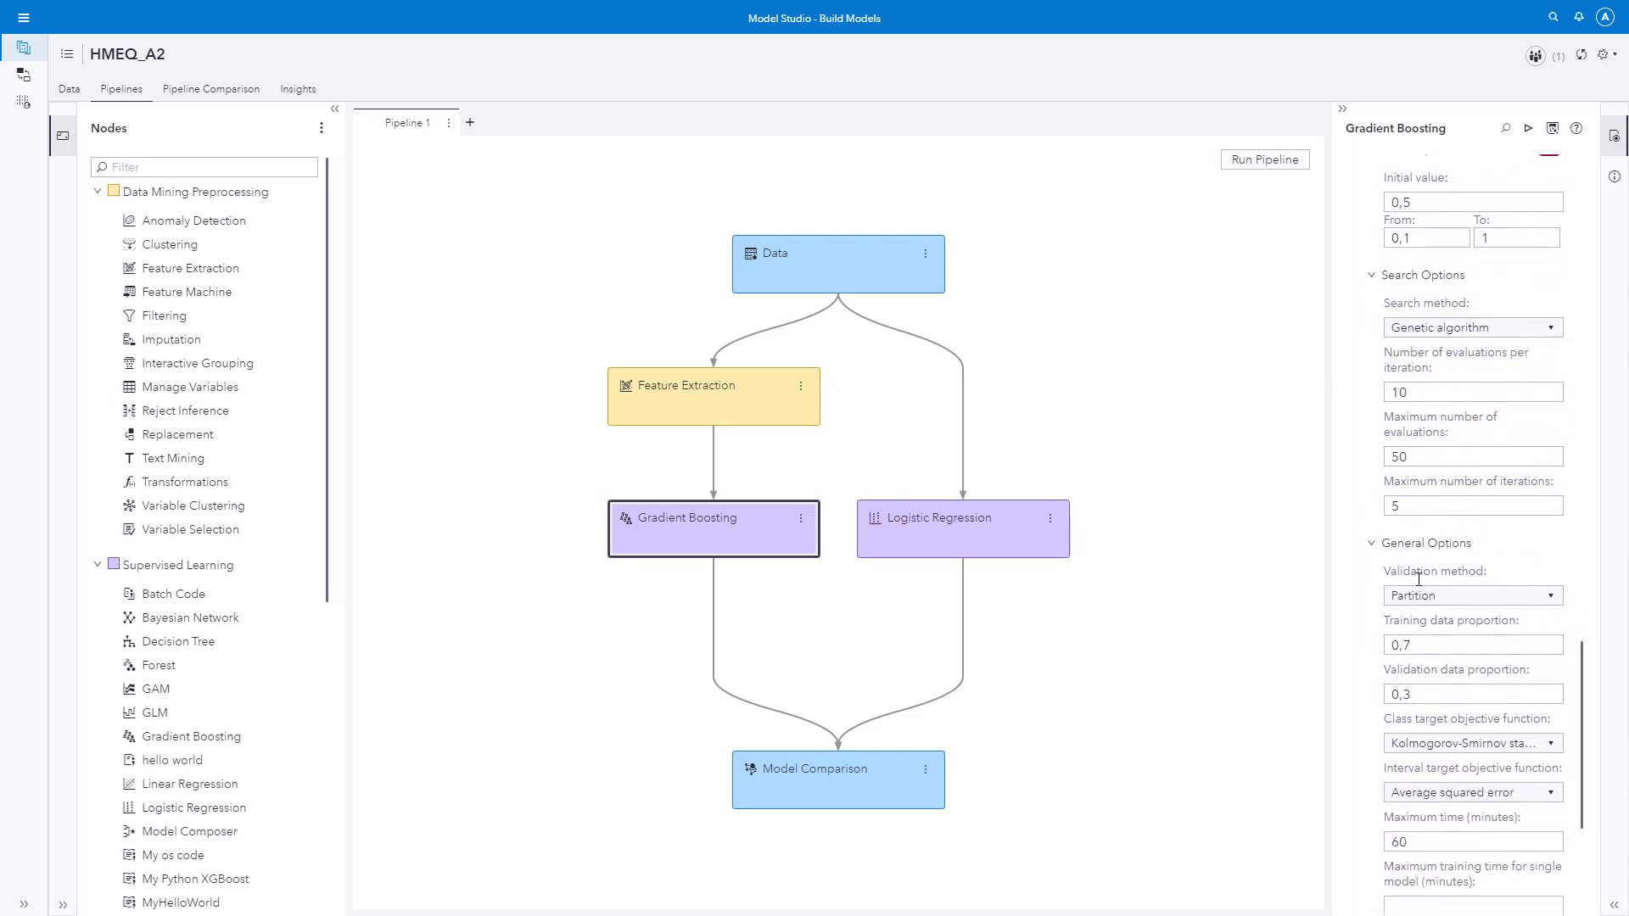
double_click(1413, 839)
type("1")
left_click(1372, 838)
- Enable Variable importance and PD plots under Global Interpretability in the Gradient Boosting node's post-training properties
scroll(1368, 802, "down", 1)
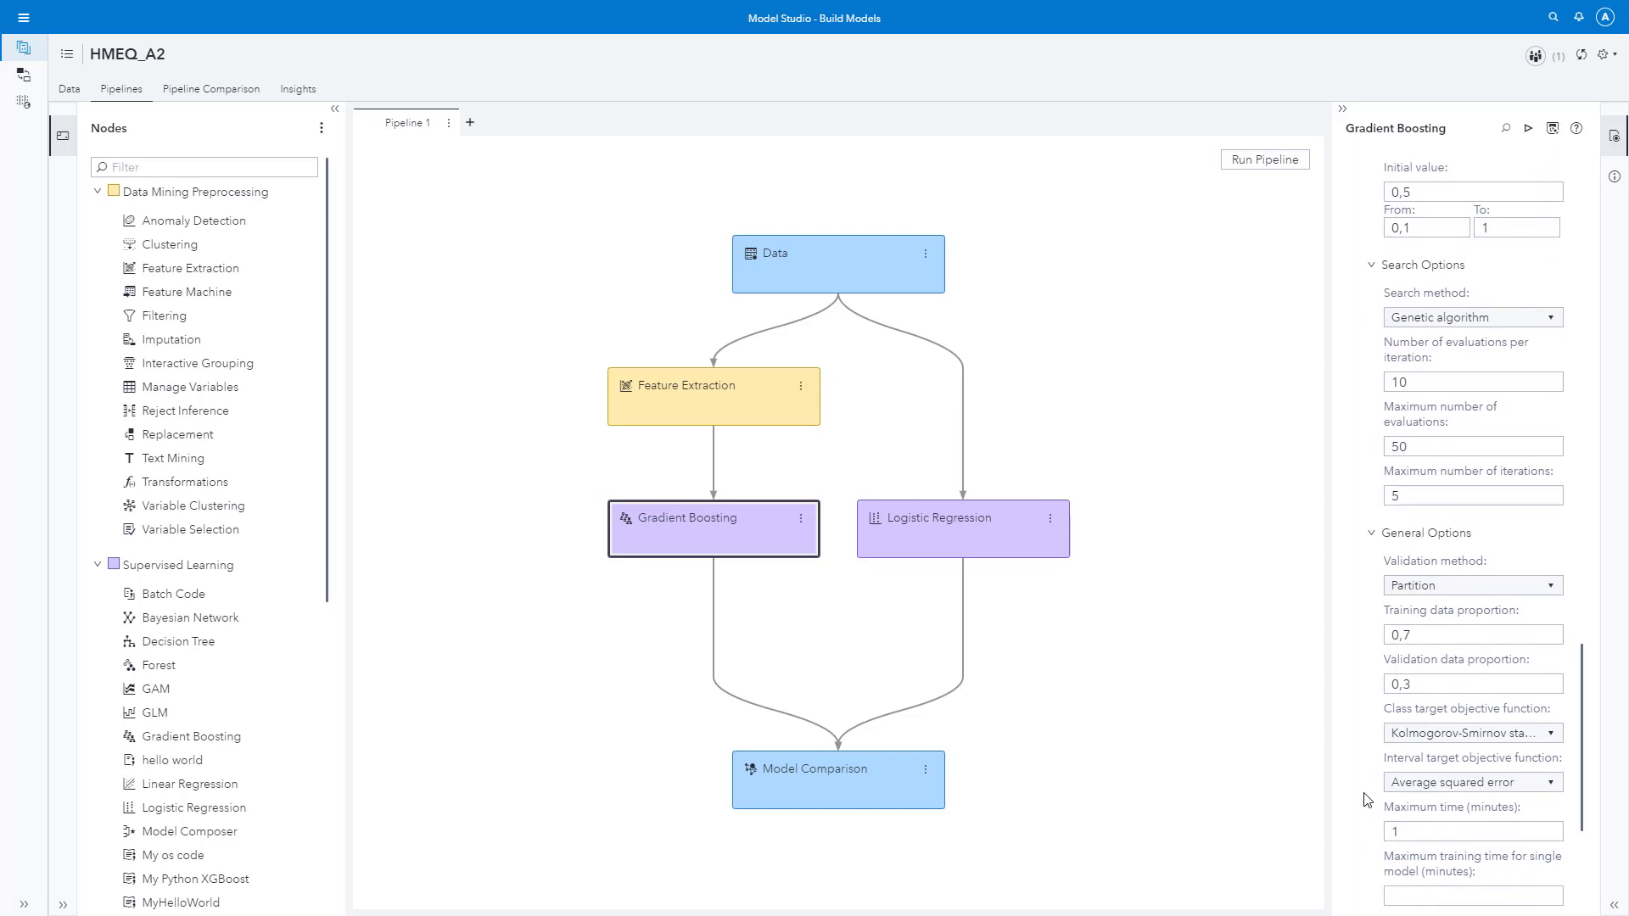
scroll(1368, 801, "down", 1)
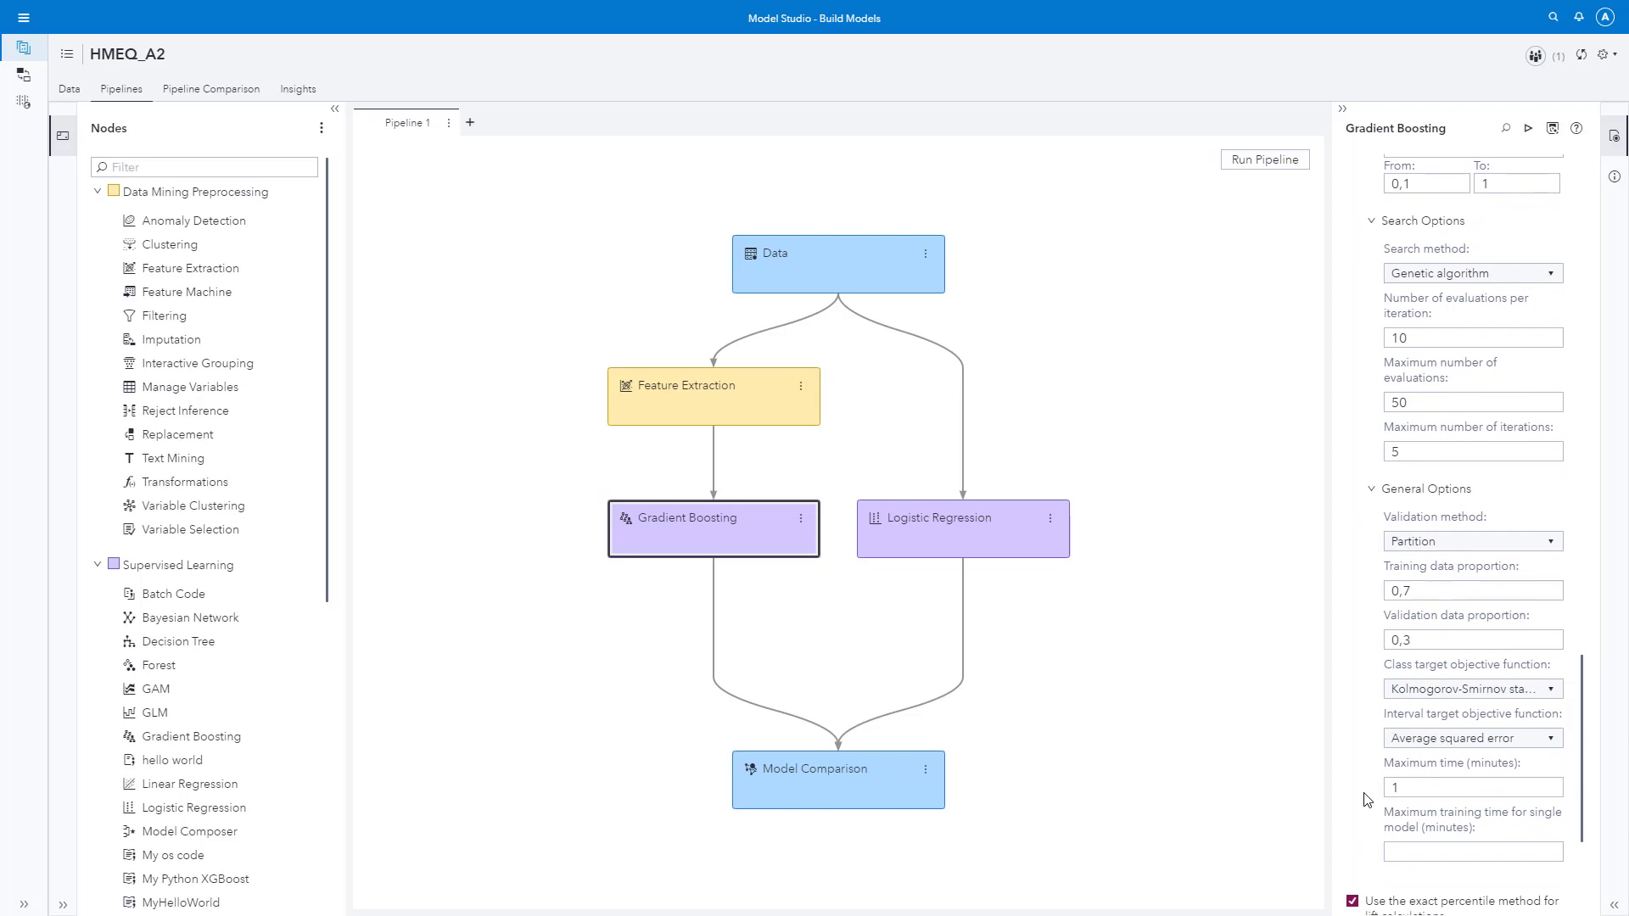
scroll(1368, 800, "down", 5)
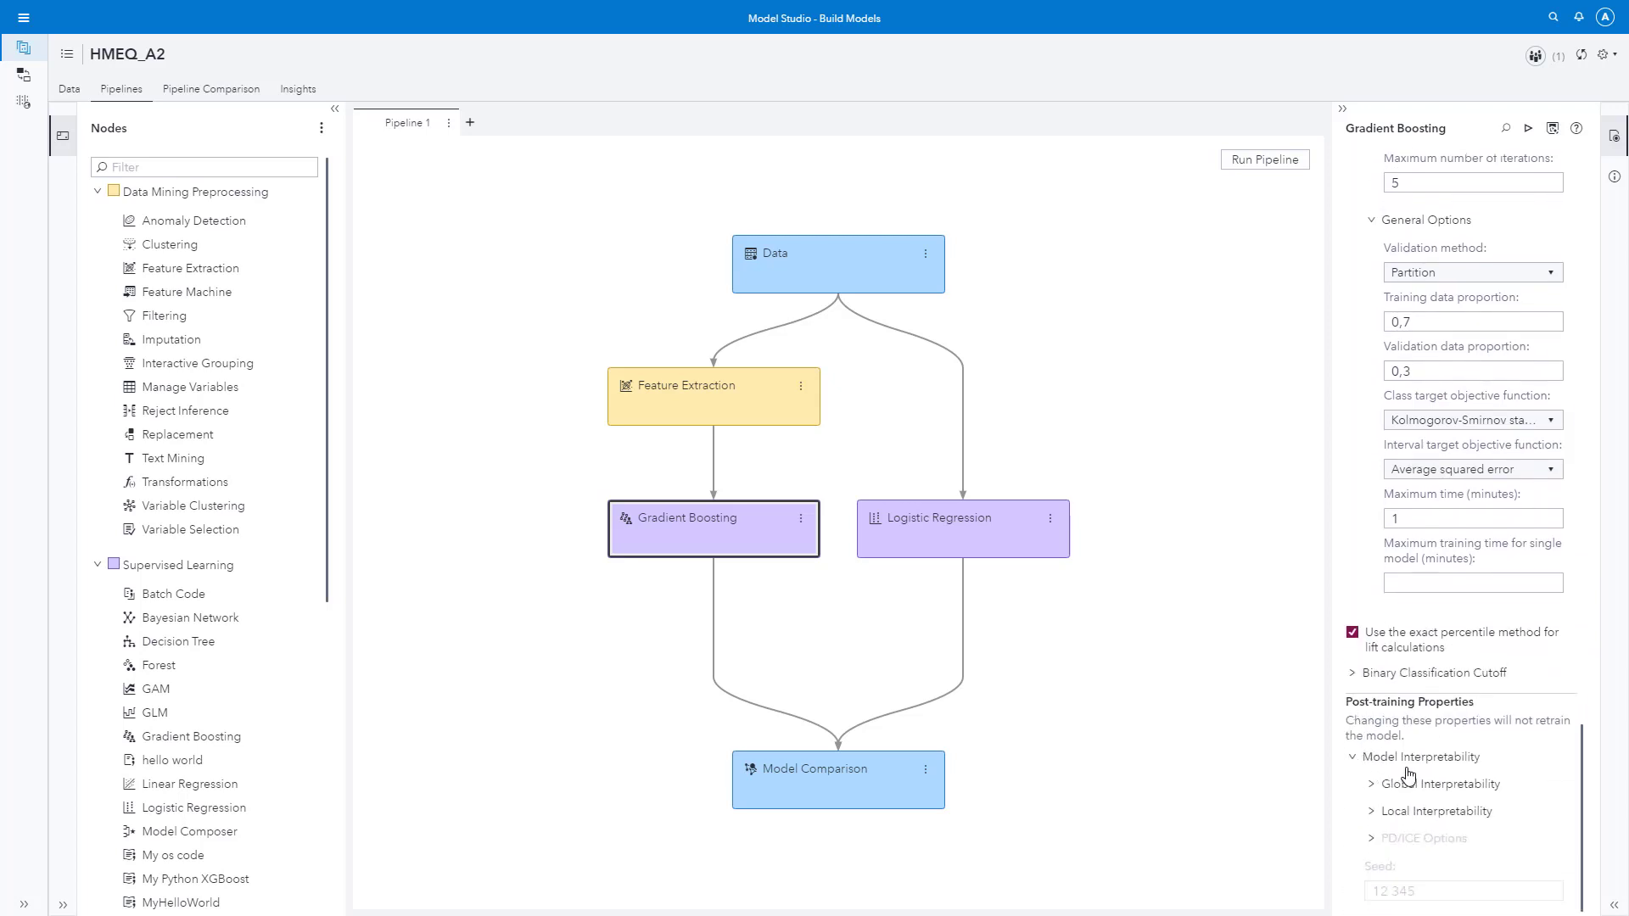
left_click(1376, 786)
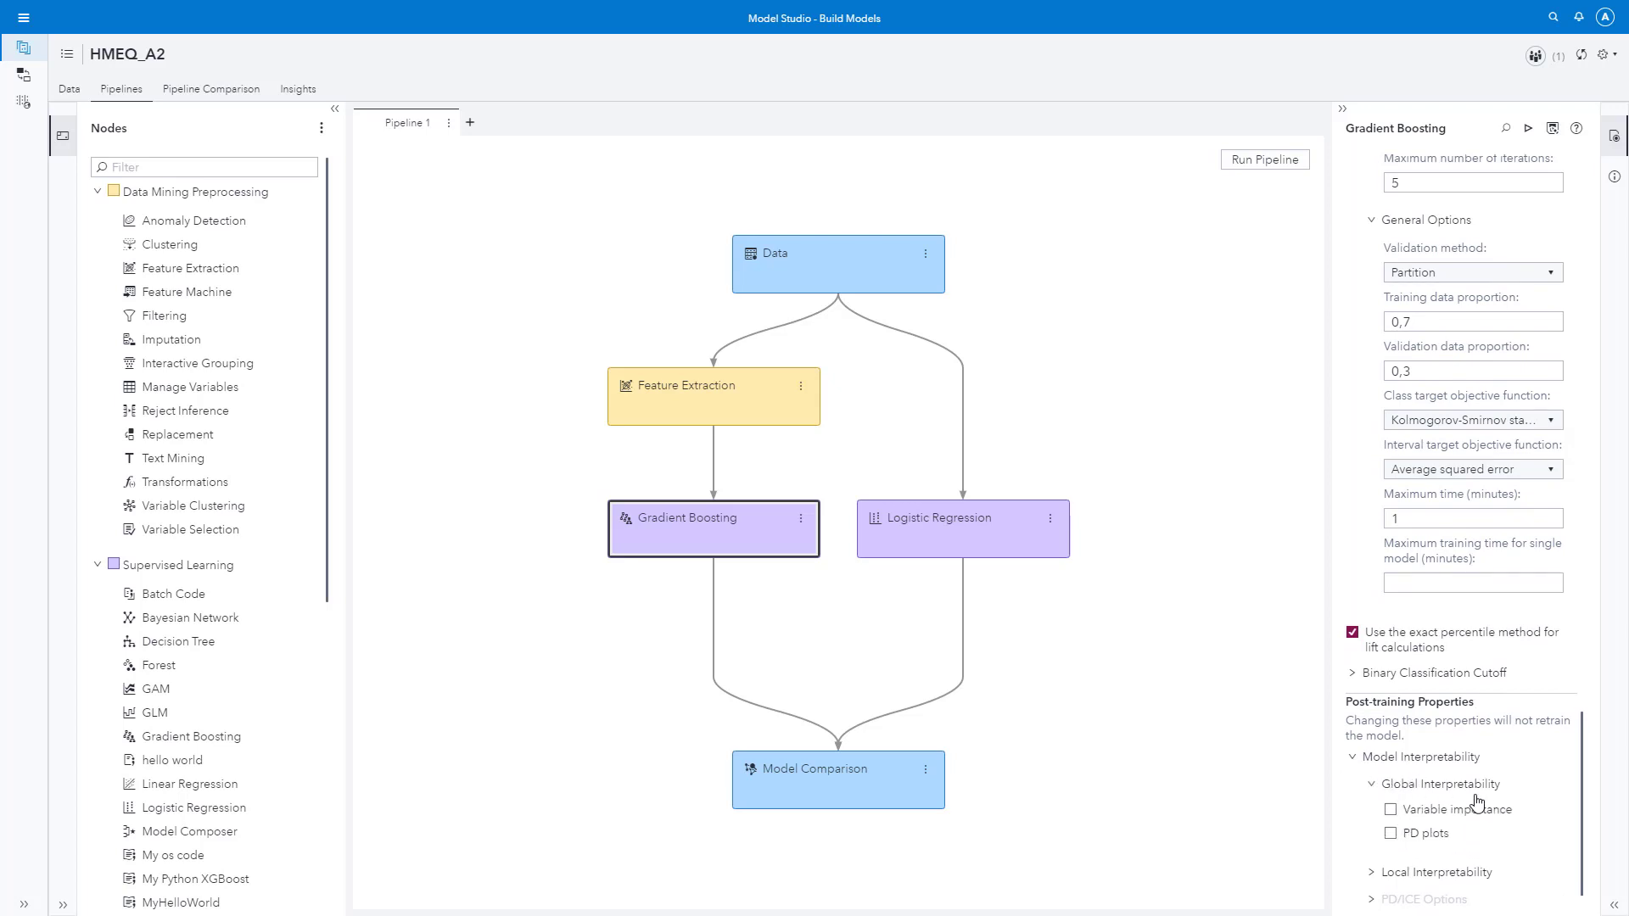
scroll(1483, 802, "down", 1)
left_click(1391, 750)
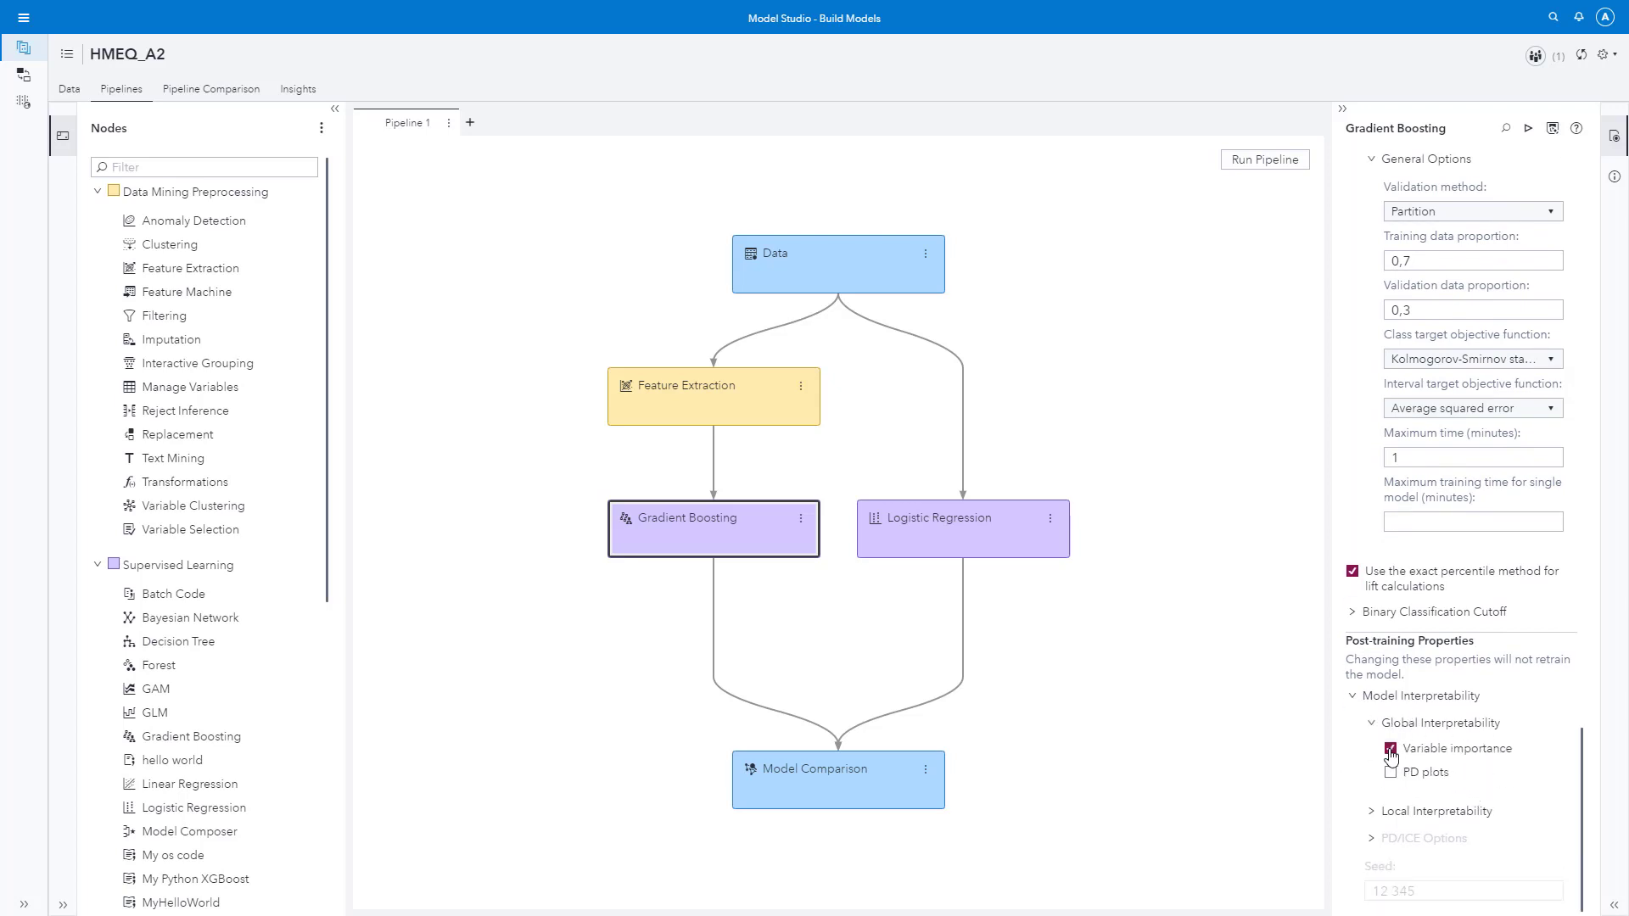
left_click(1391, 773)
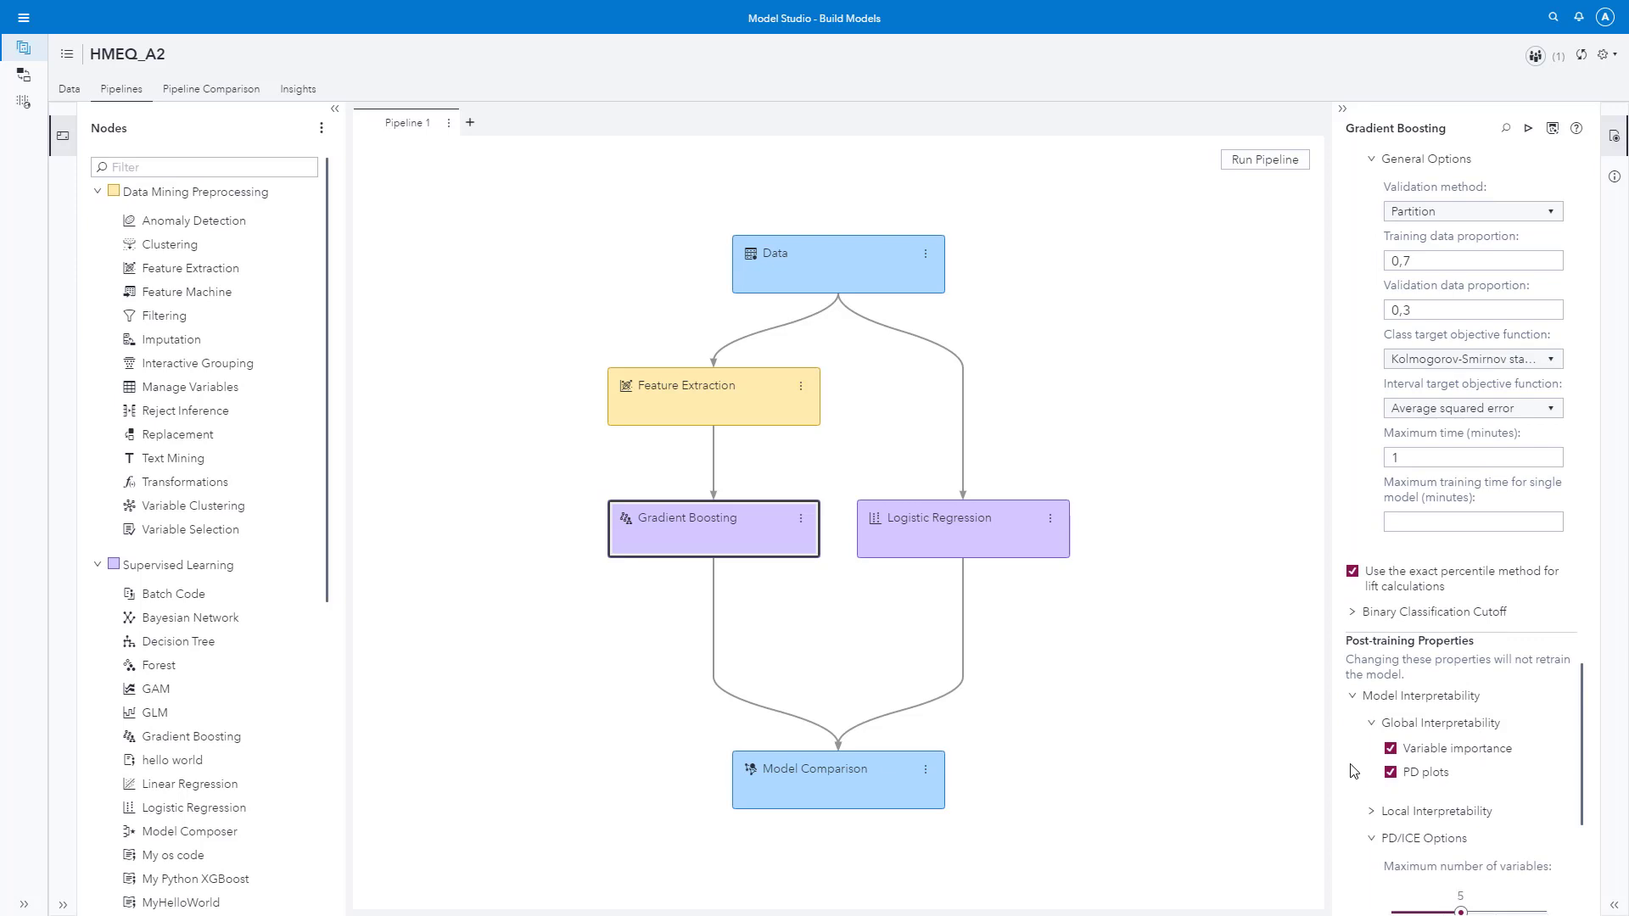
- Enable ICE plots, LIME and HyperSHAP under Local Interpretability for the Gradient Boosting node
scroll(1355, 771, "down", 2)
left_click(1372, 616)
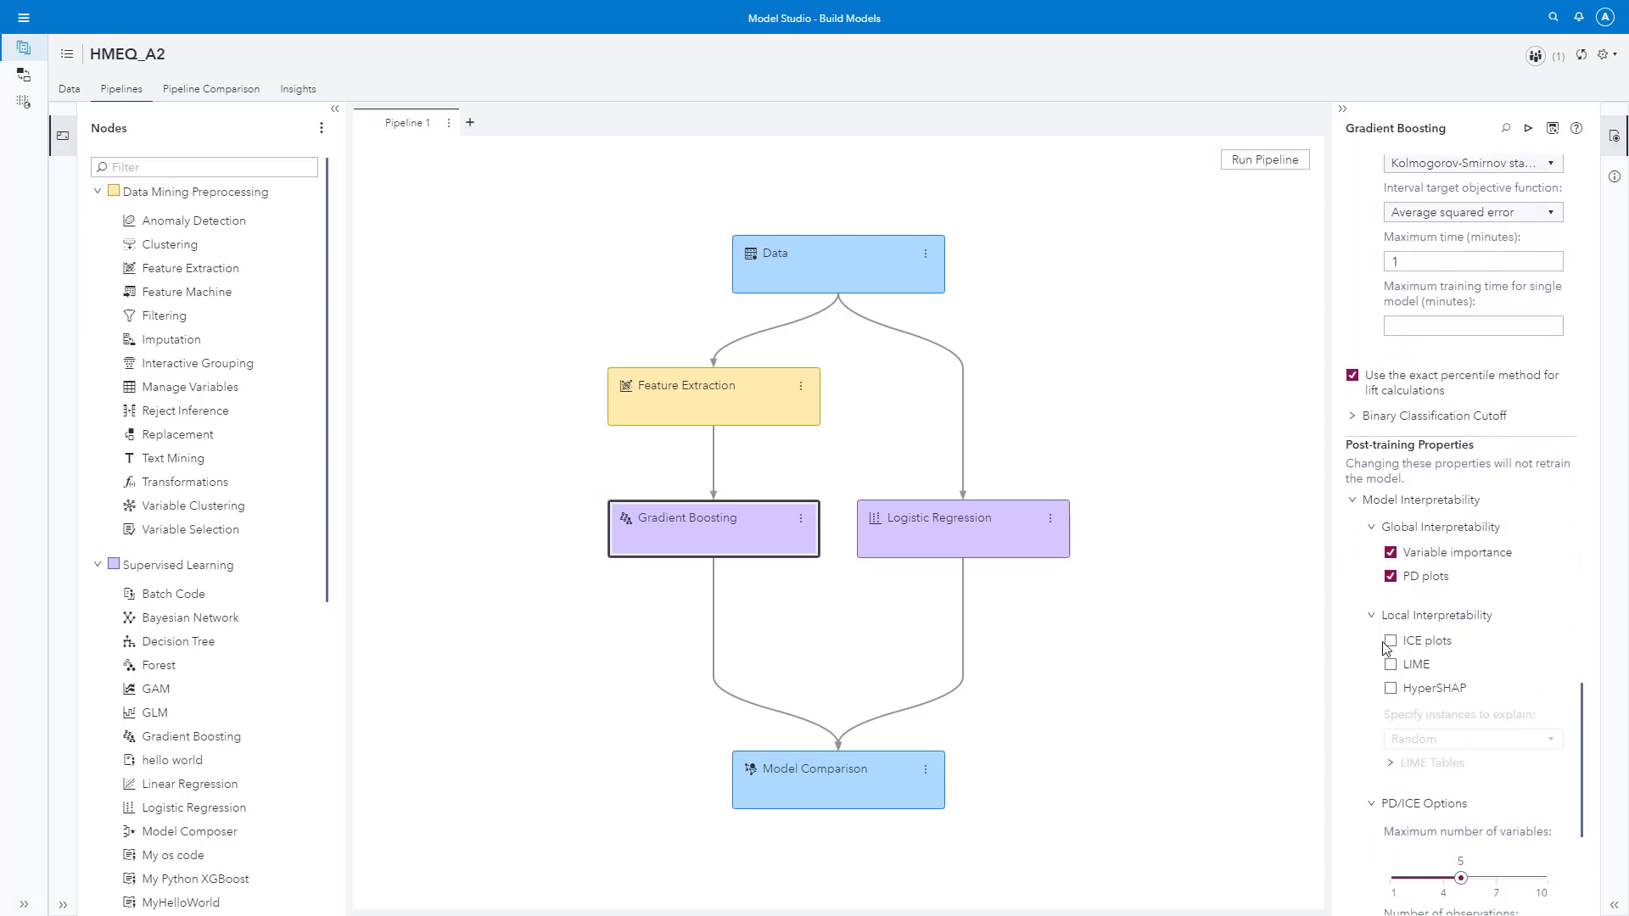
left_click(1392, 647)
left_click(1392, 667)
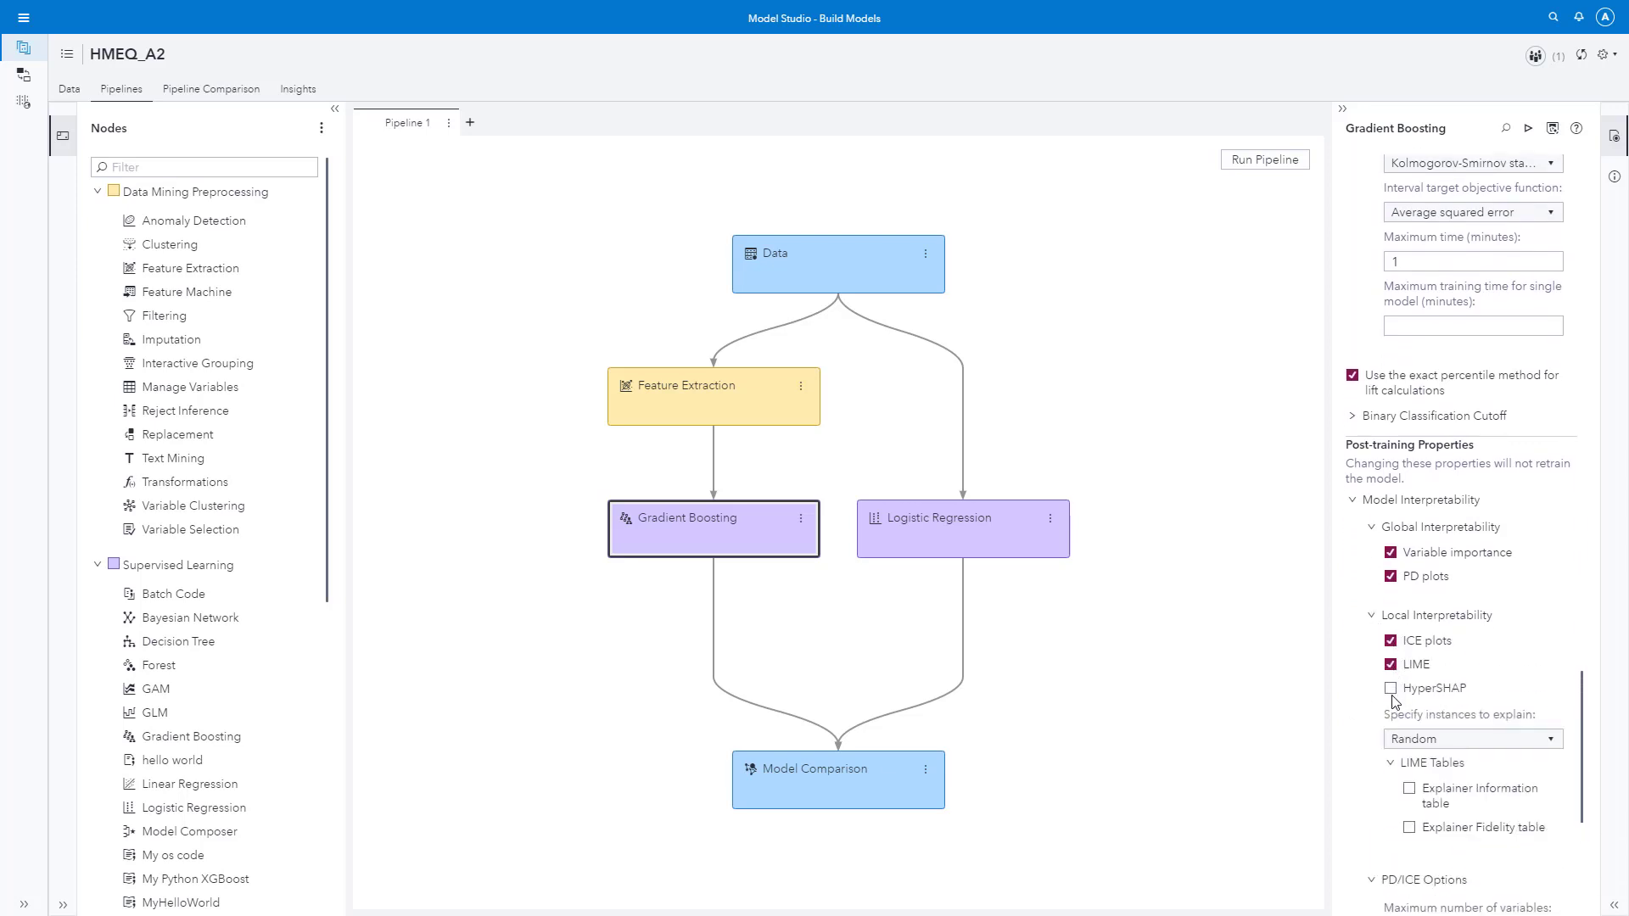
left_click(1391, 689)
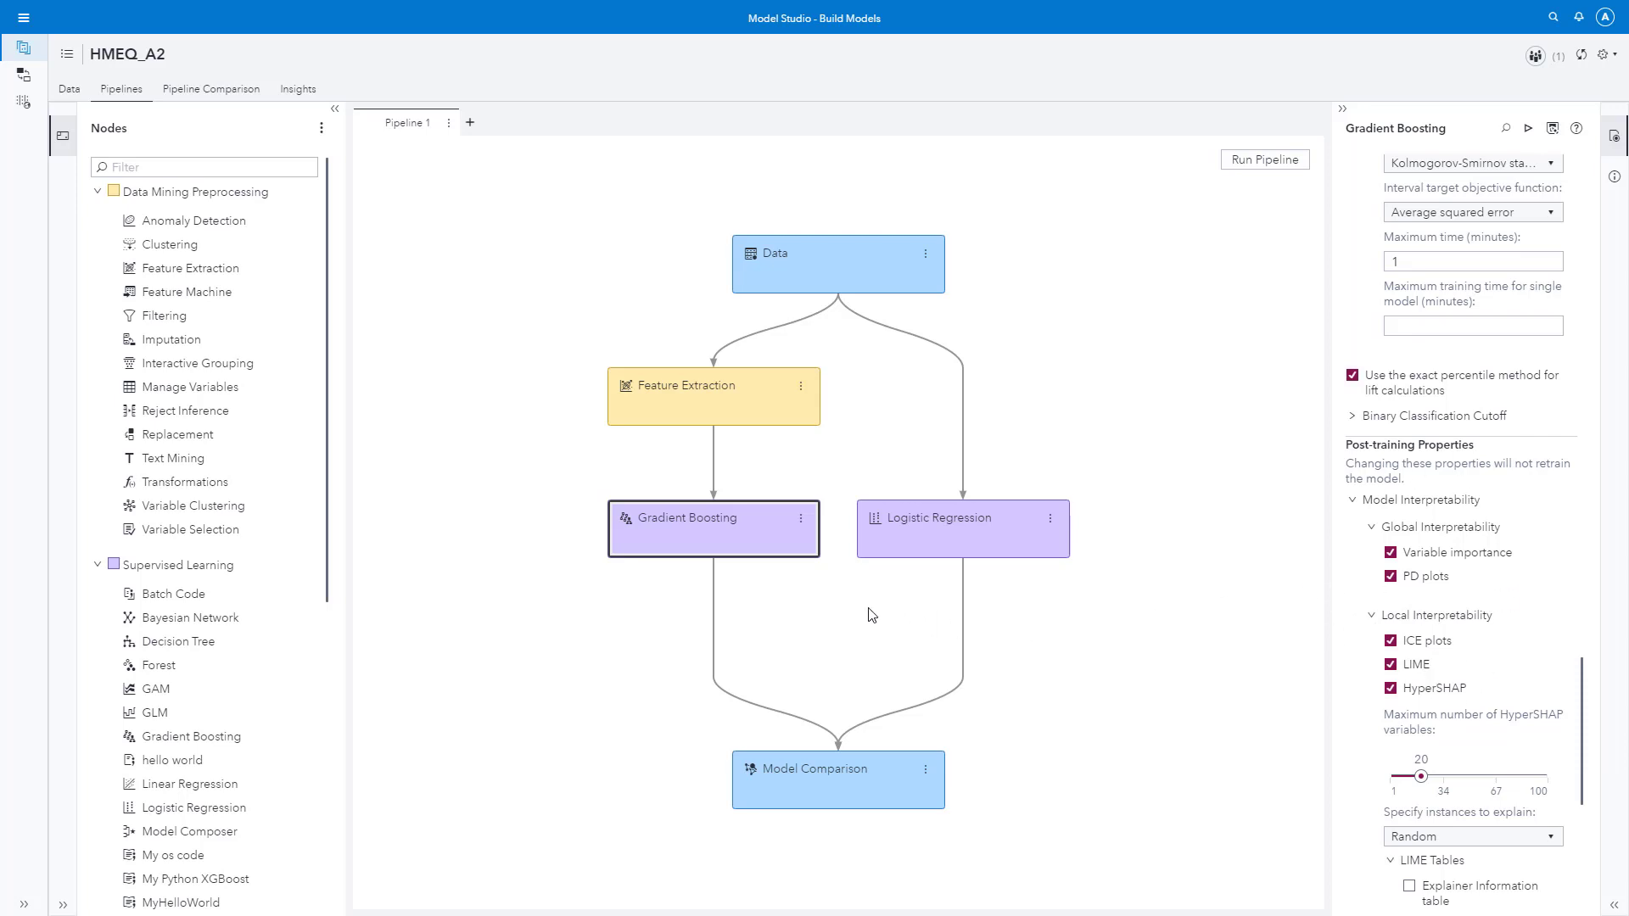
- Add an Interactive Grouping preprocessing node as a child of the Data node
mouse_move(772, 558)
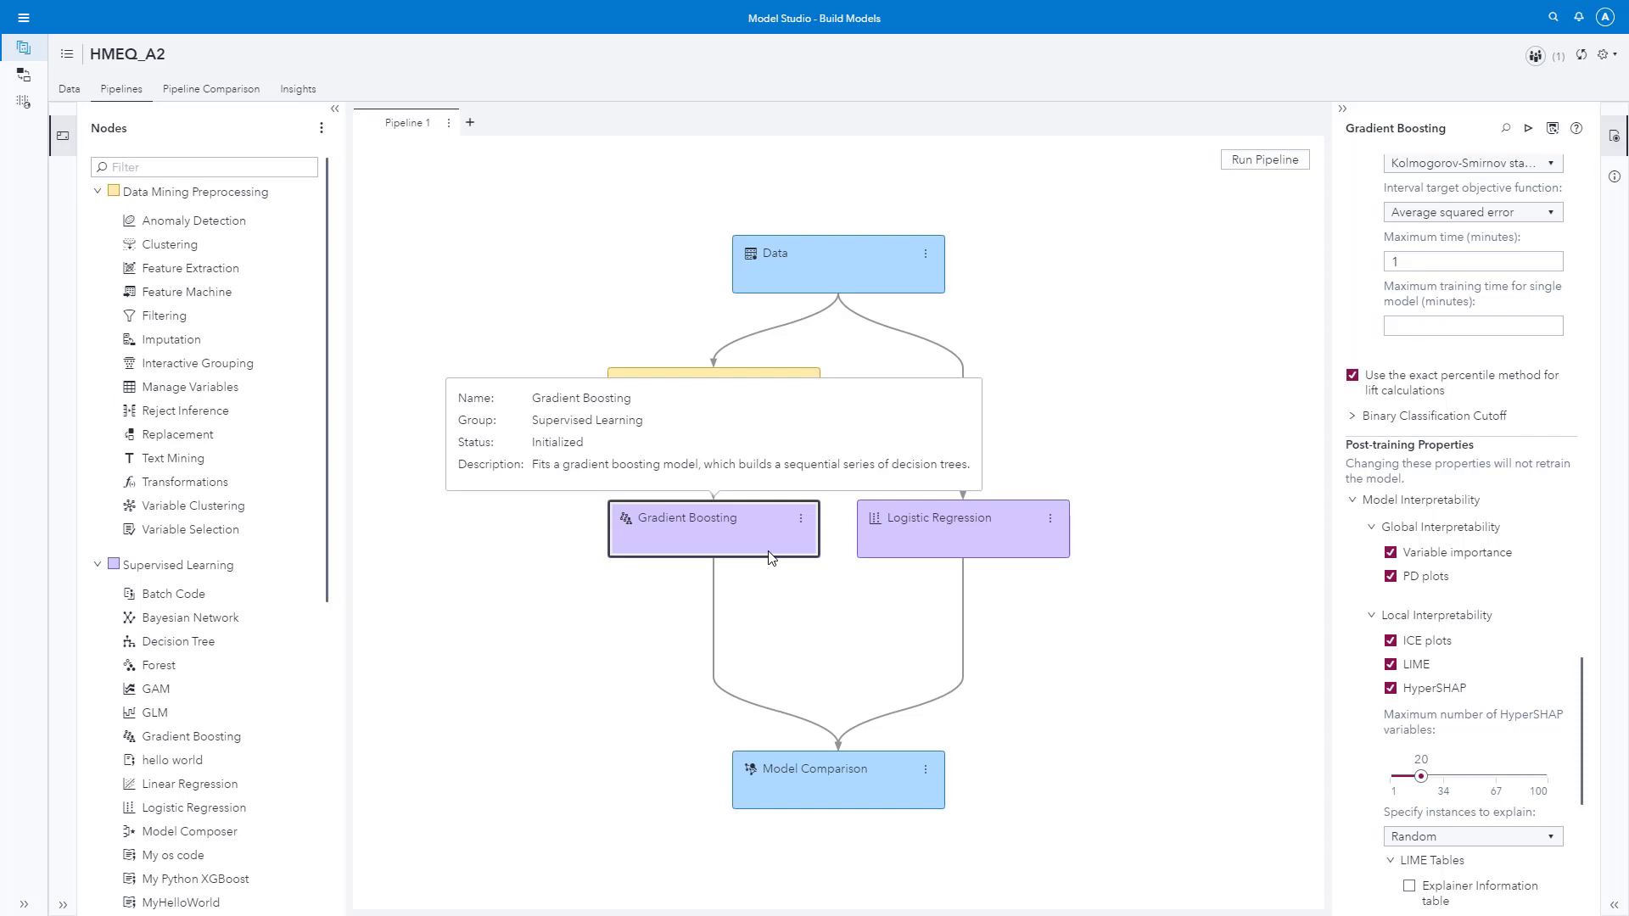
left_click(862, 273)
right_click(862, 280)
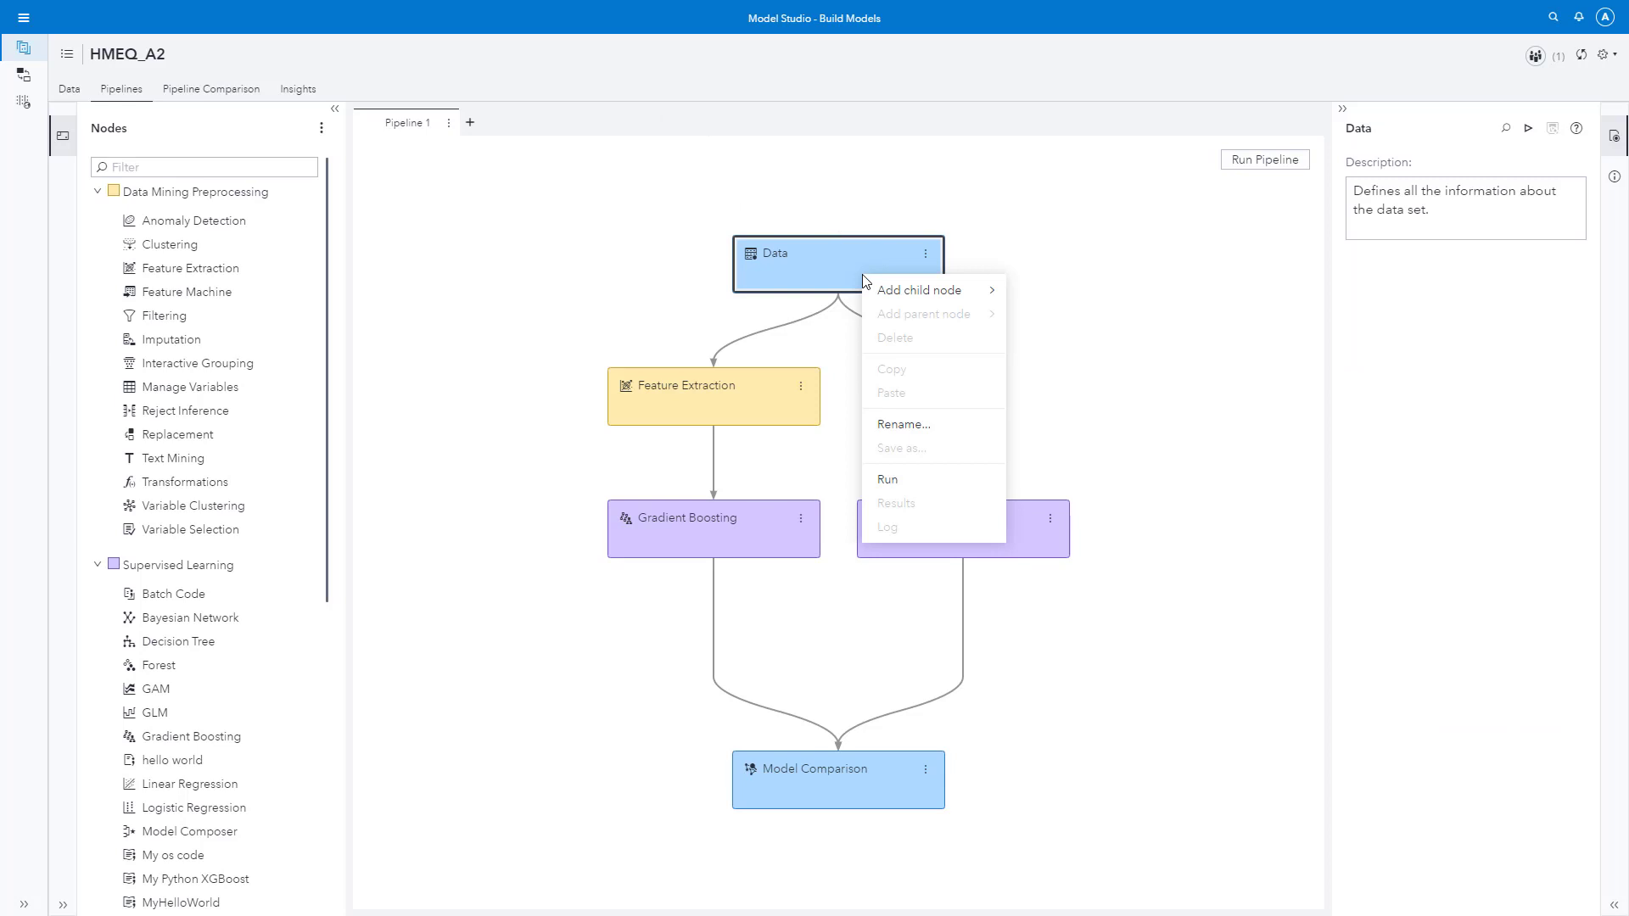
mouse_move(893, 290)
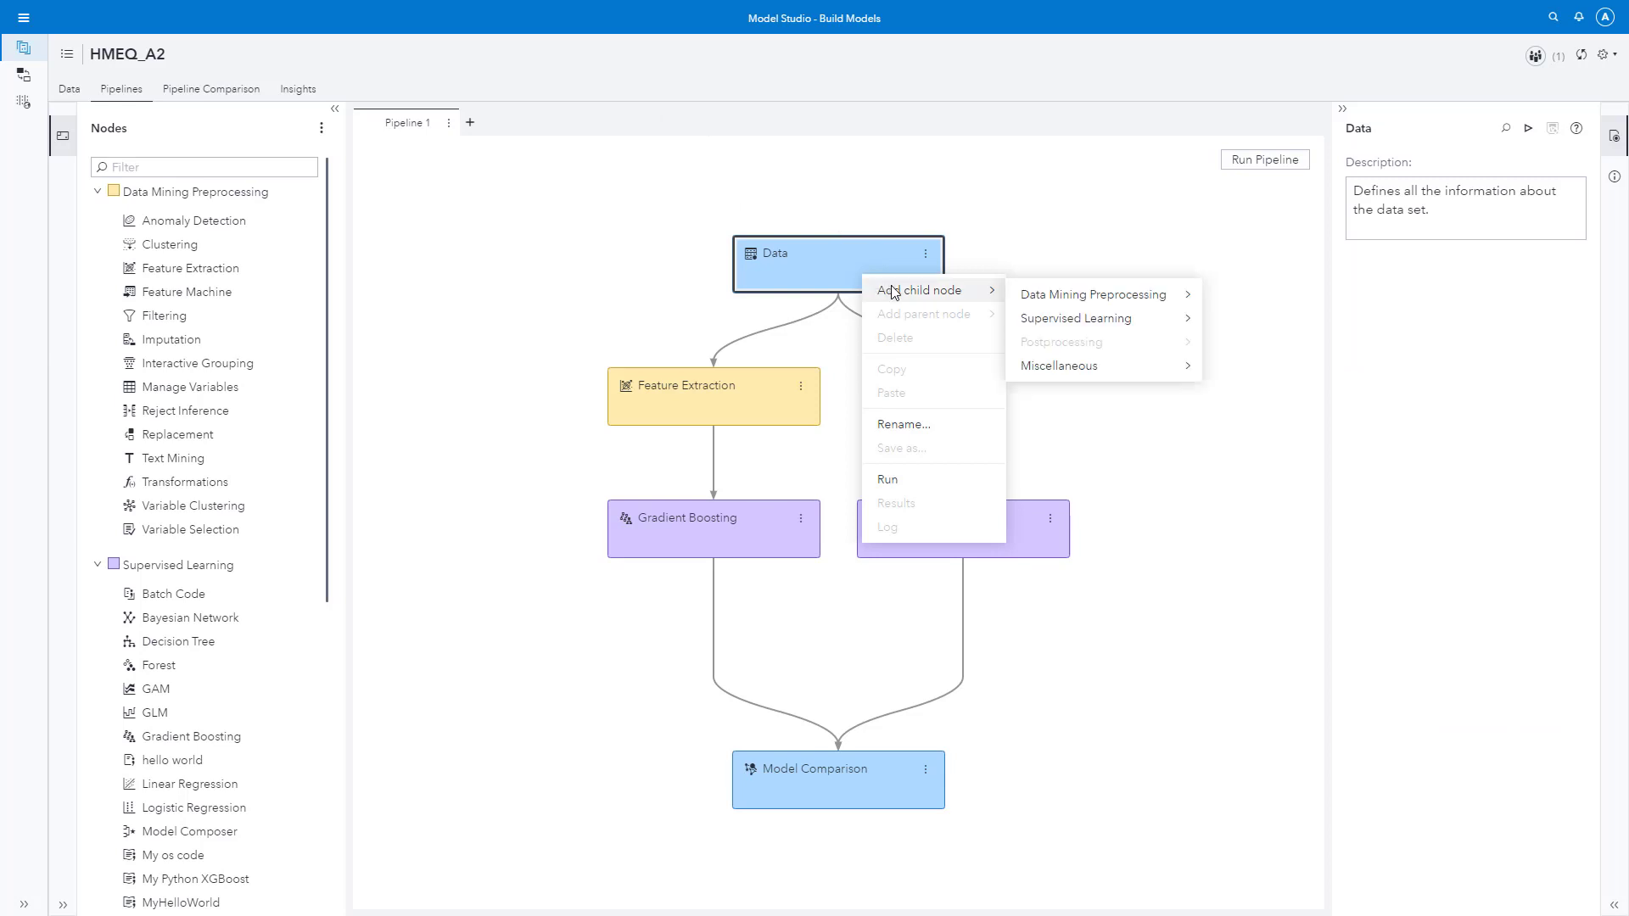
mouse_move(1073, 294)
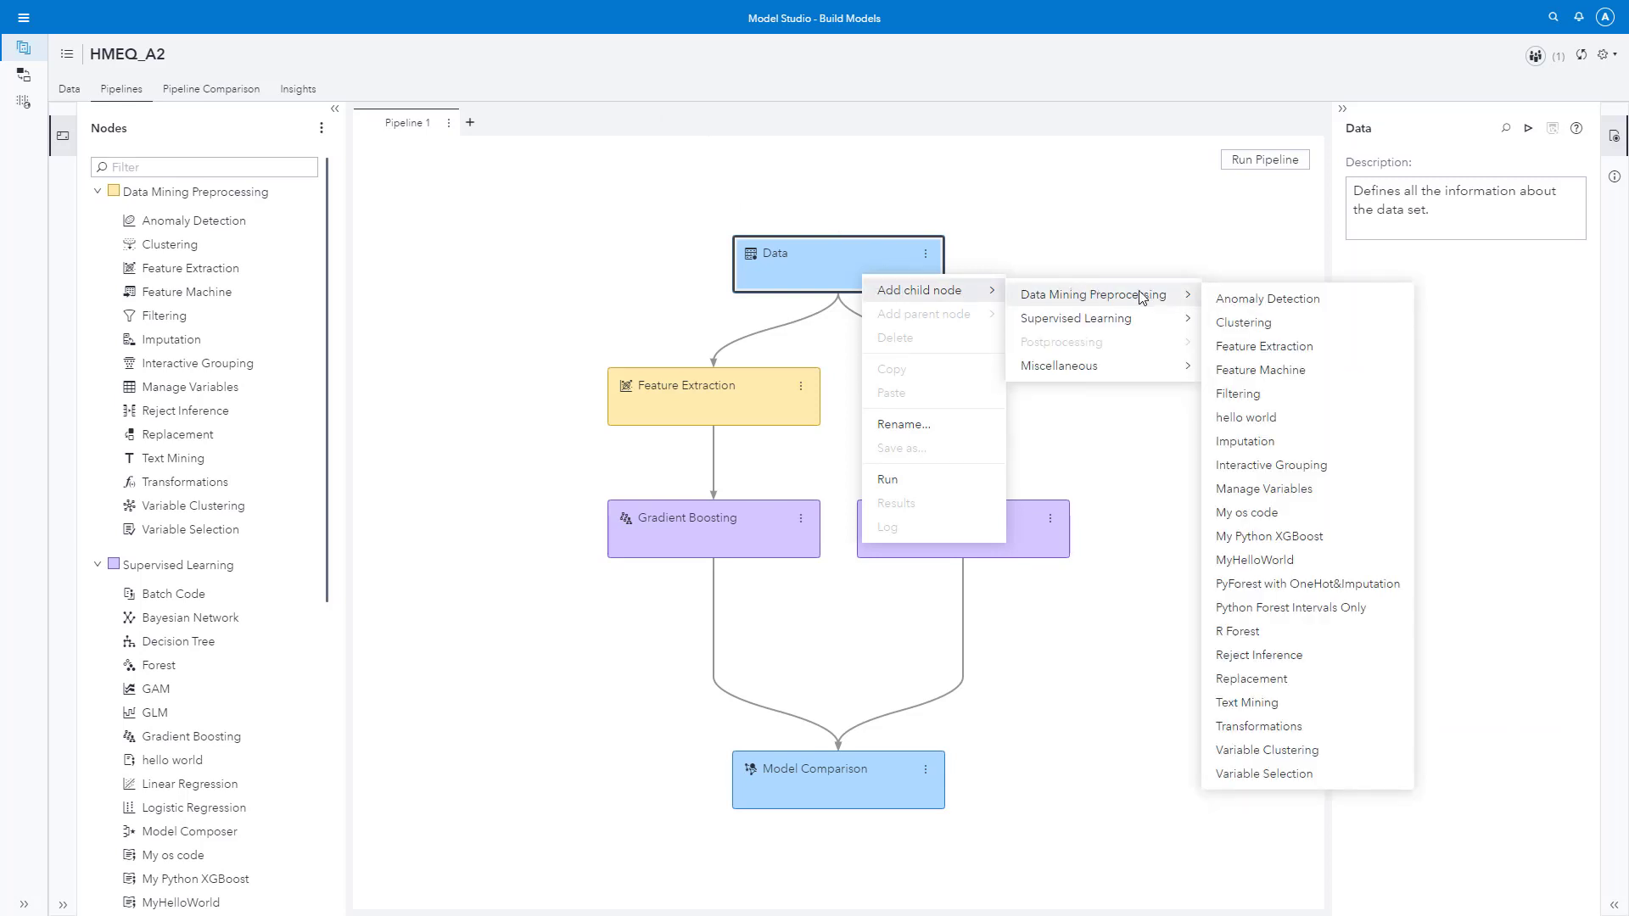
left_click(1253, 466)
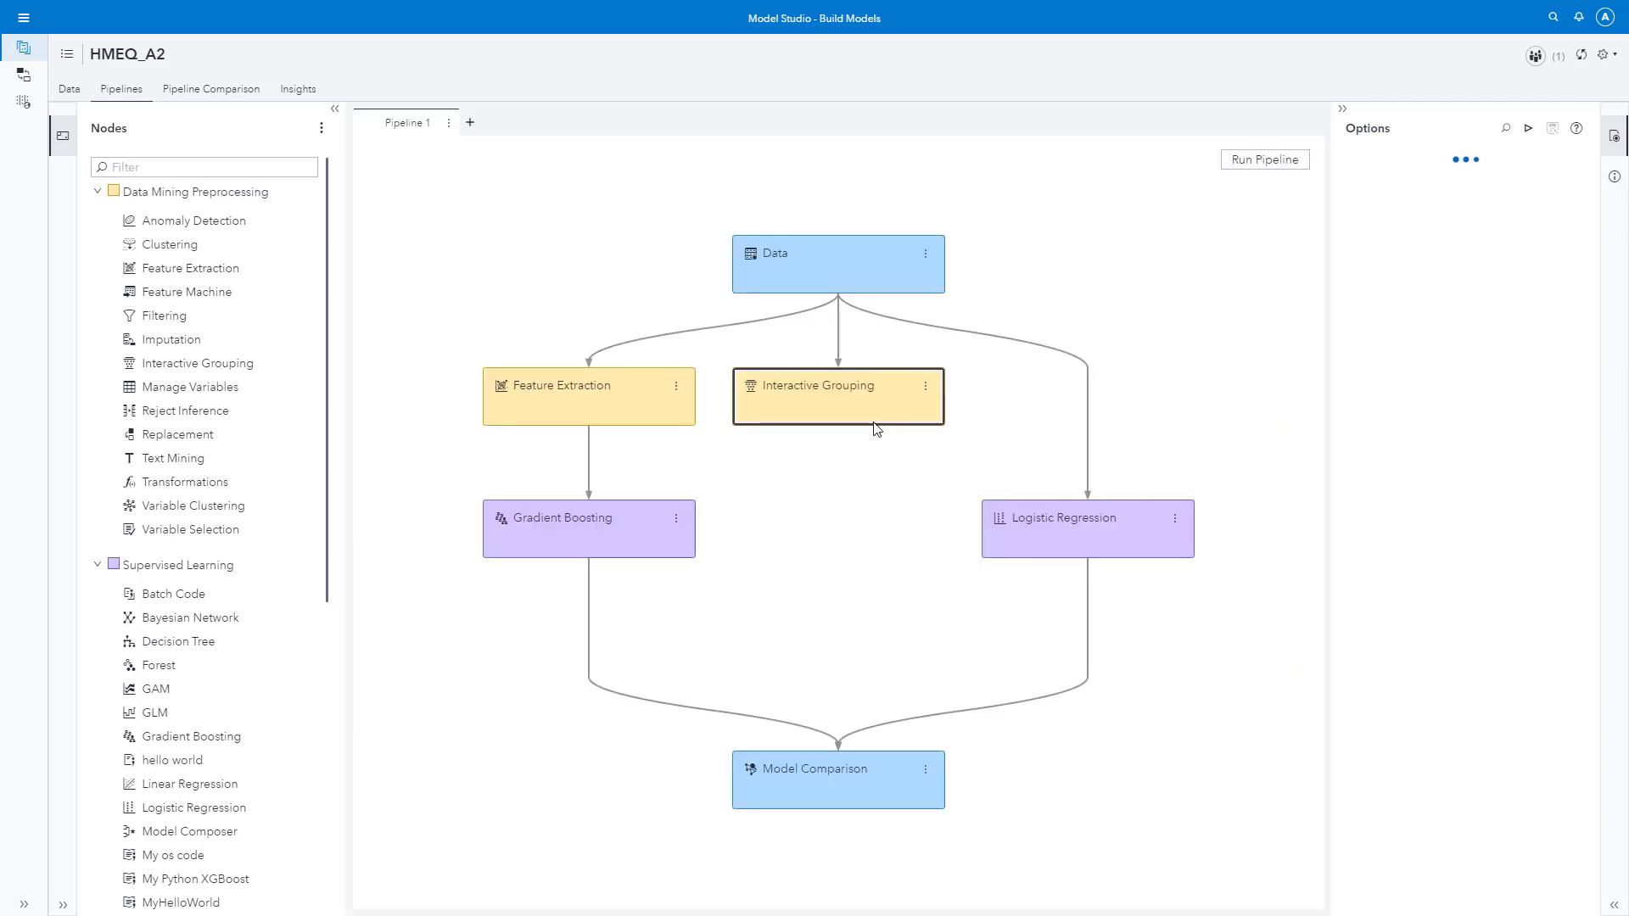
- Add a Scorecard node from the Miscellaneous group as a child of the Interactive Grouping node
mouse_move(846, 416)
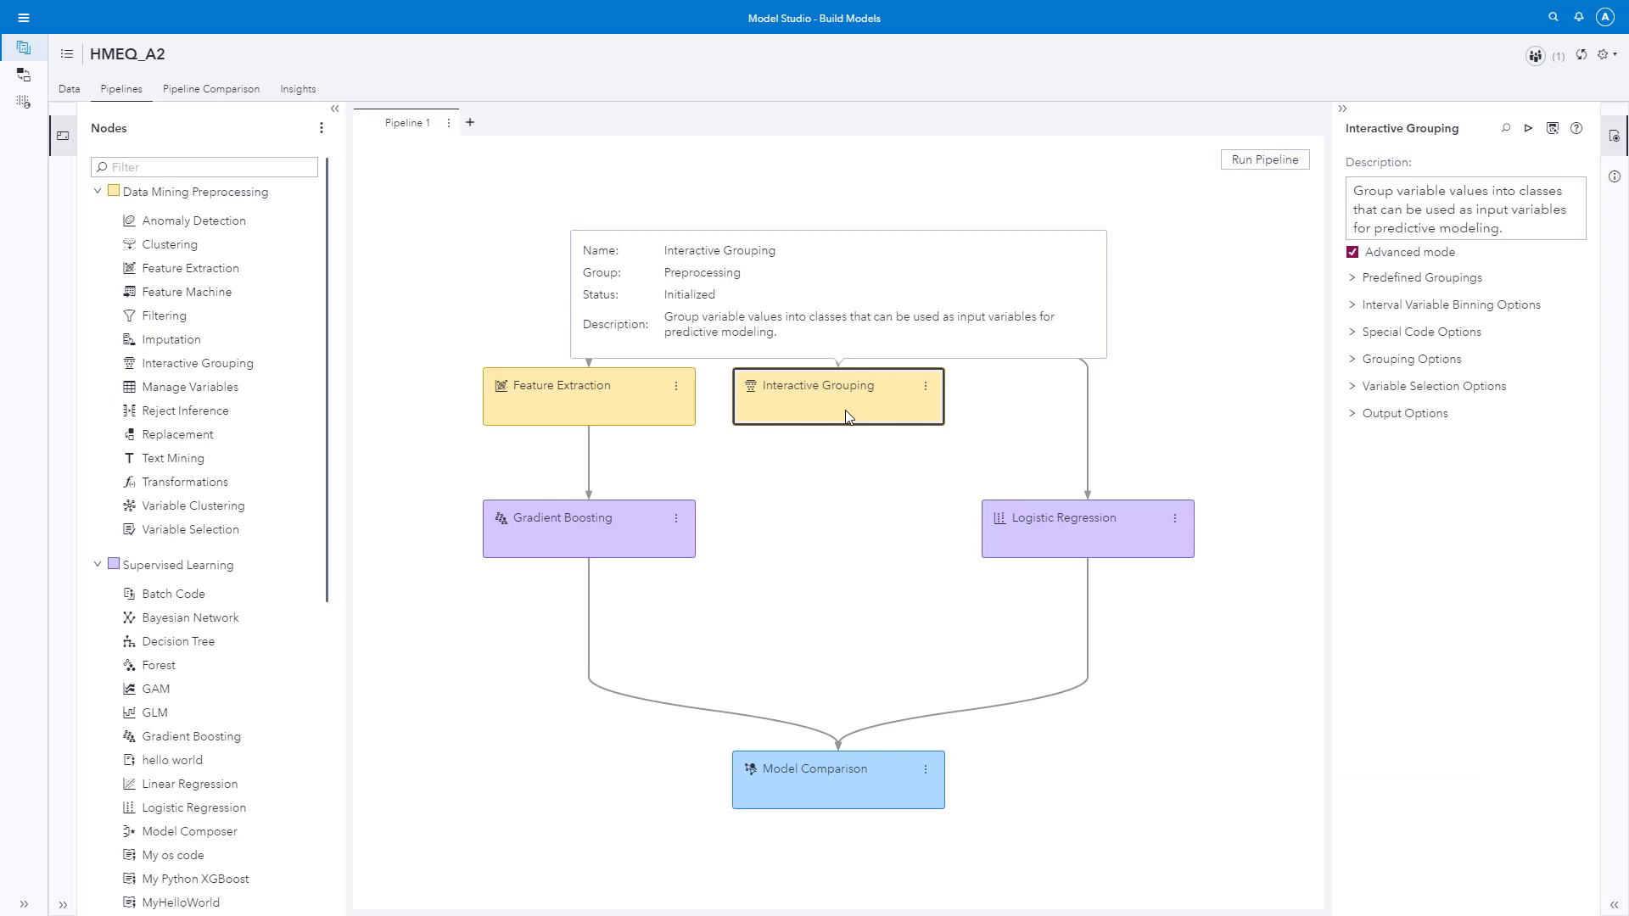
right_click(847, 415)
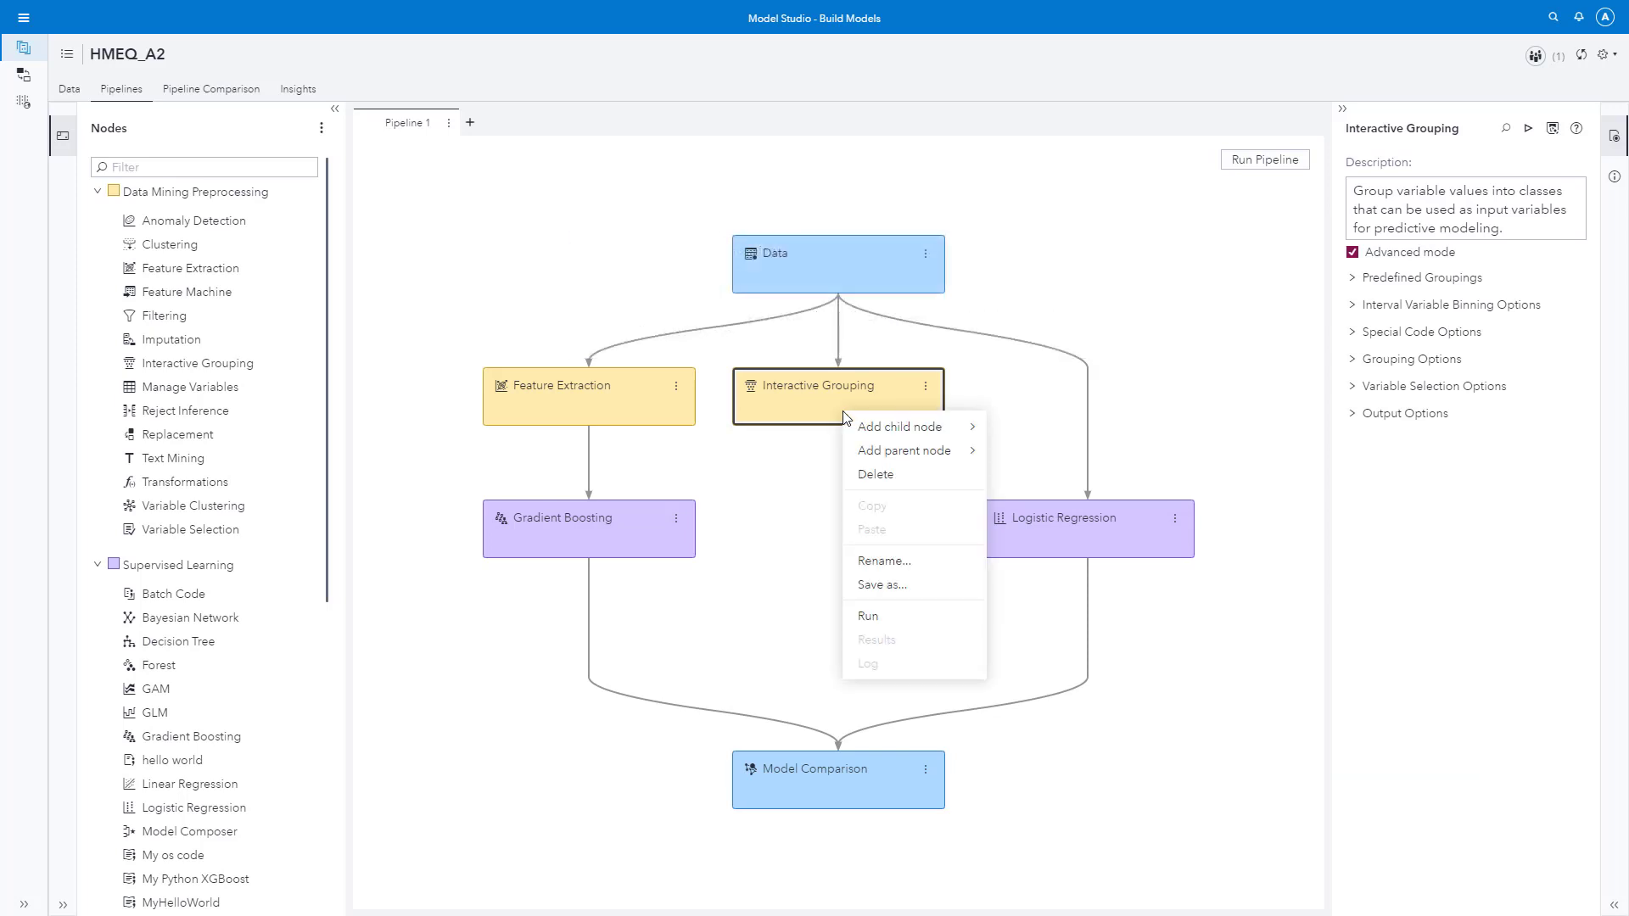
mouse_move(901, 430)
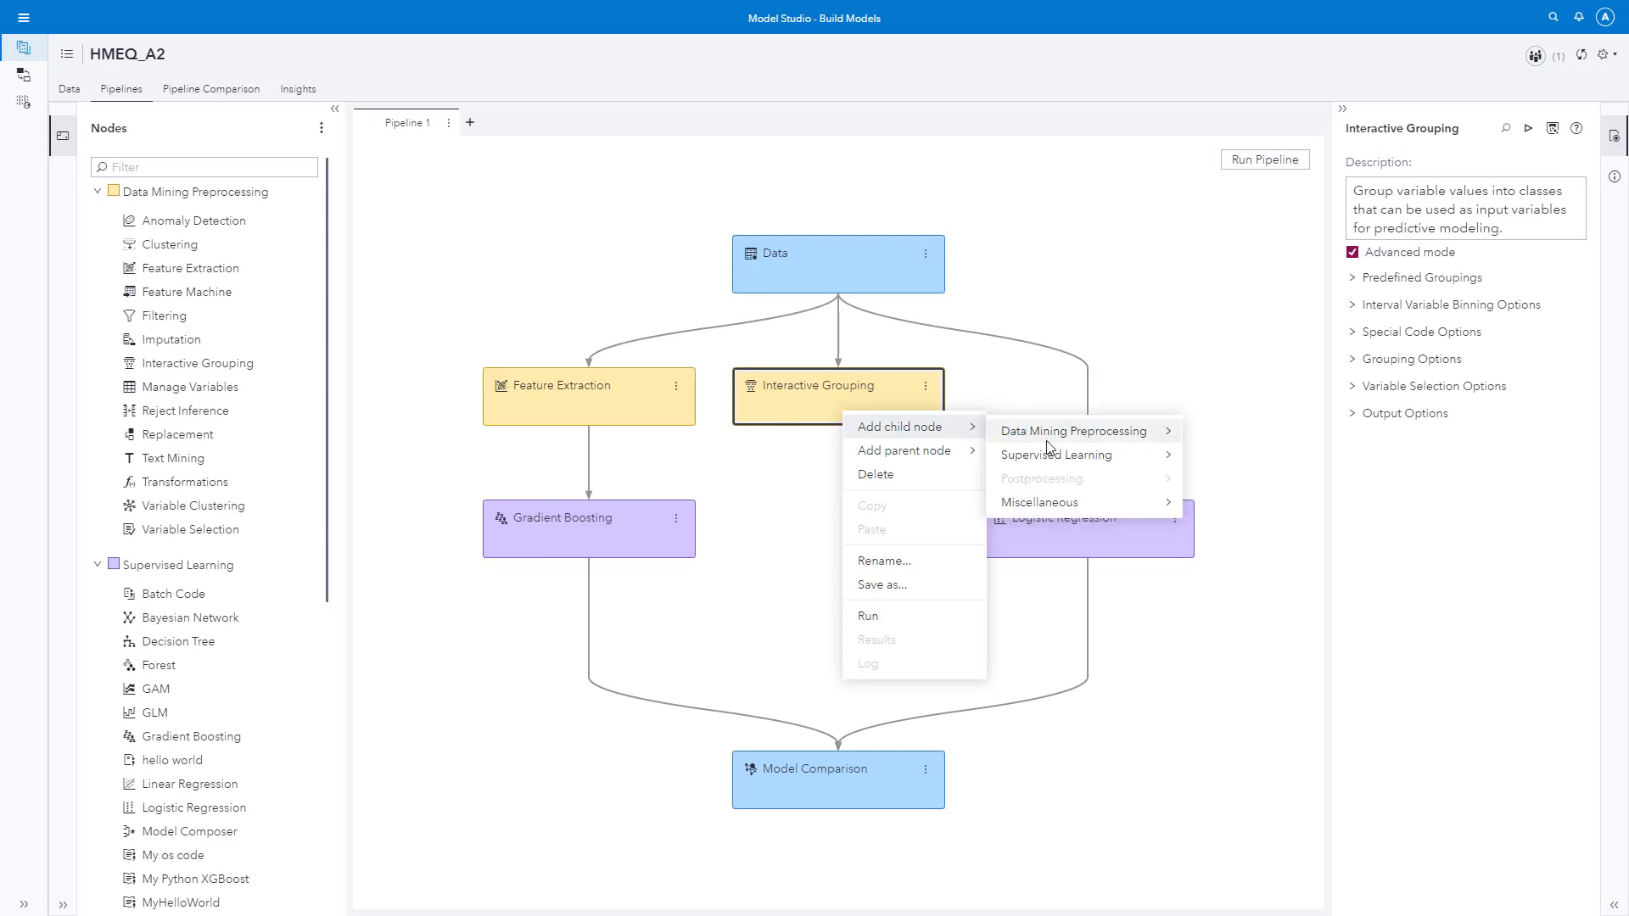
mouse_move(1111, 463)
mouse_move(1139, 506)
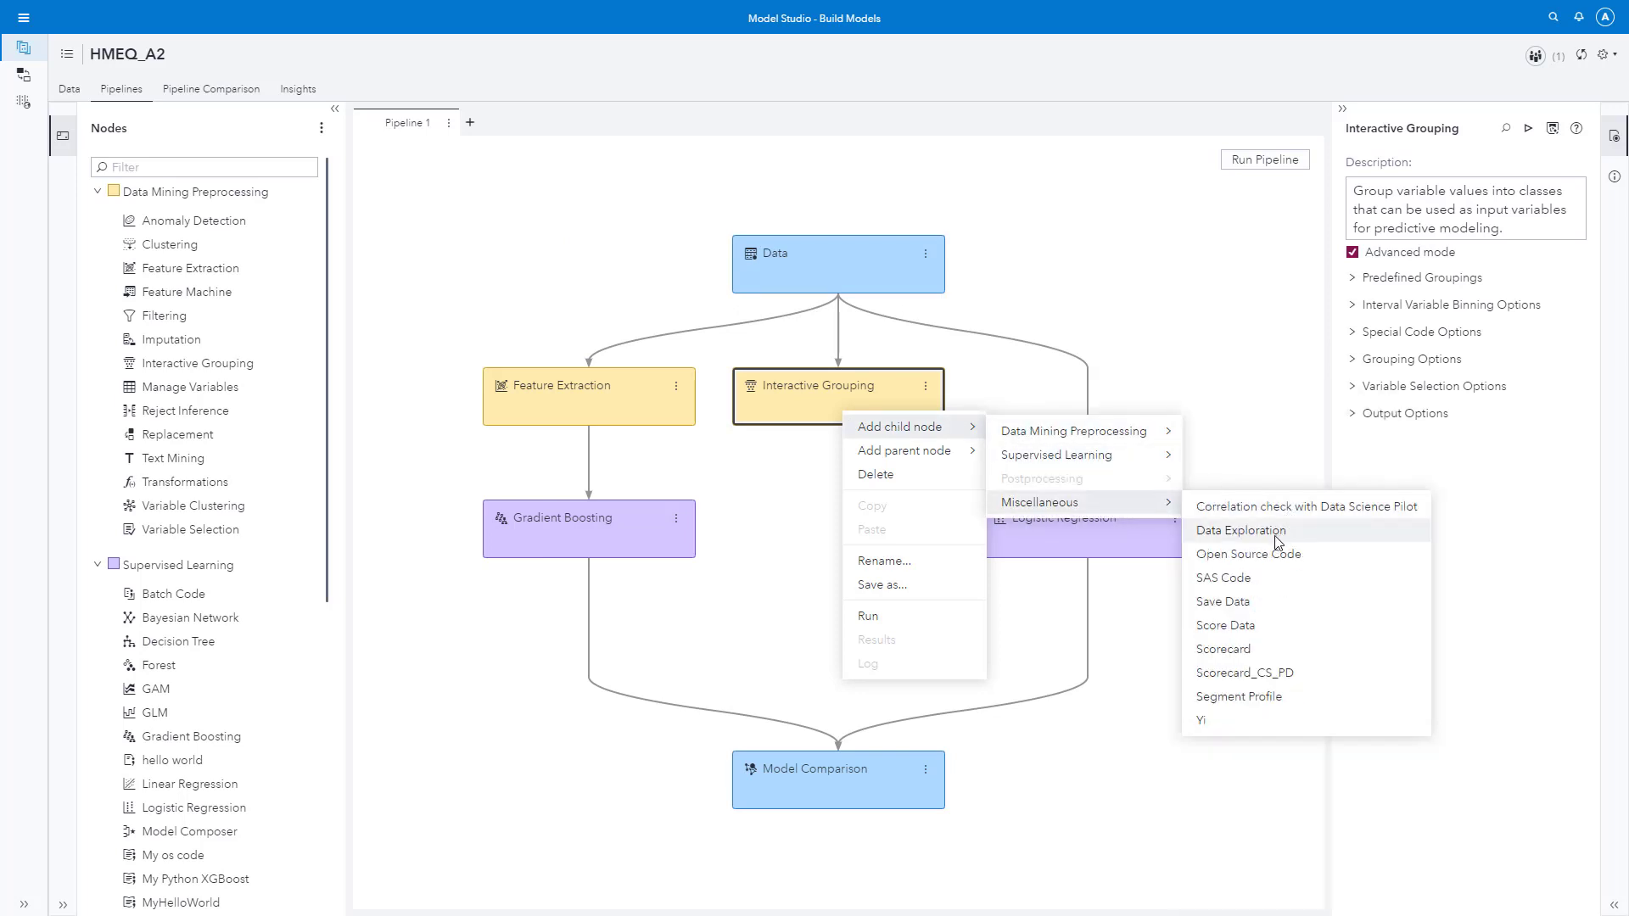
left_click(1237, 655)
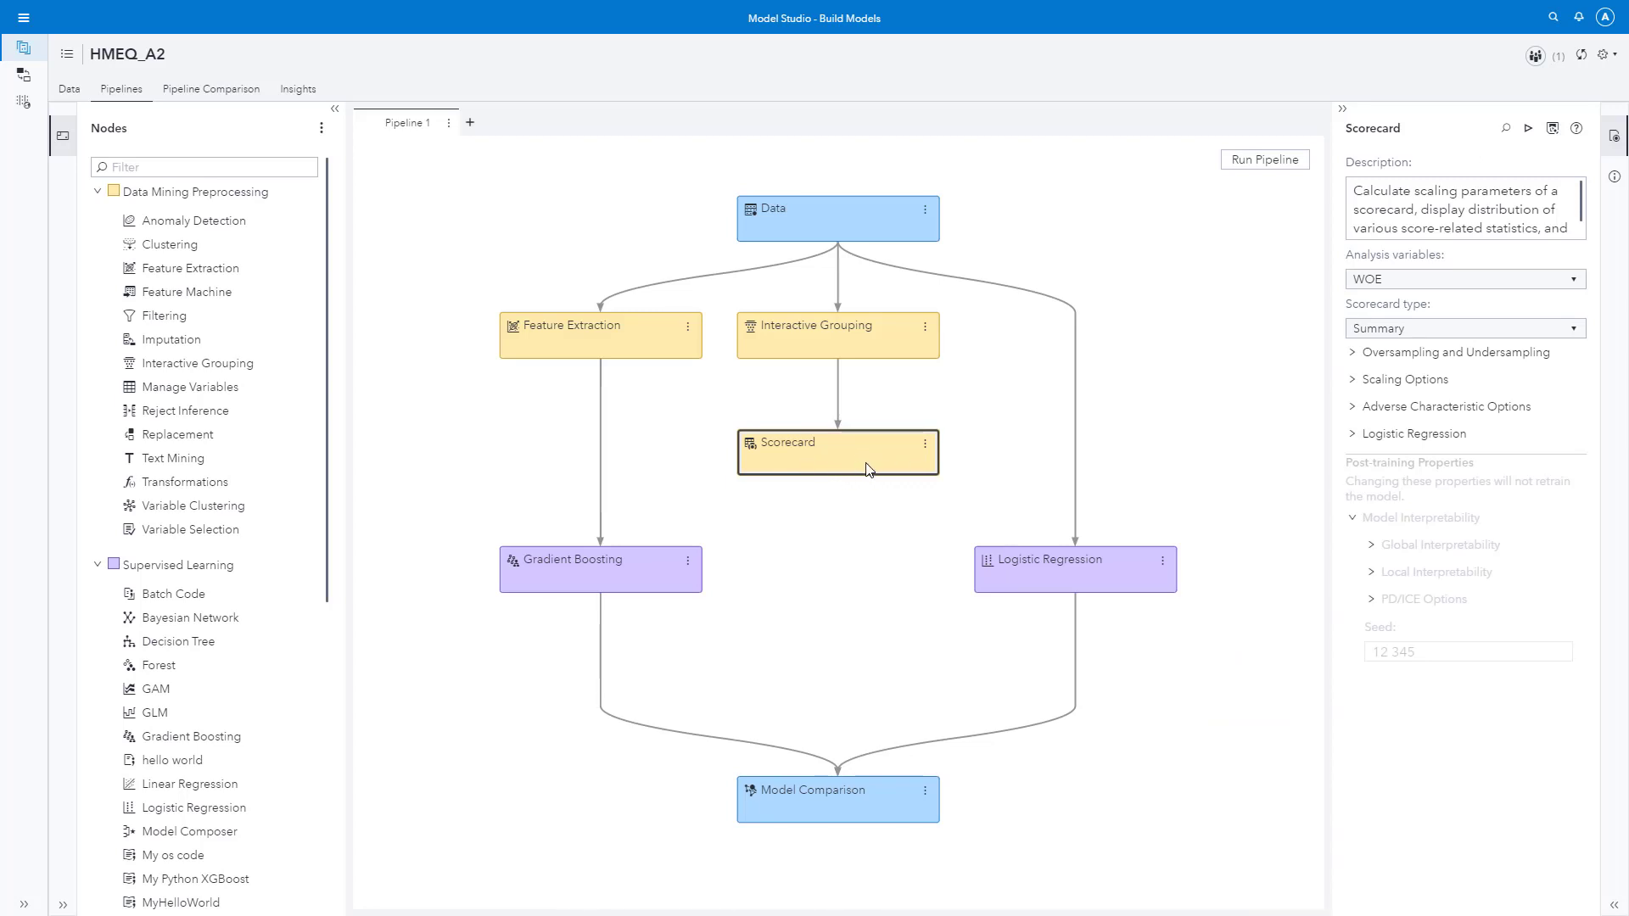
- Move the Scorecard node to the Supervised Learning group and run the pipeline
mouse_move(826, 464)
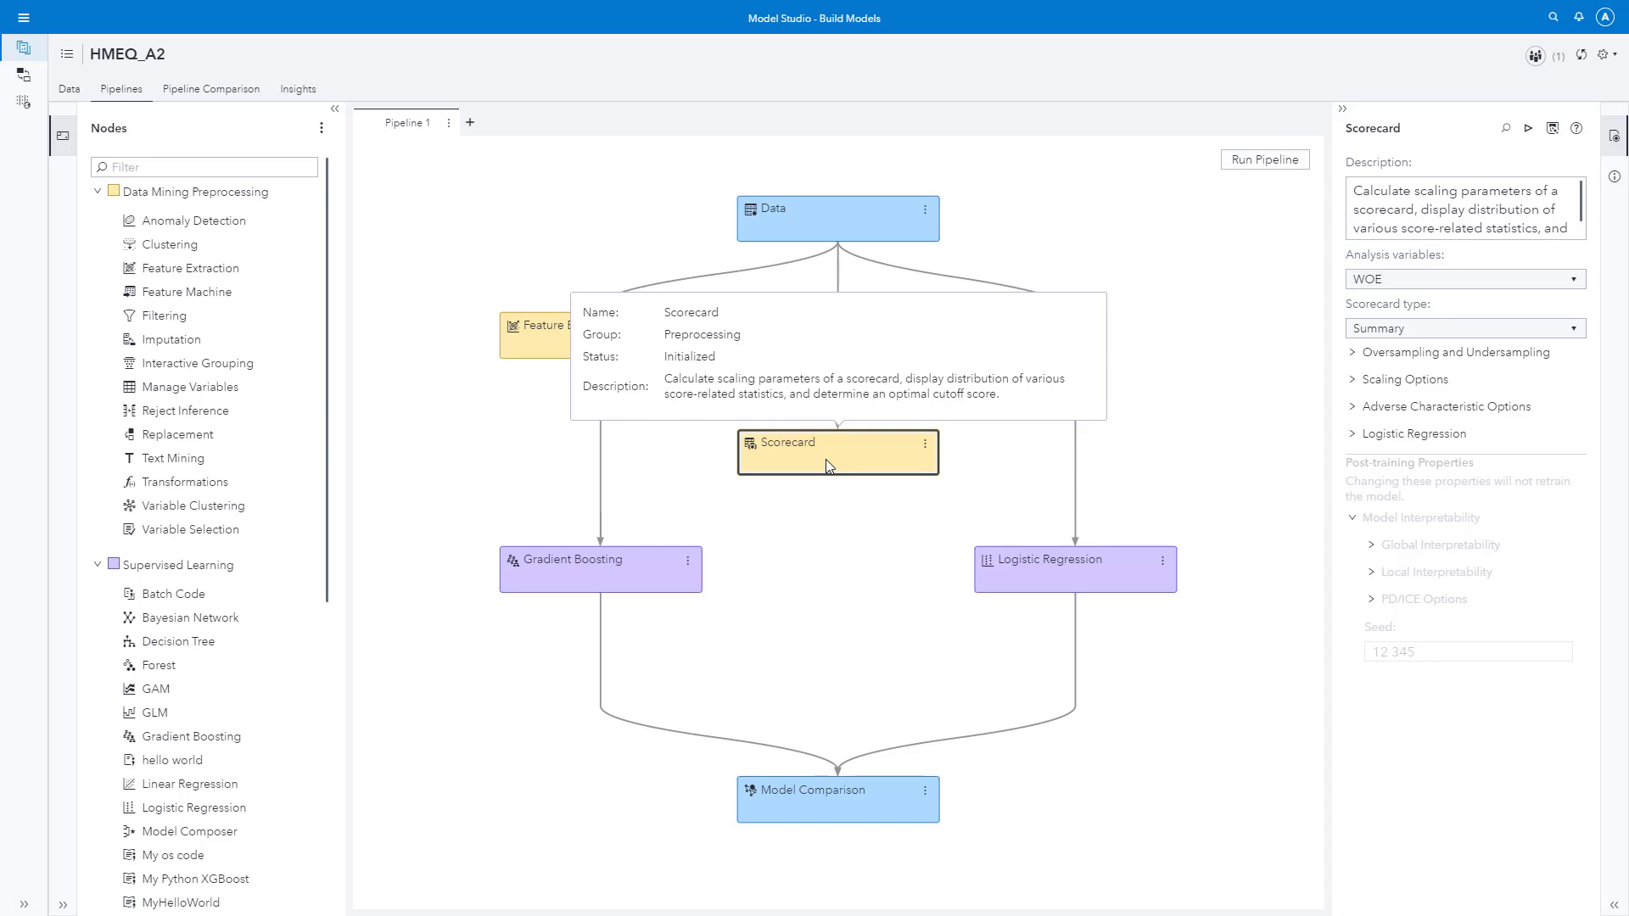
right_click(827, 462)
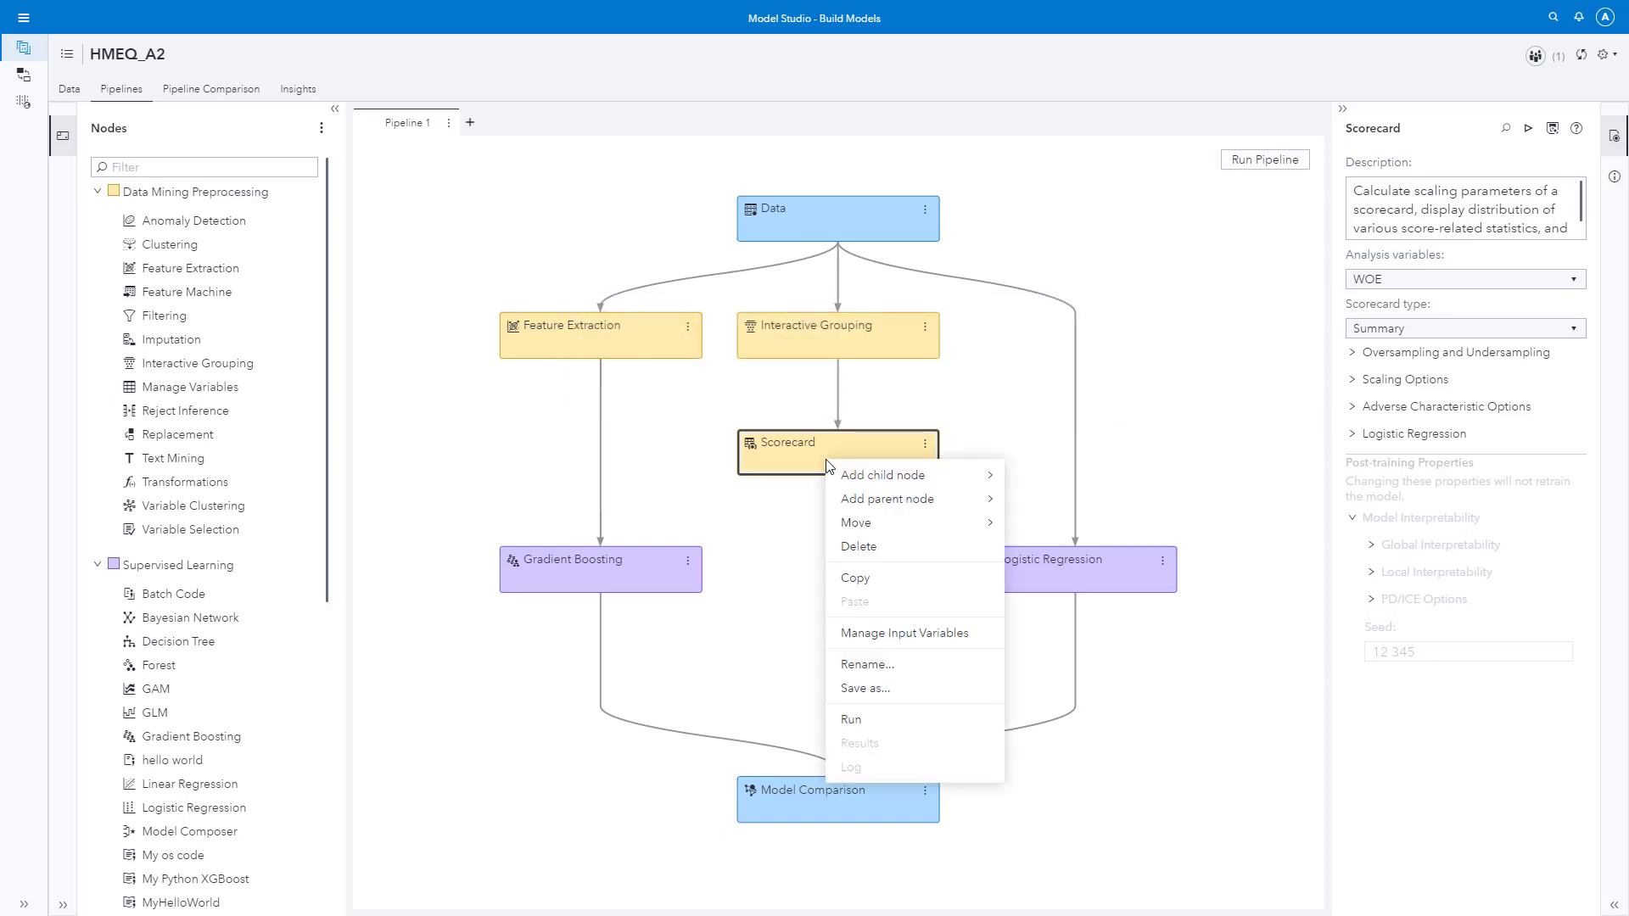
mouse_move(932, 525)
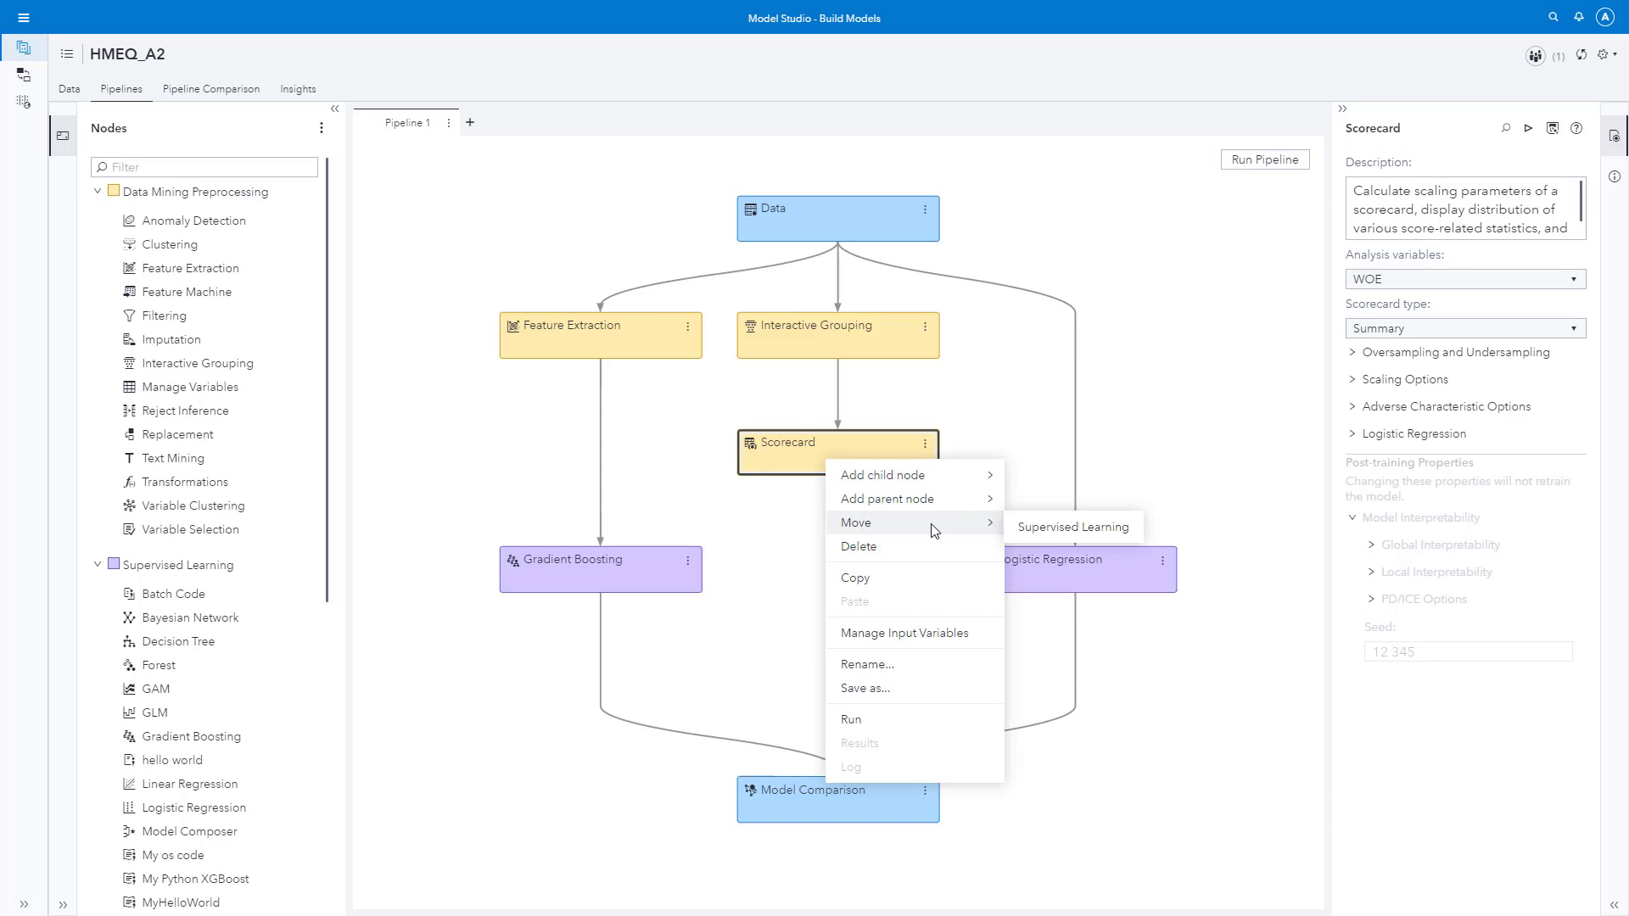
left_click(1075, 528)
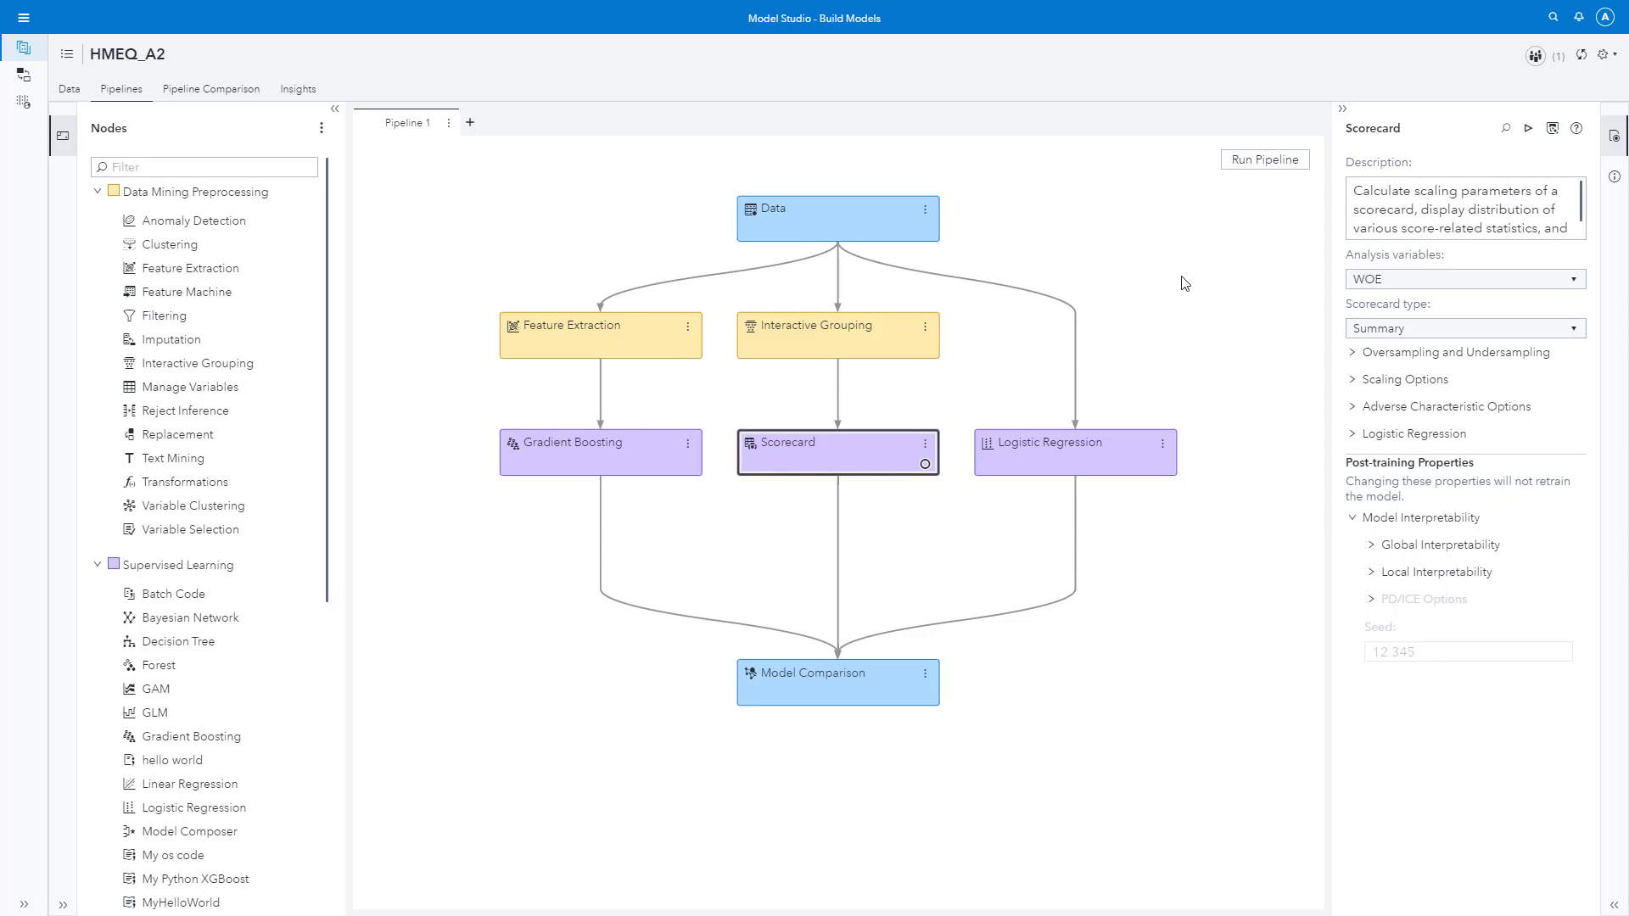
left_click(1262, 161)
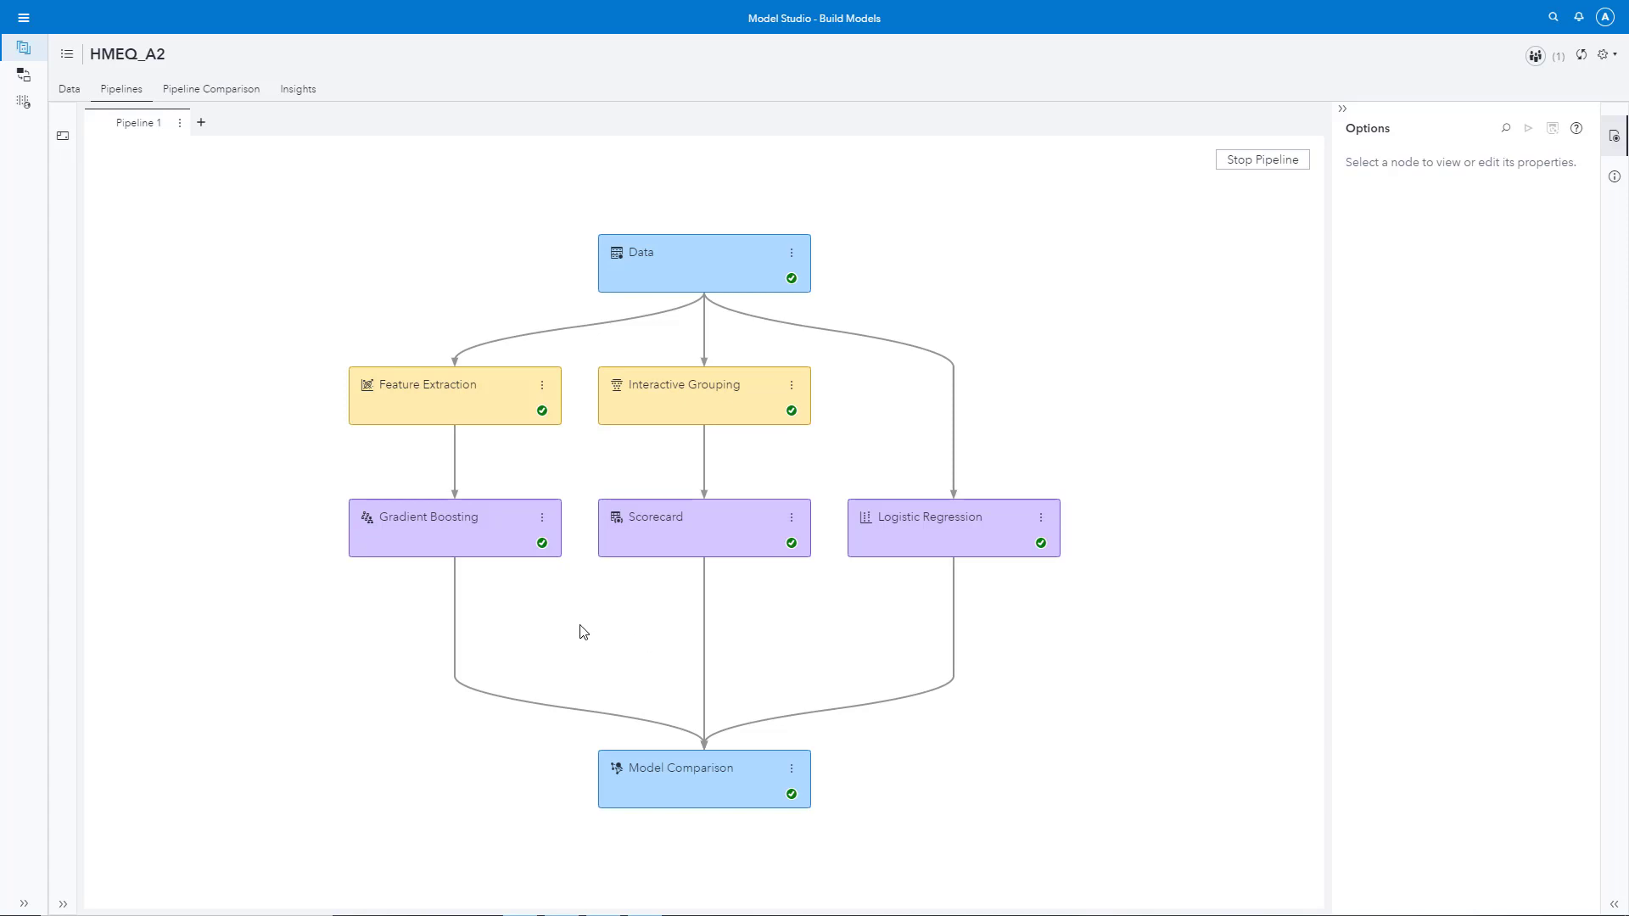
- Review the Model Comparison node's results, including its assessment lift and ROC reports, and close them
left_click(679, 771)
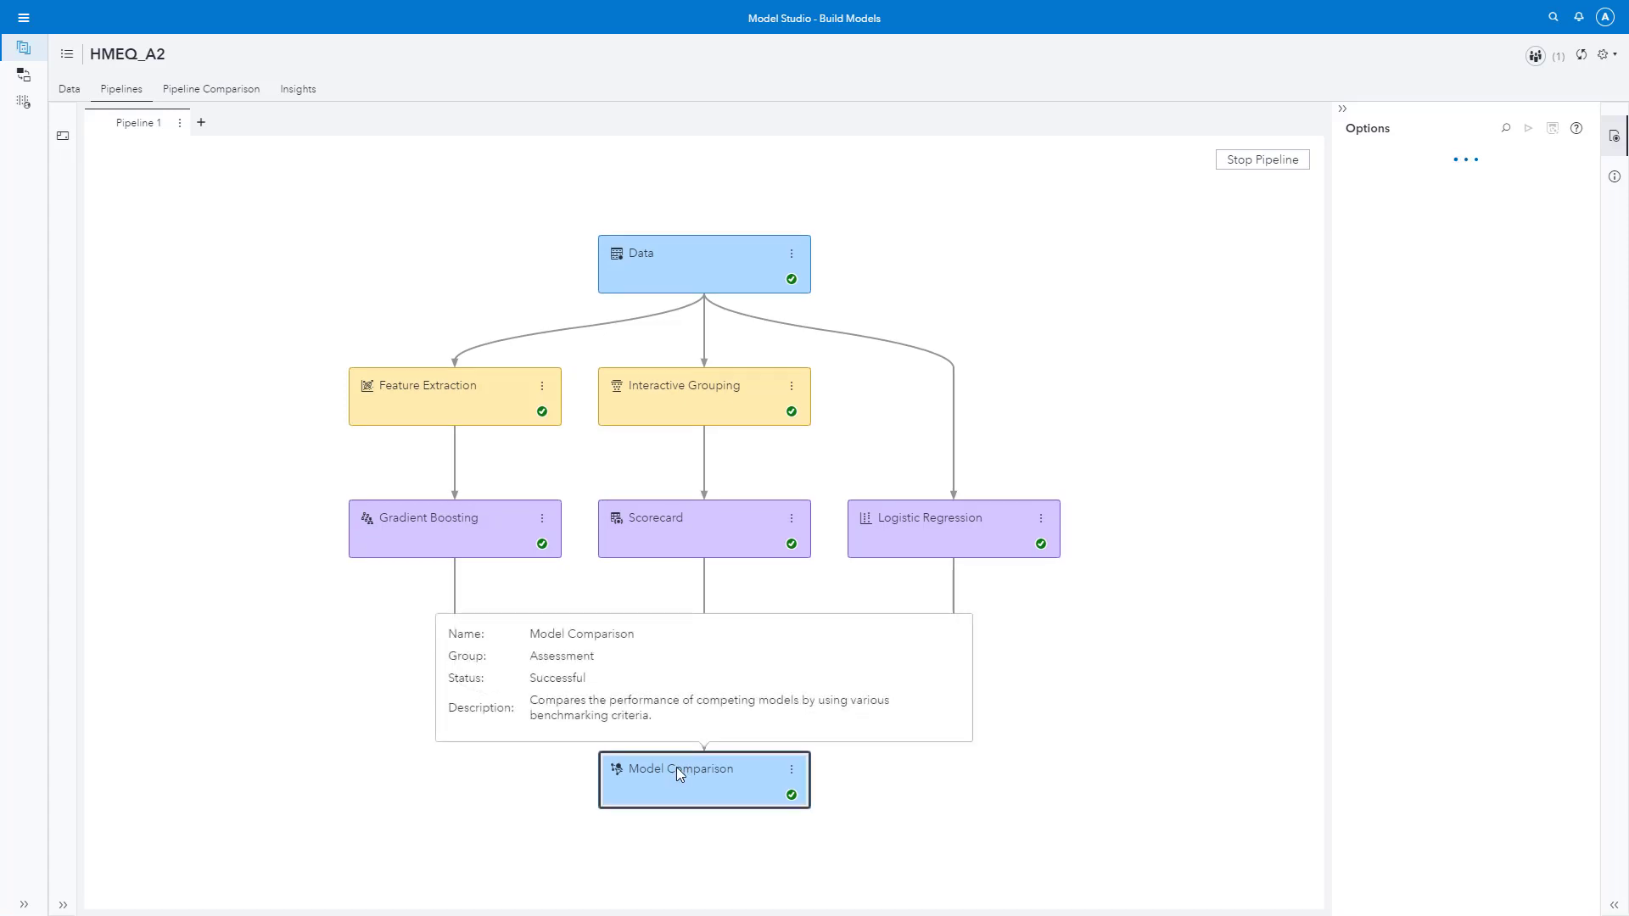
right_click(677, 769)
left_click(711, 864)
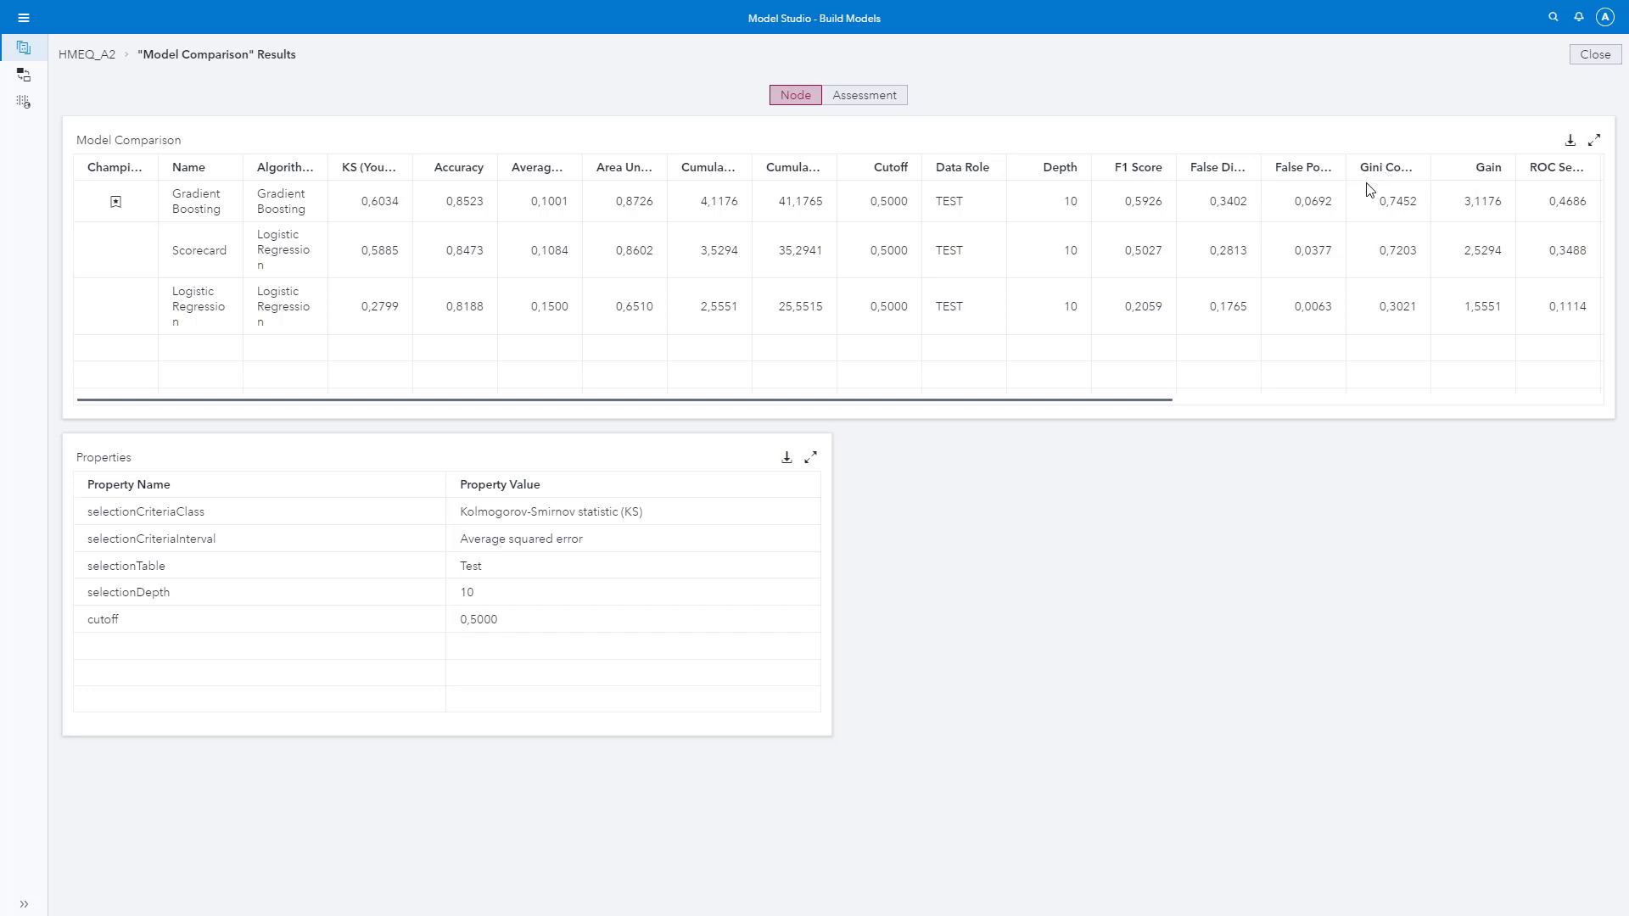
left_click(854, 105)
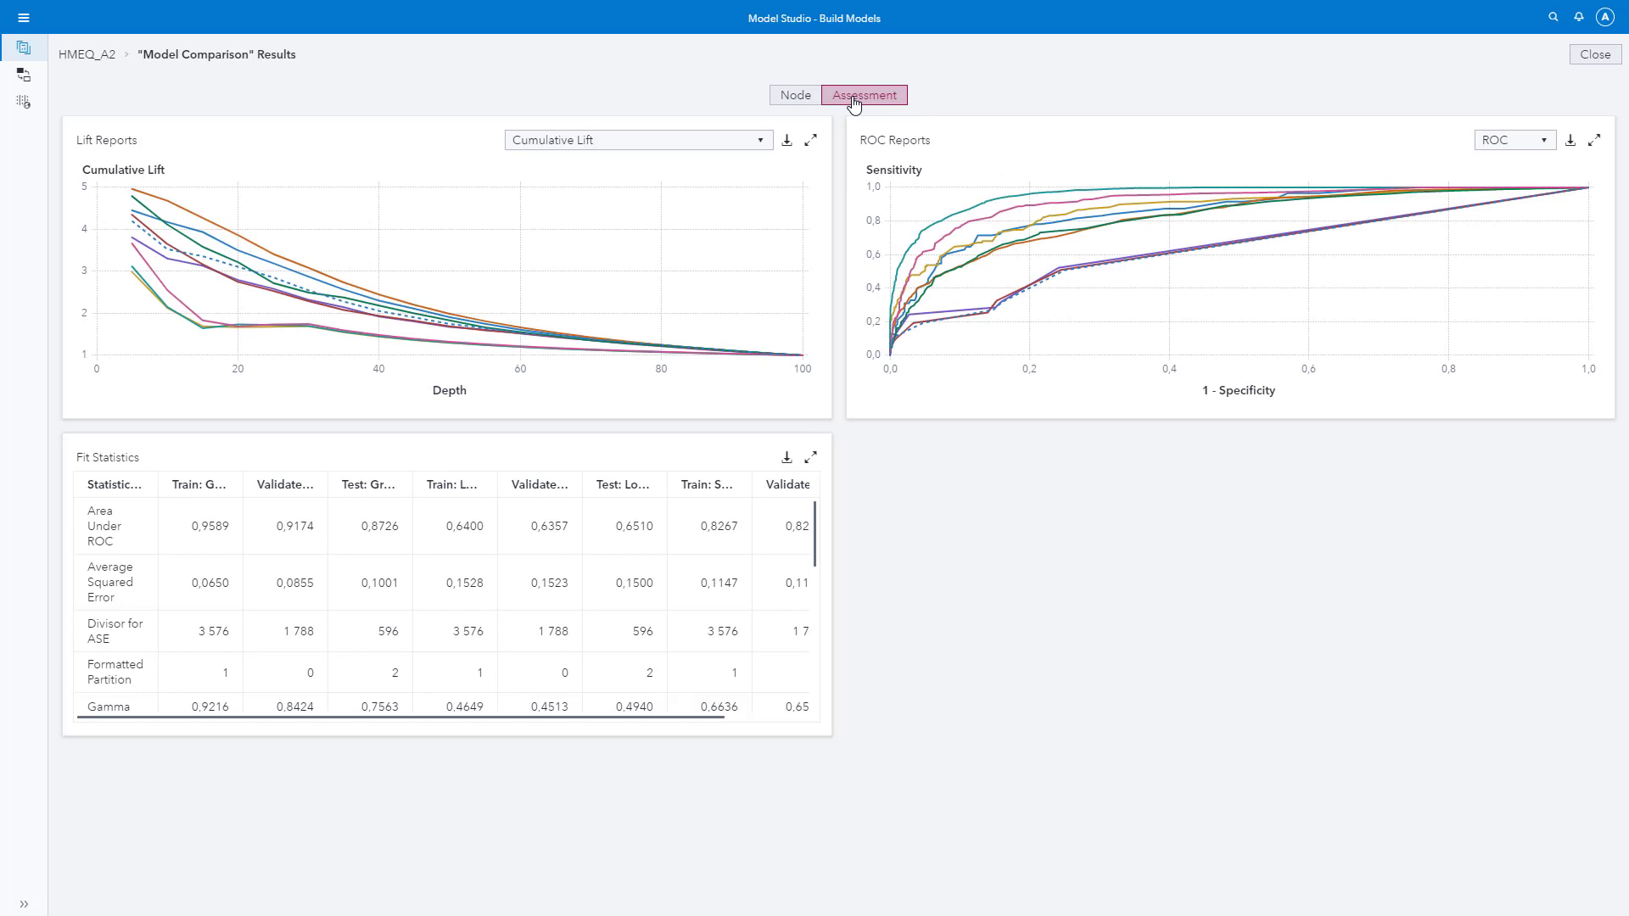
left_click(1595, 55)
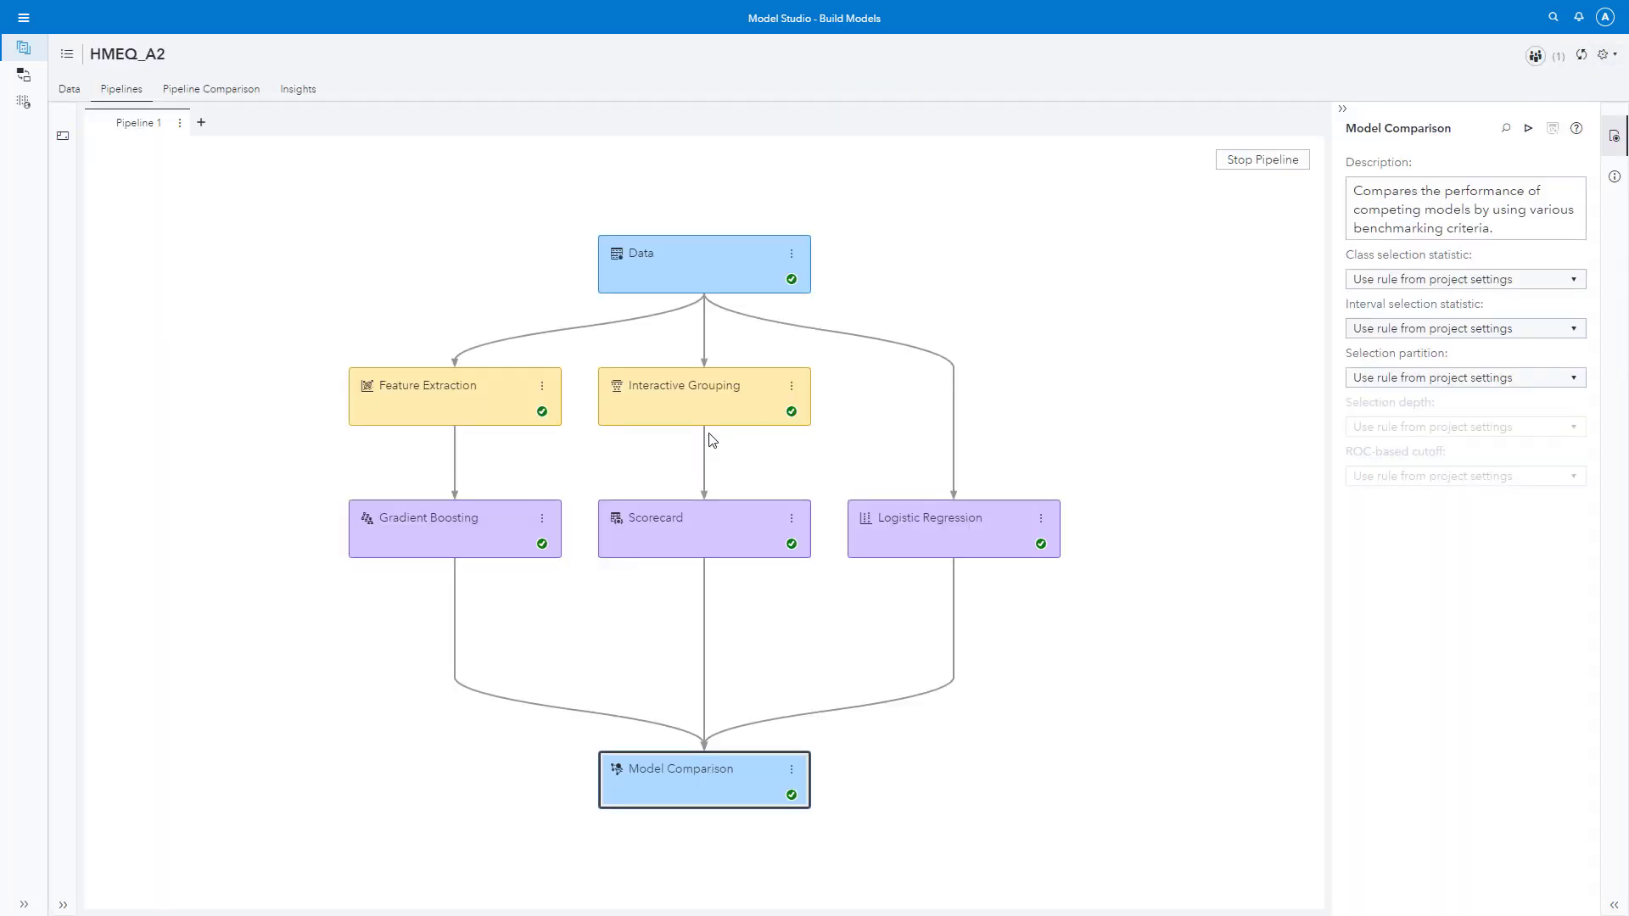
- Open the Gradient Boosting node's results and examine the error plot, variable importance and autotune tables
left_click(489, 522)
right_click(488, 523)
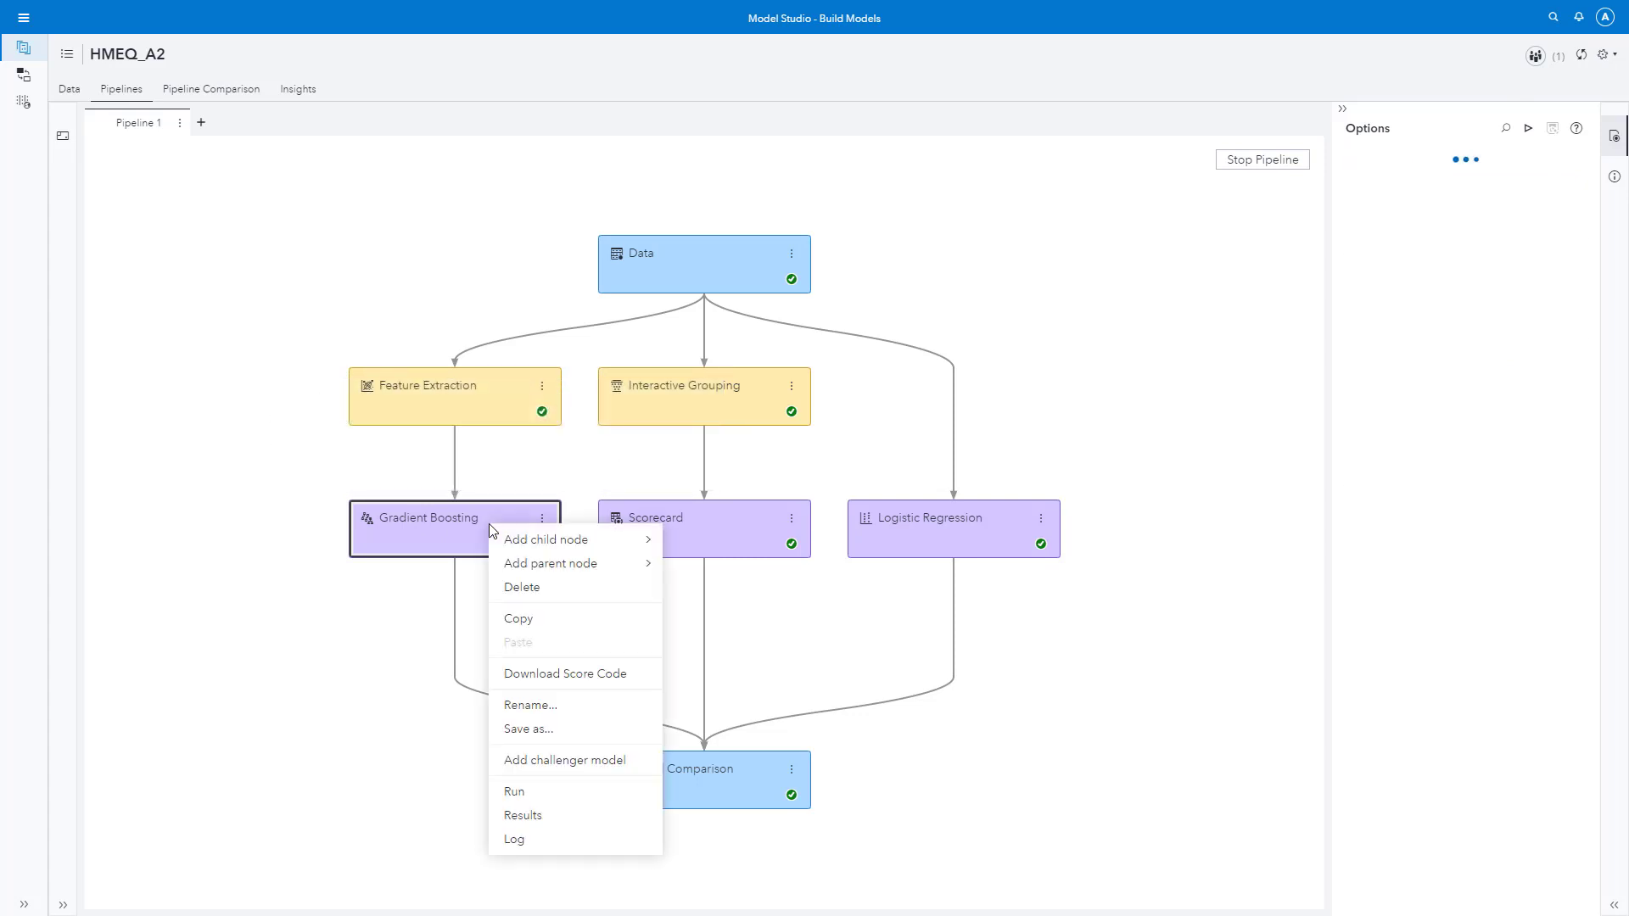
left_click(523, 817)
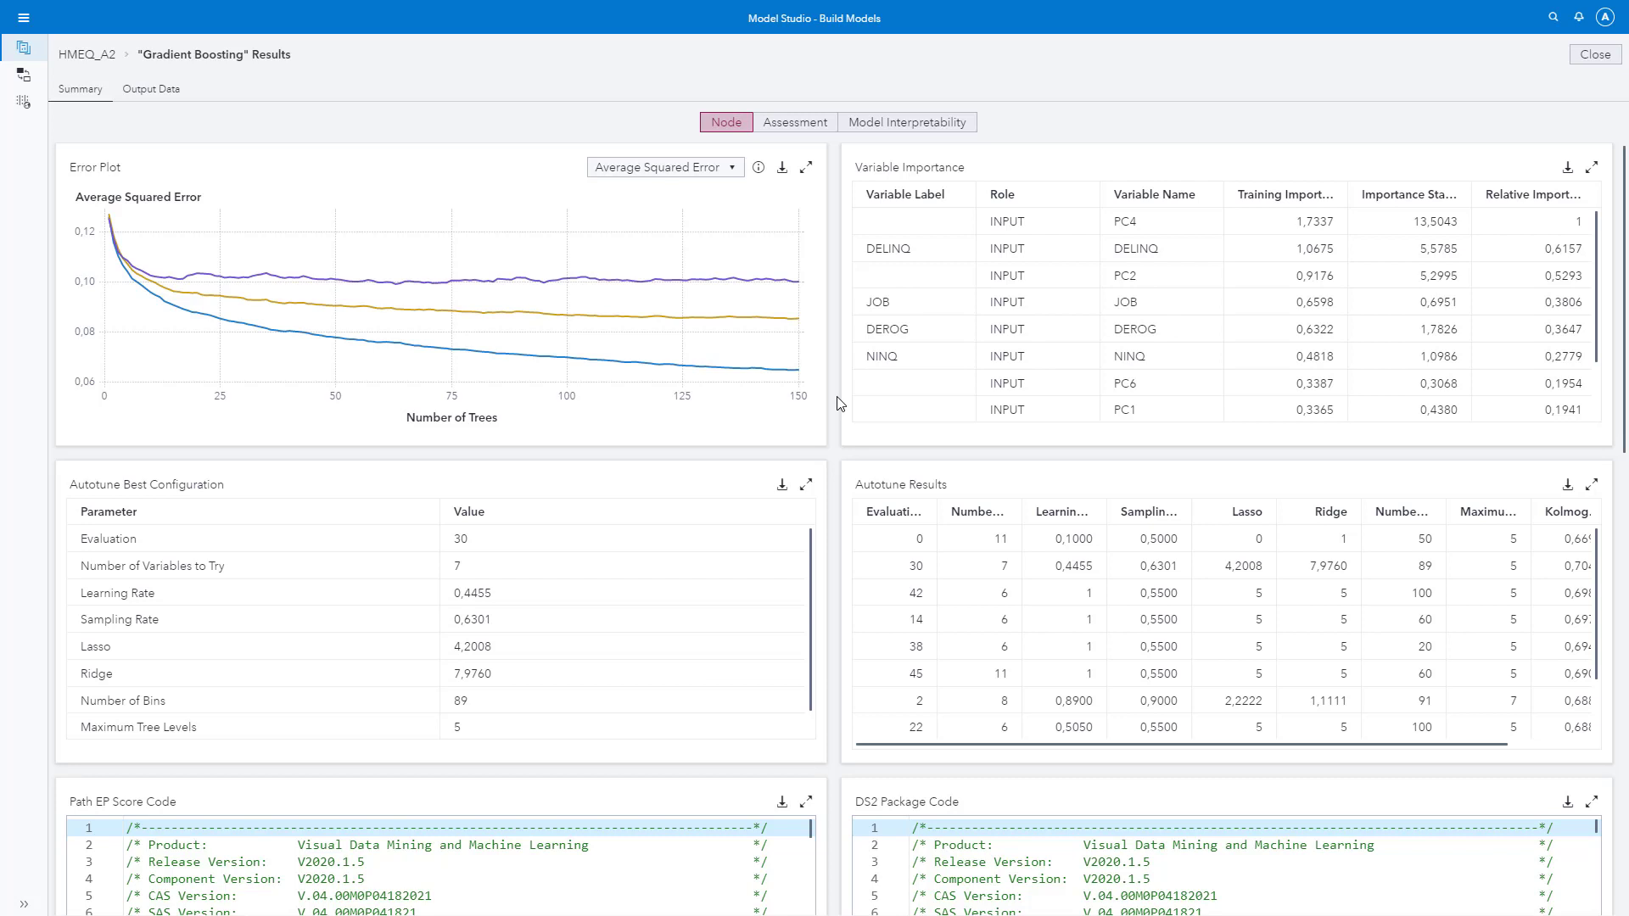
scroll(840, 403, "down", 6)
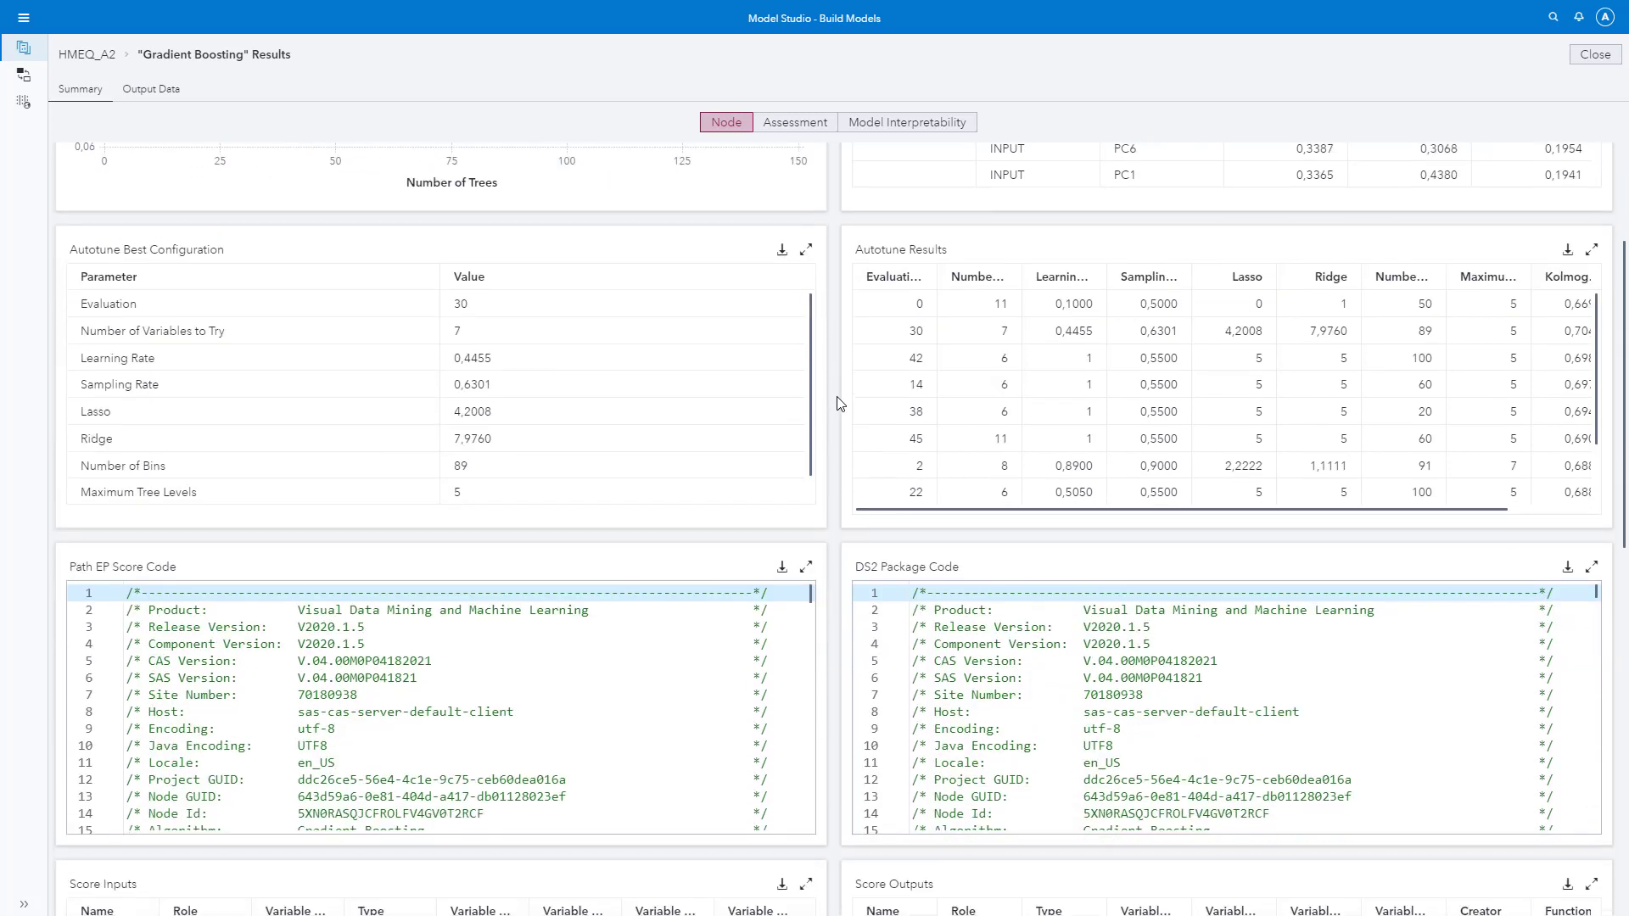
scroll(840, 403, "up", 6)
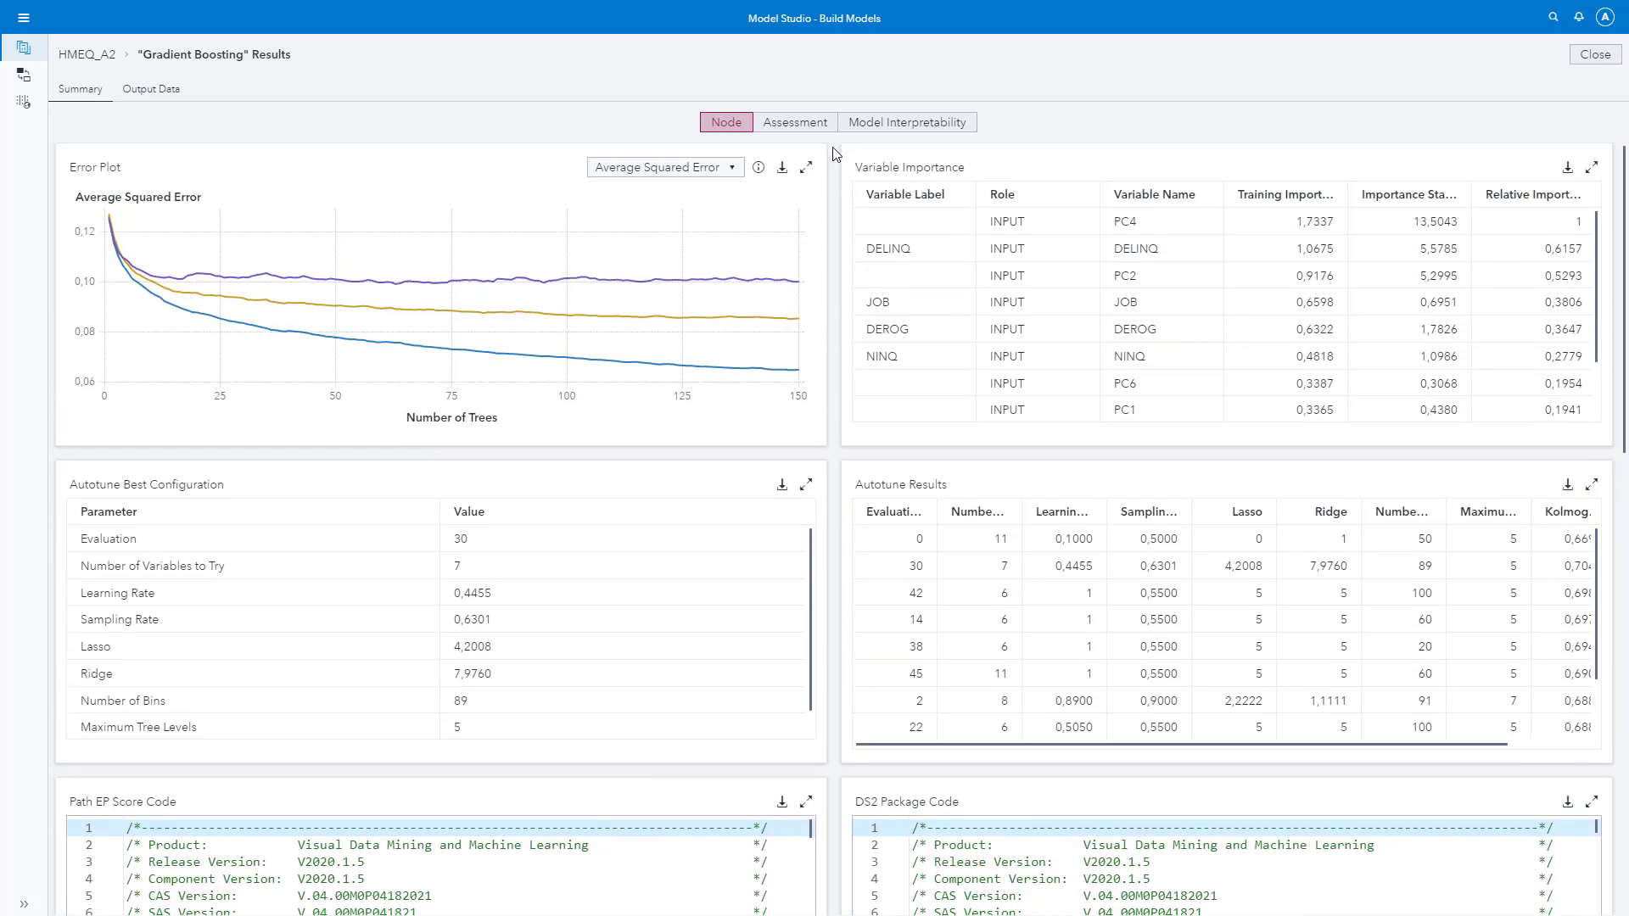
- Examine the Gradient Boosting model interpretability results: variable importance, PD and ICE plots, LIME explanations and HyperSHAP values
left_click(895, 127)
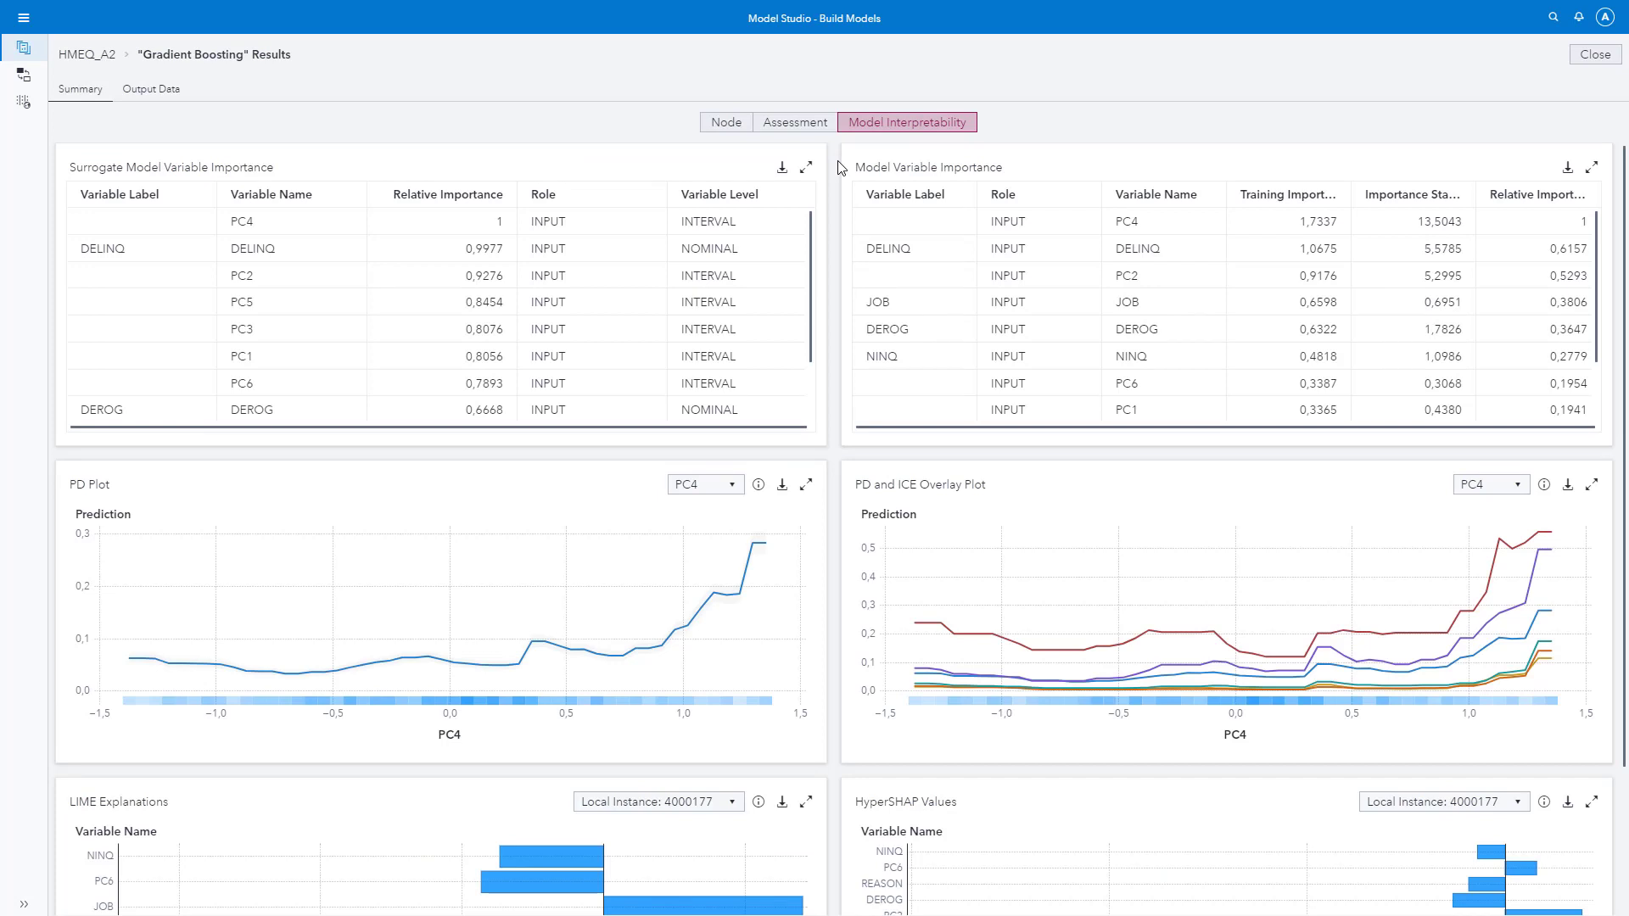
scroll(842, 168, "down", 1)
scroll(840, 167, "down", 1)
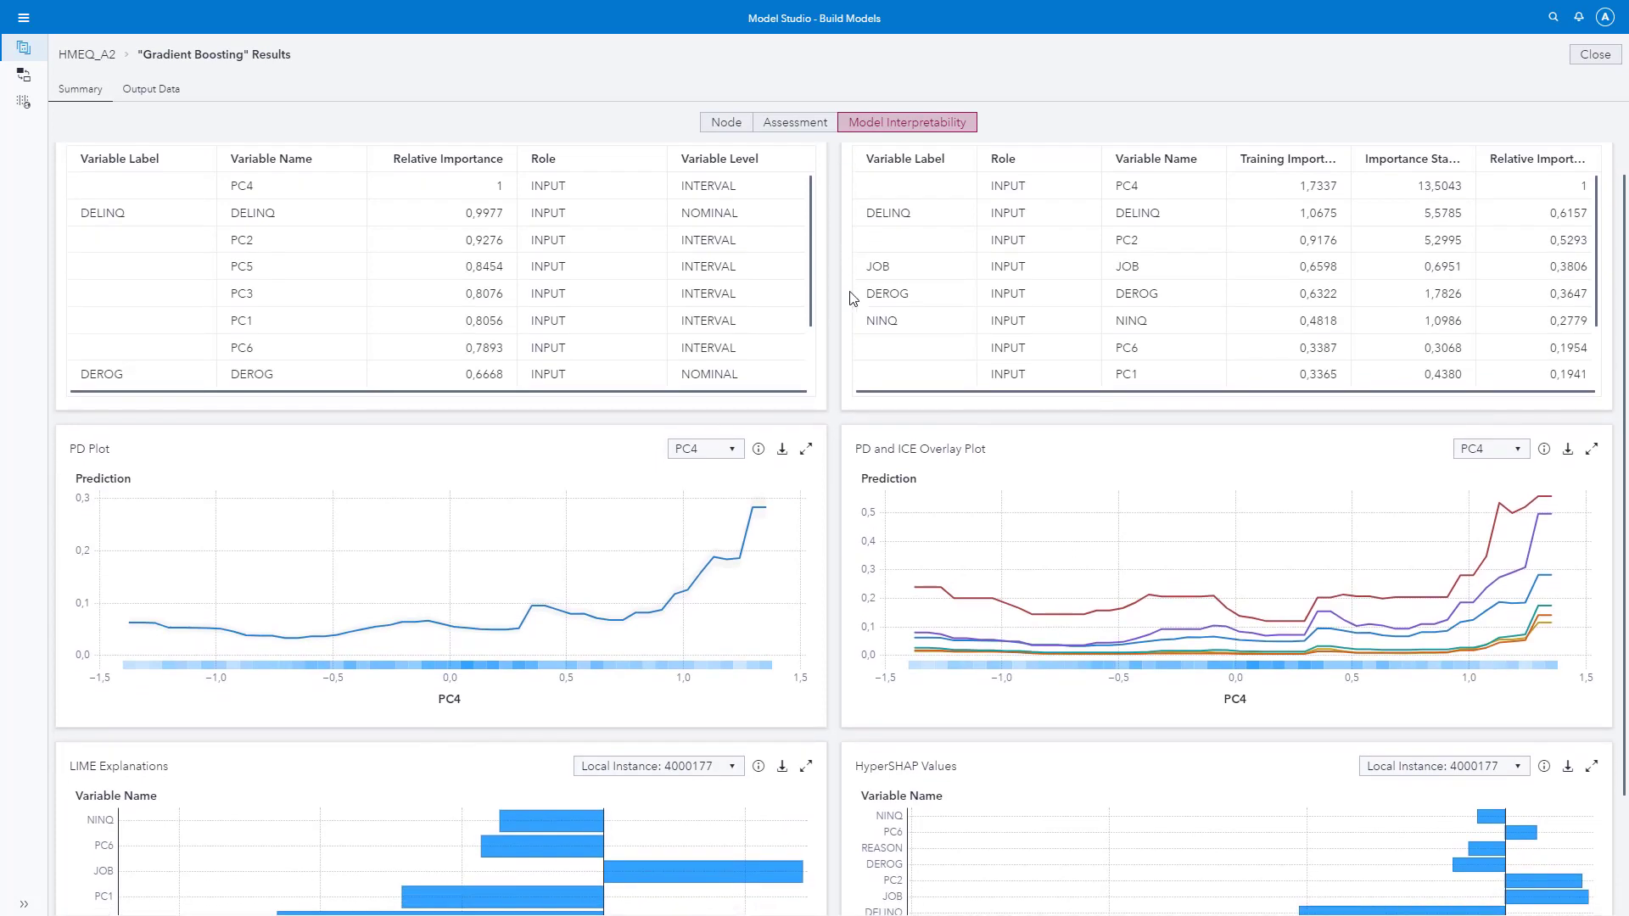
scroll(849, 300, "up", 1)
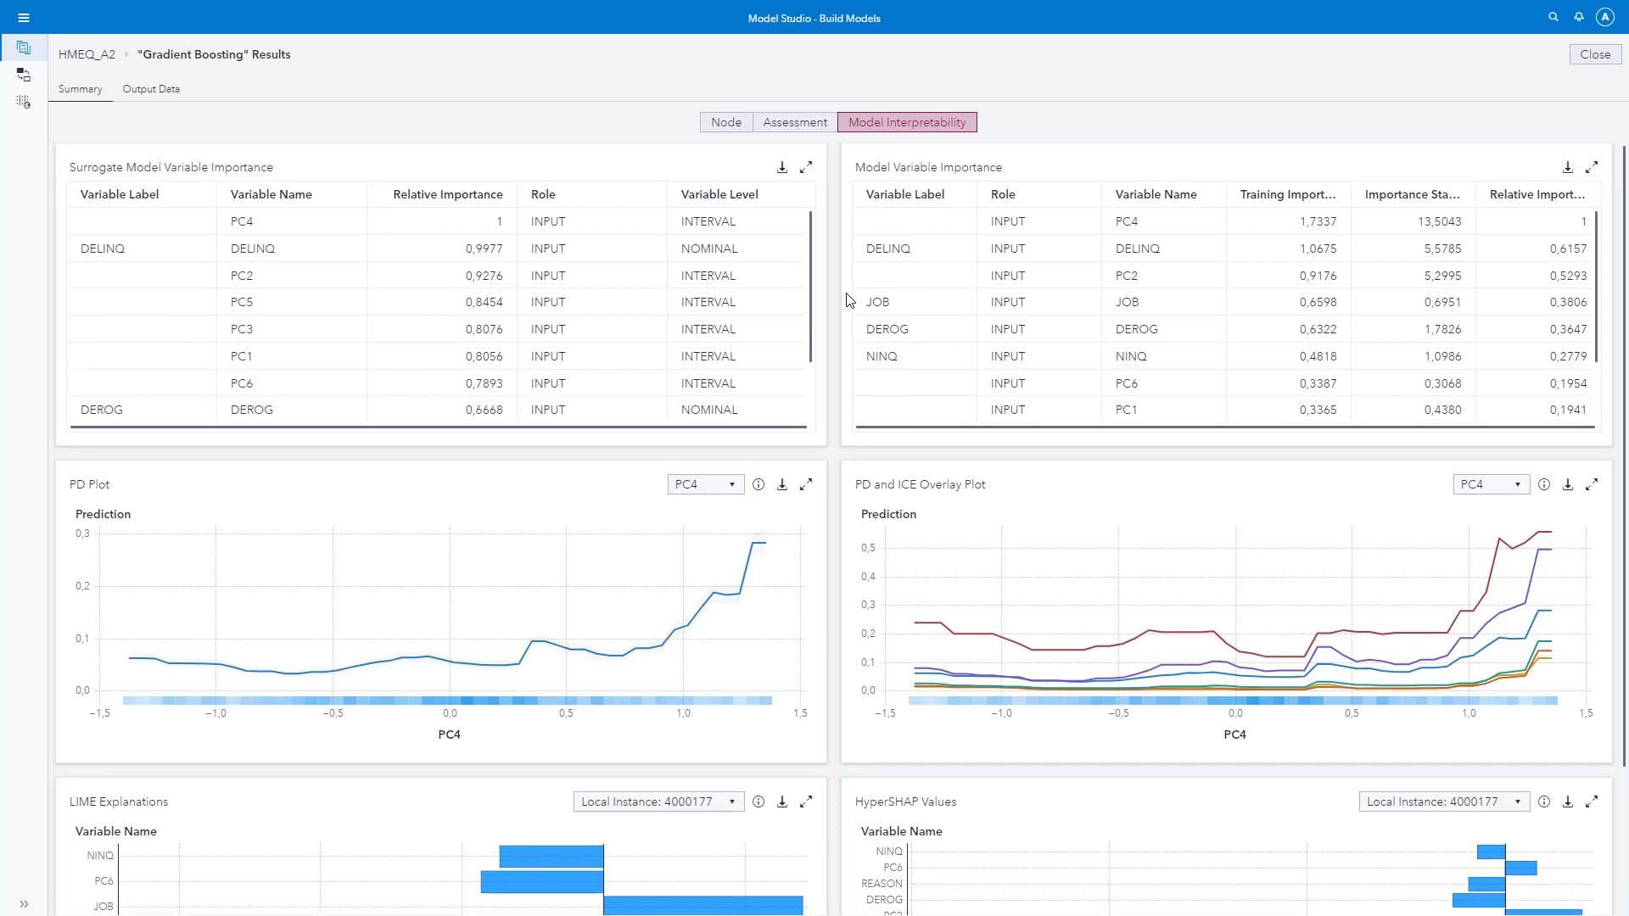
scroll(850, 300, "down", 1)
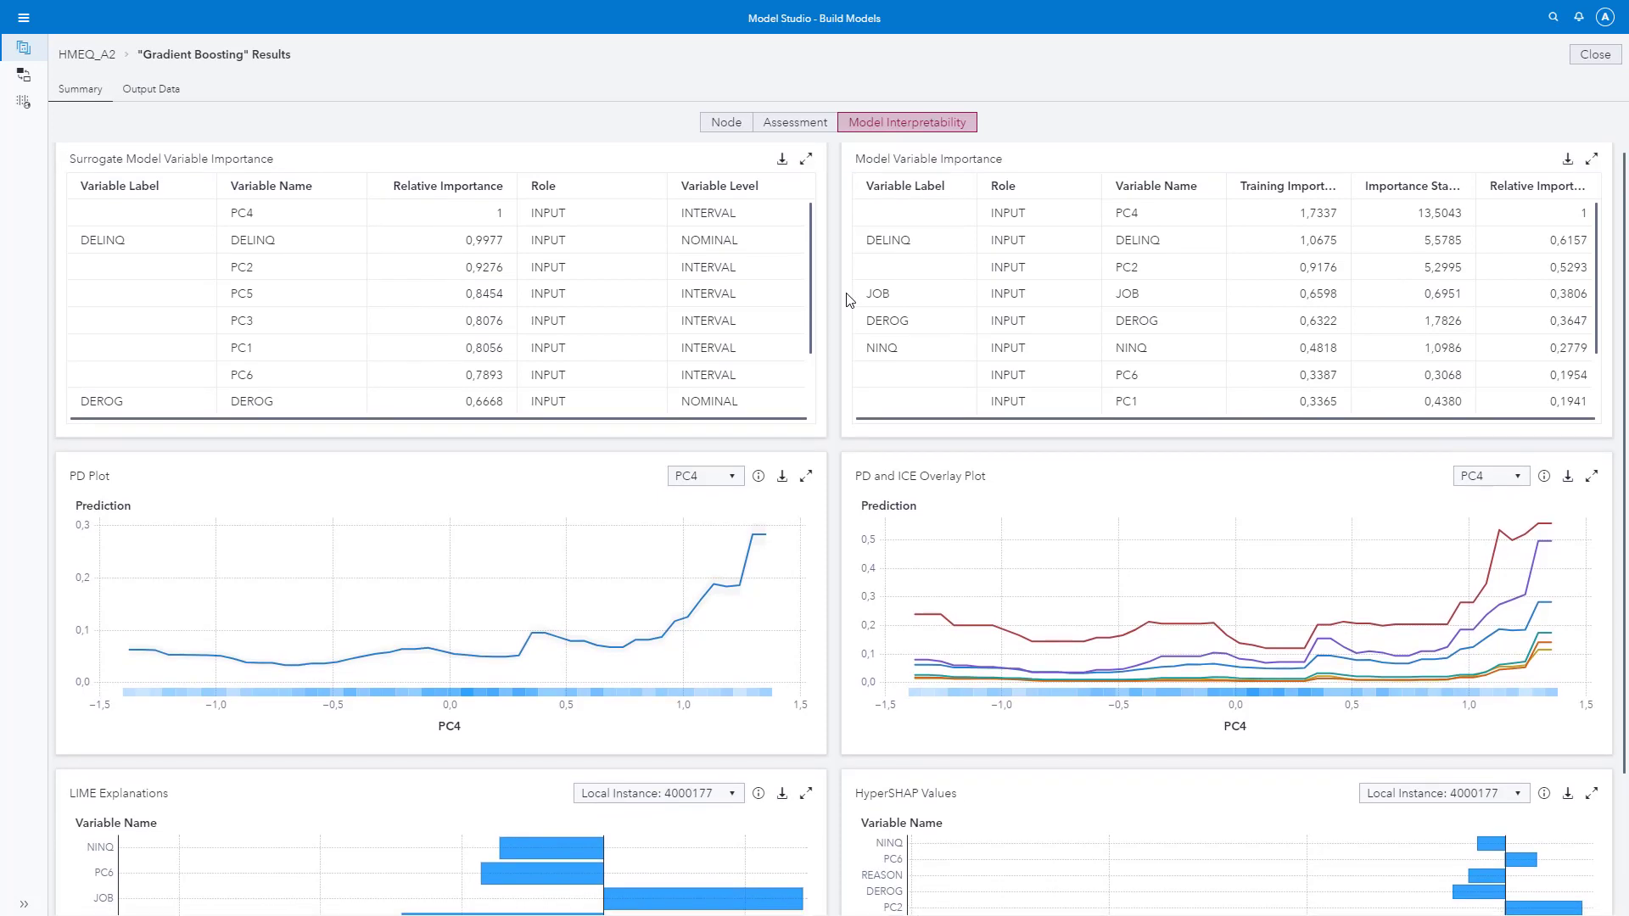
scroll(849, 301, "down", 3)
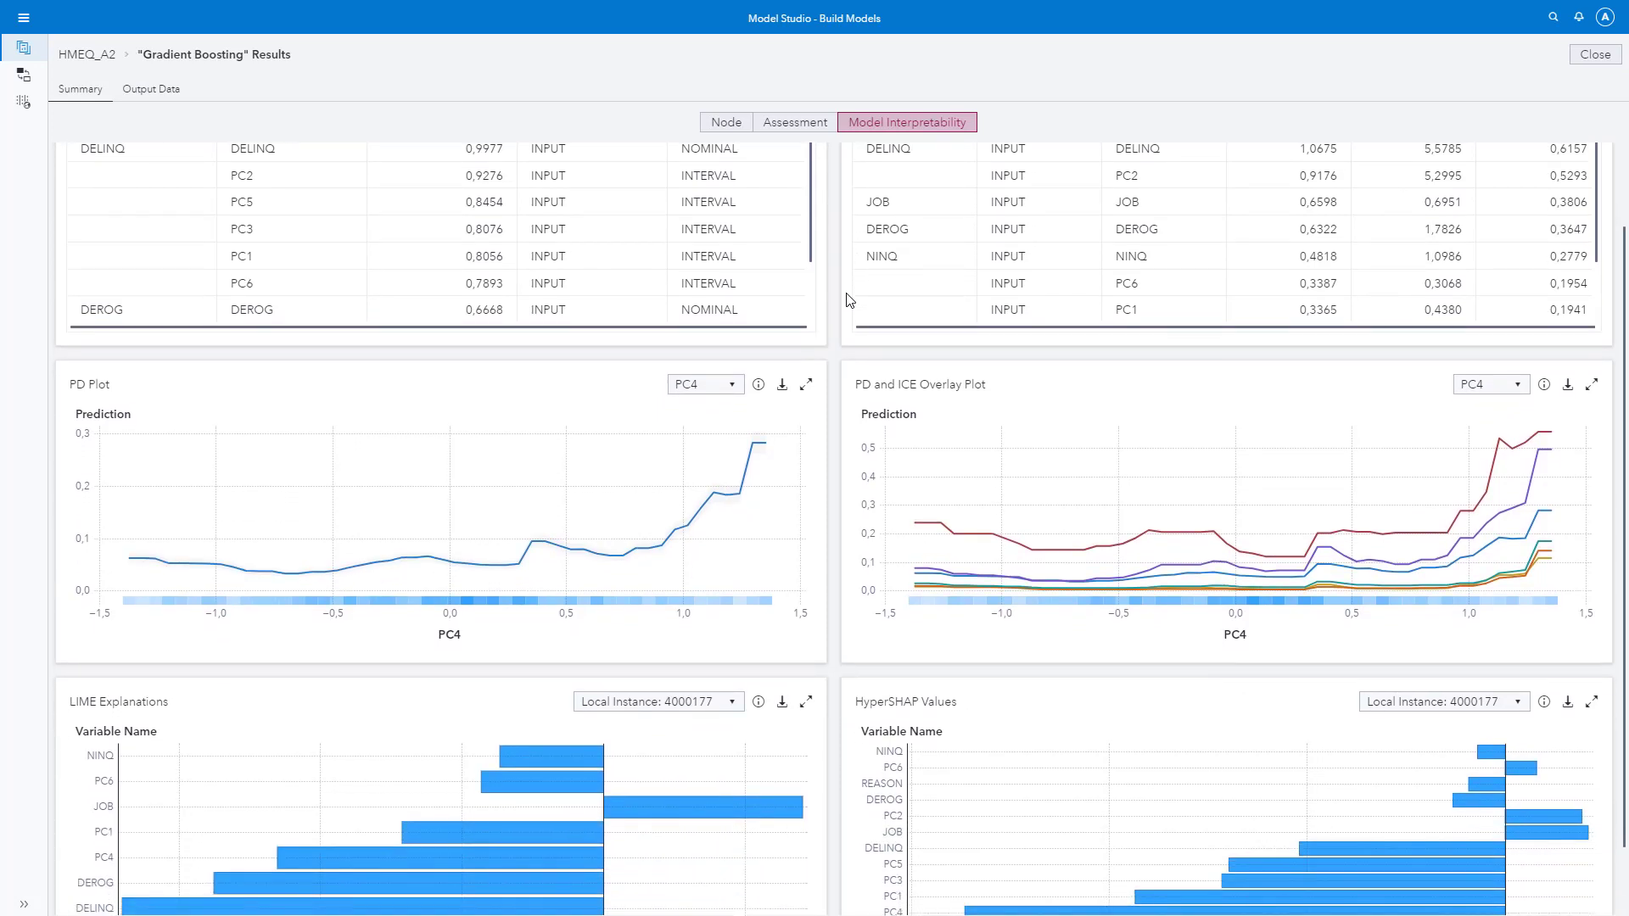
scroll(849, 300, "down", 2)
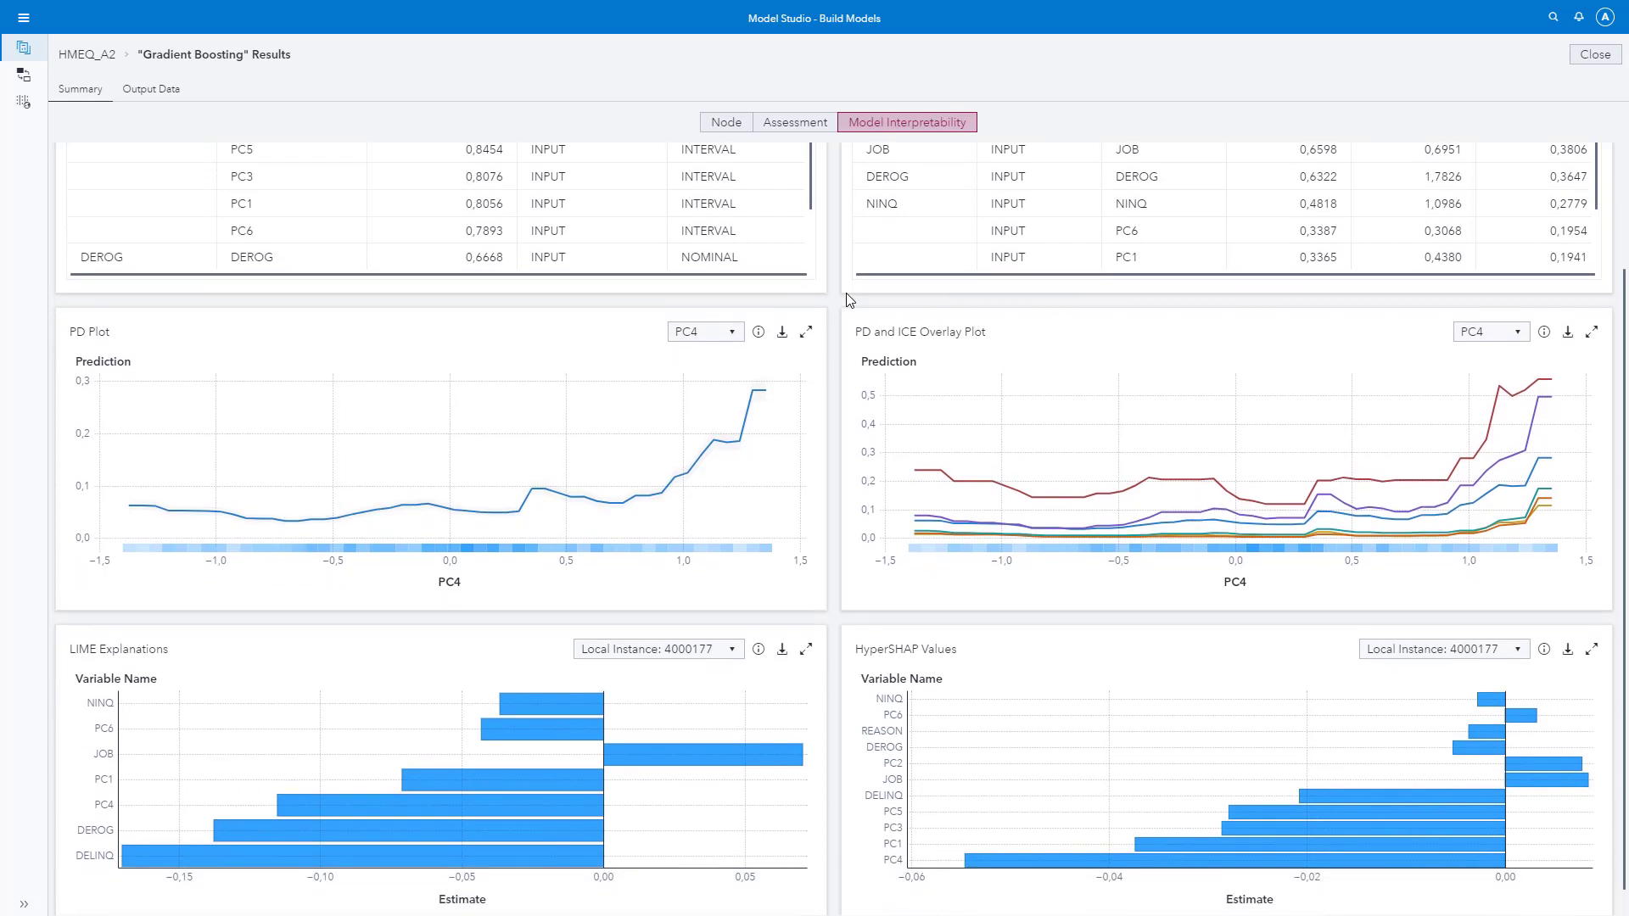
scroll(849, 300, "down", 1)
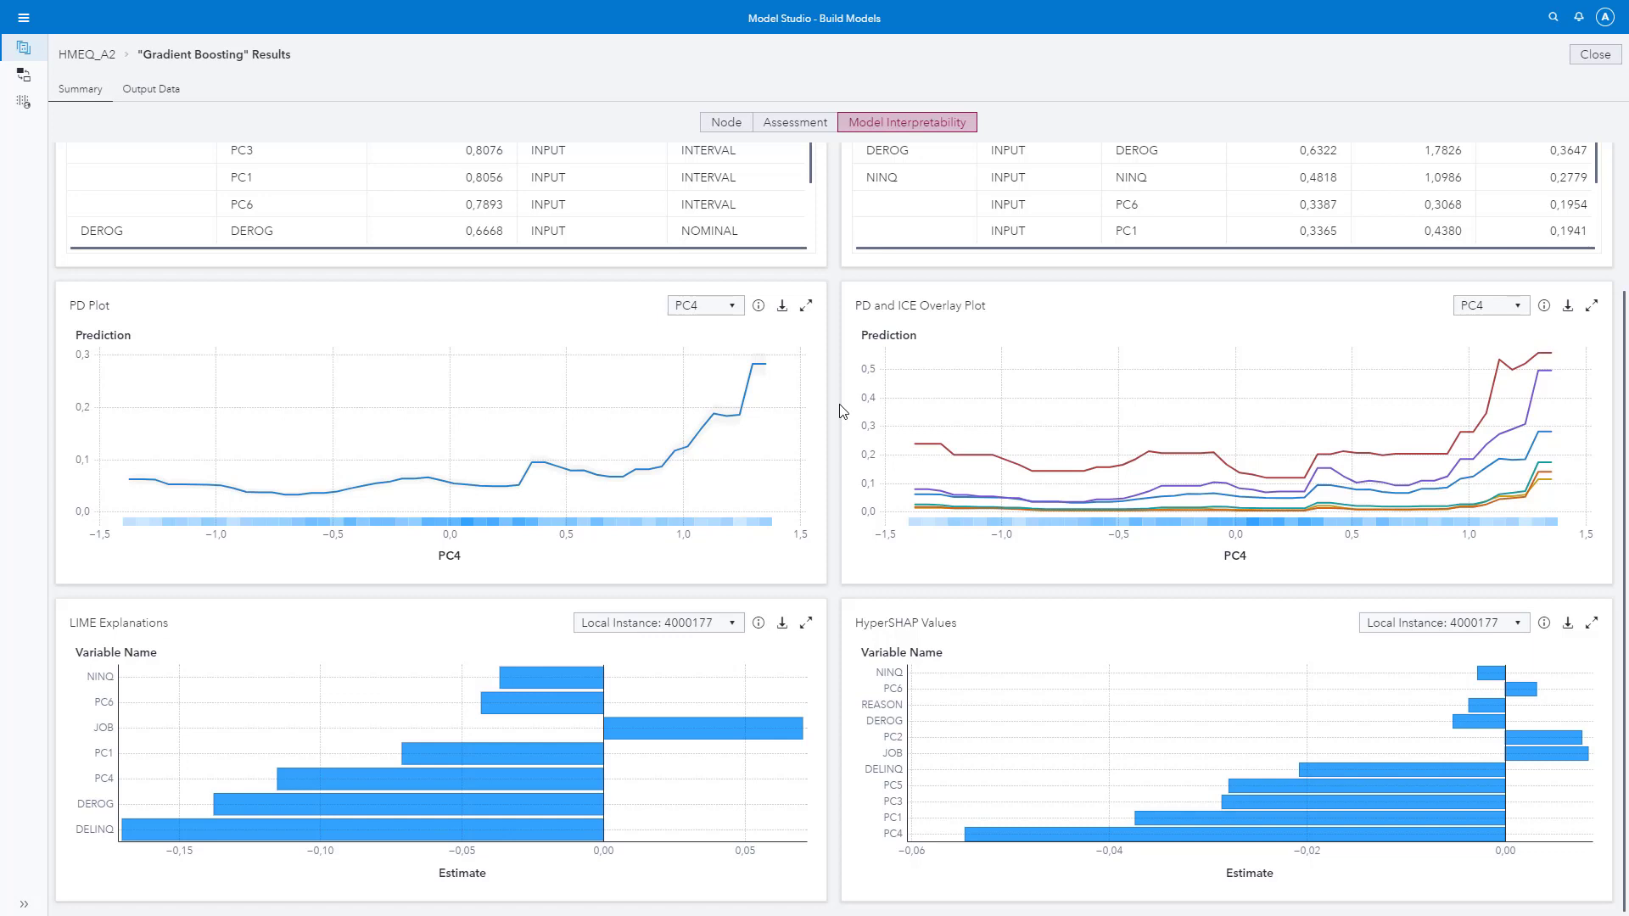
- Show the PD plot for the JOB variable, inspect the Self category's prediction and close the Gradient Boosting results
left_click(731, 312)
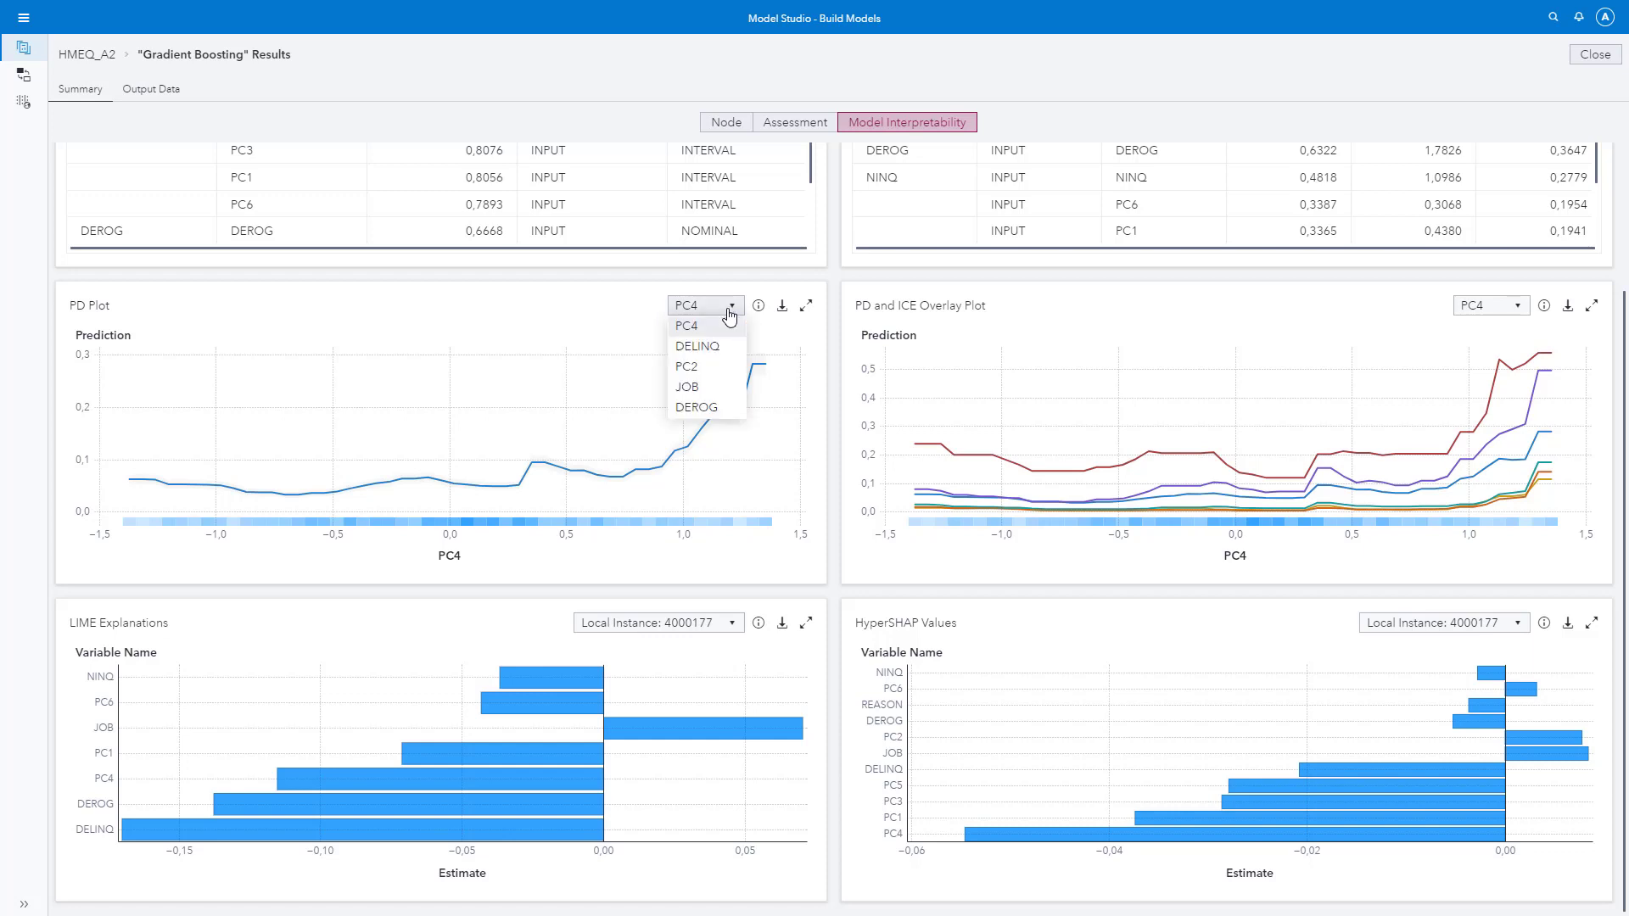
left_click(702, 388)
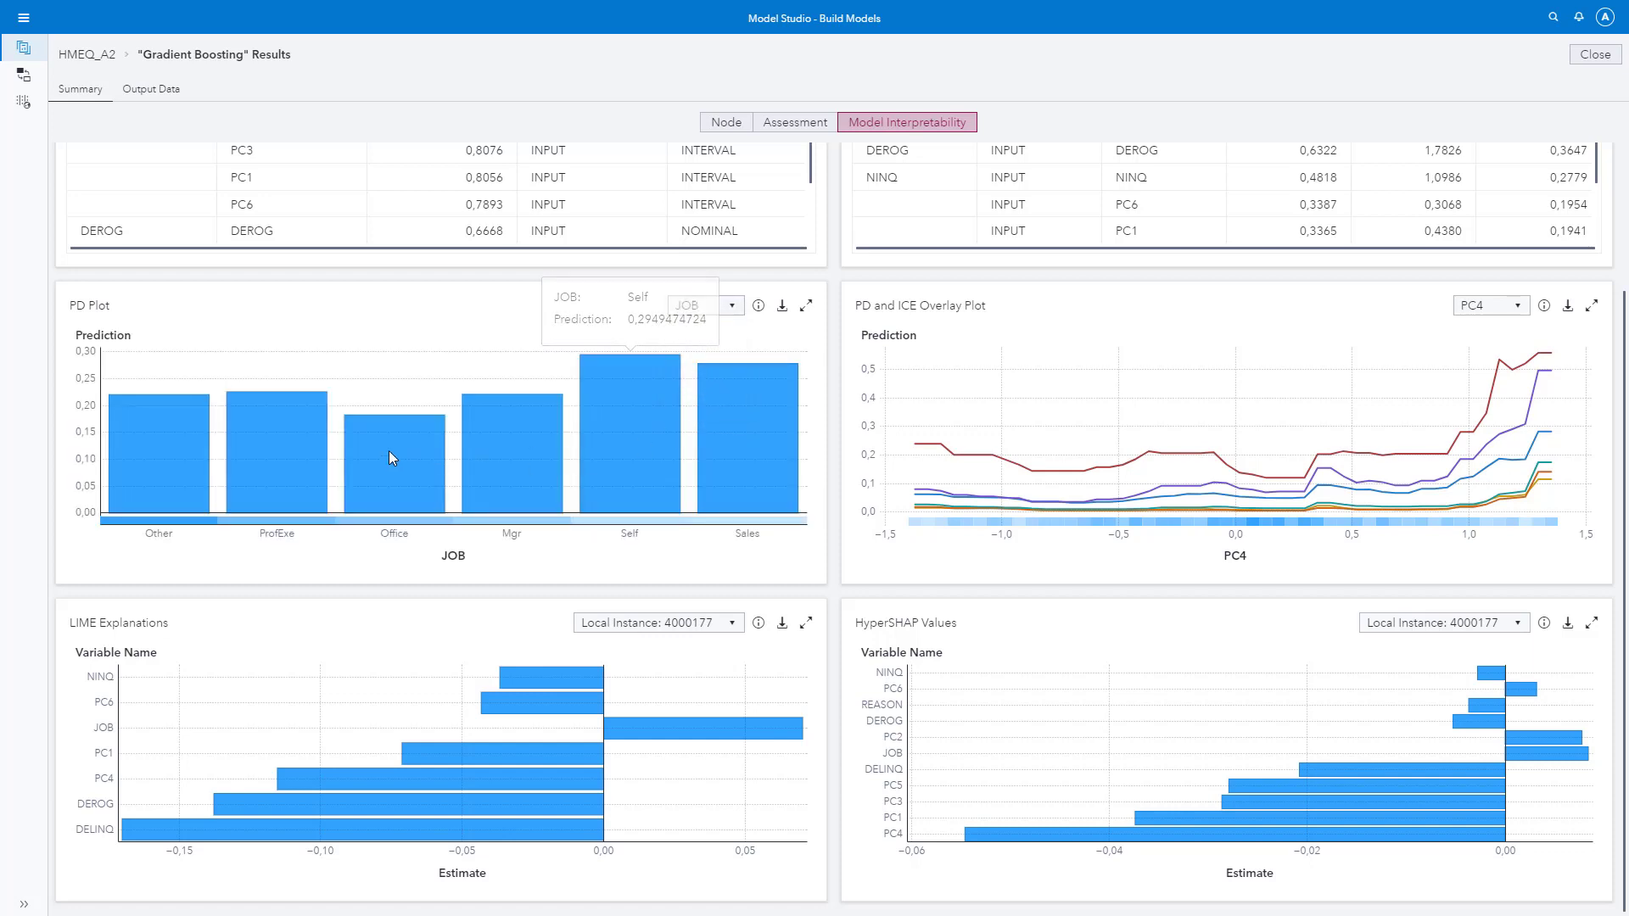
mouse_move(644, 432)
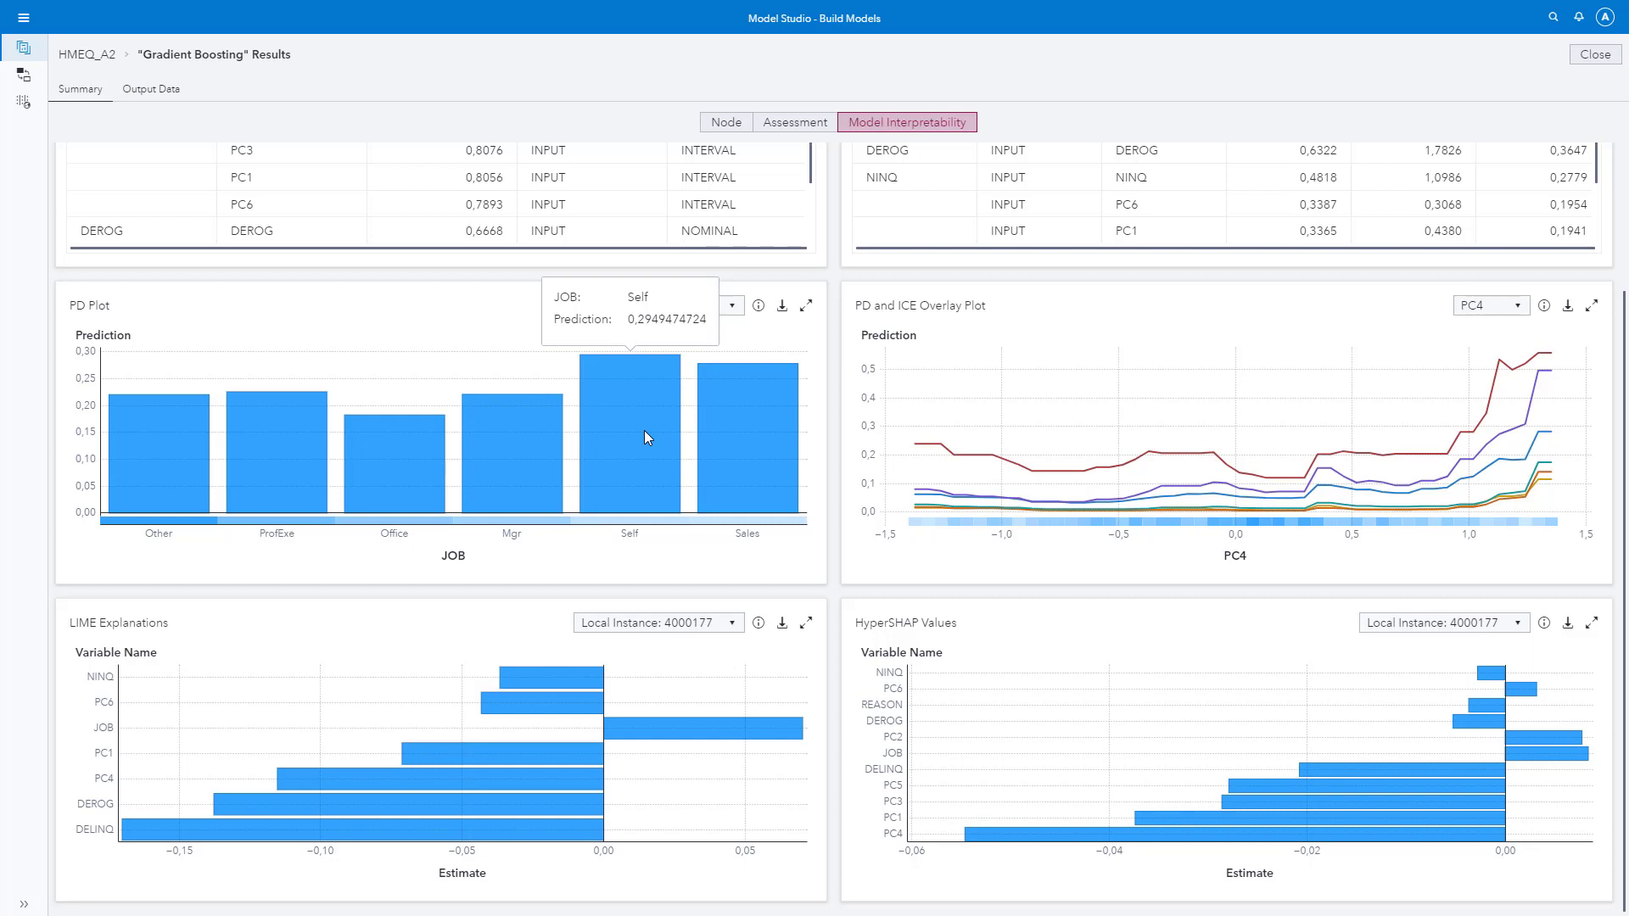
left_click(1594, 56)
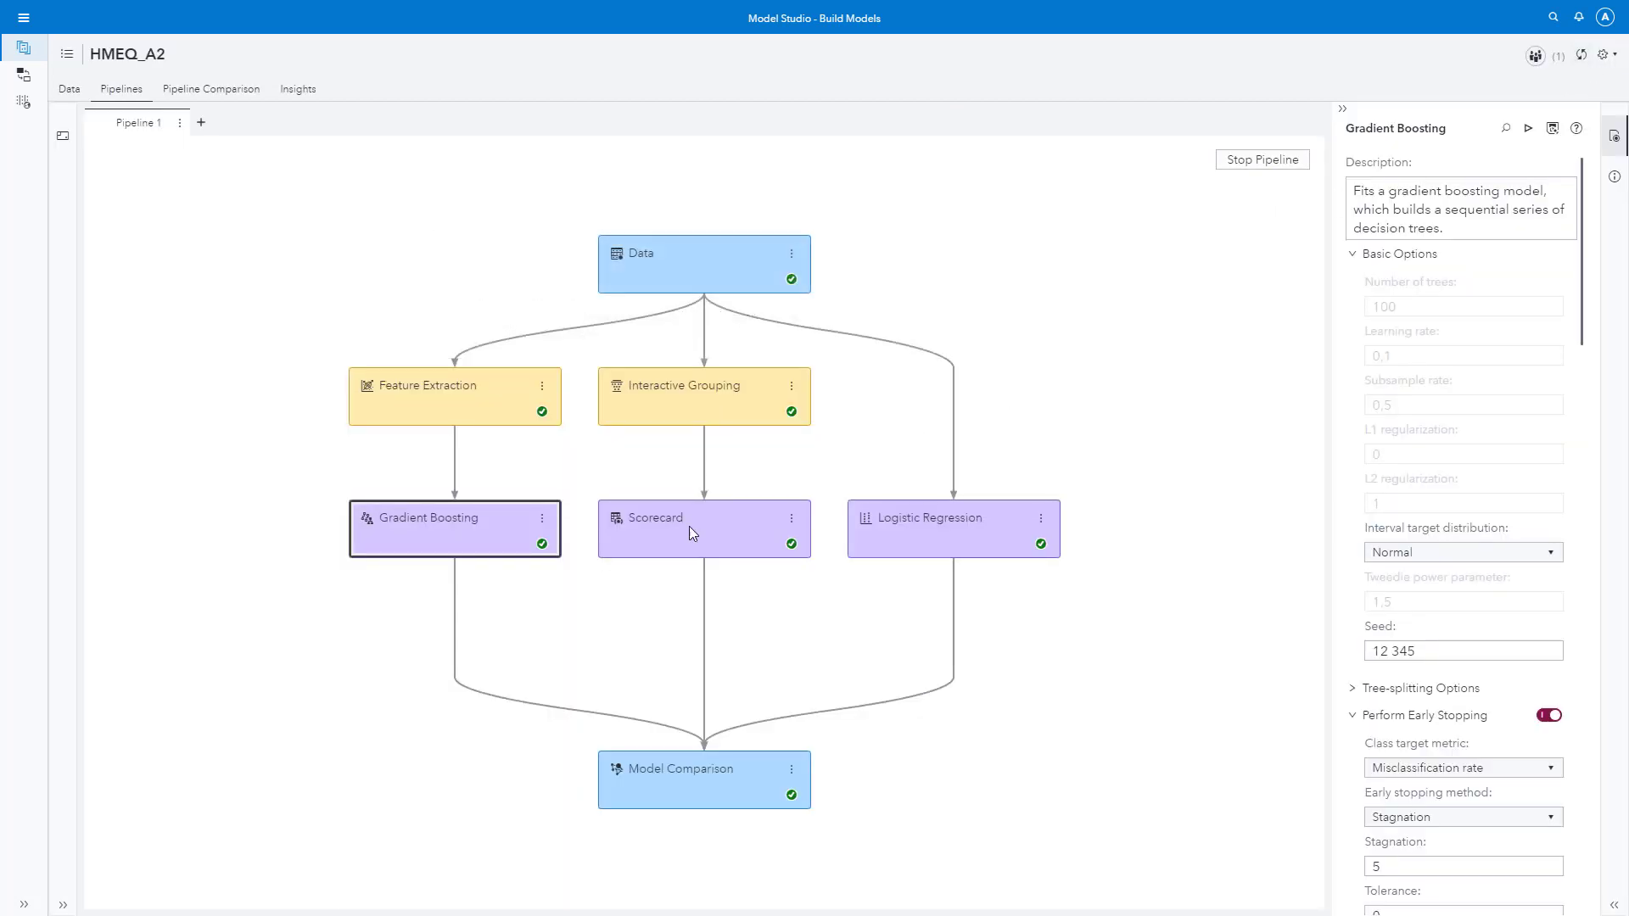
- Open the Interactive Grouping node's group bins in an edit session and display the DELINQ variable
left_click(700, 413)
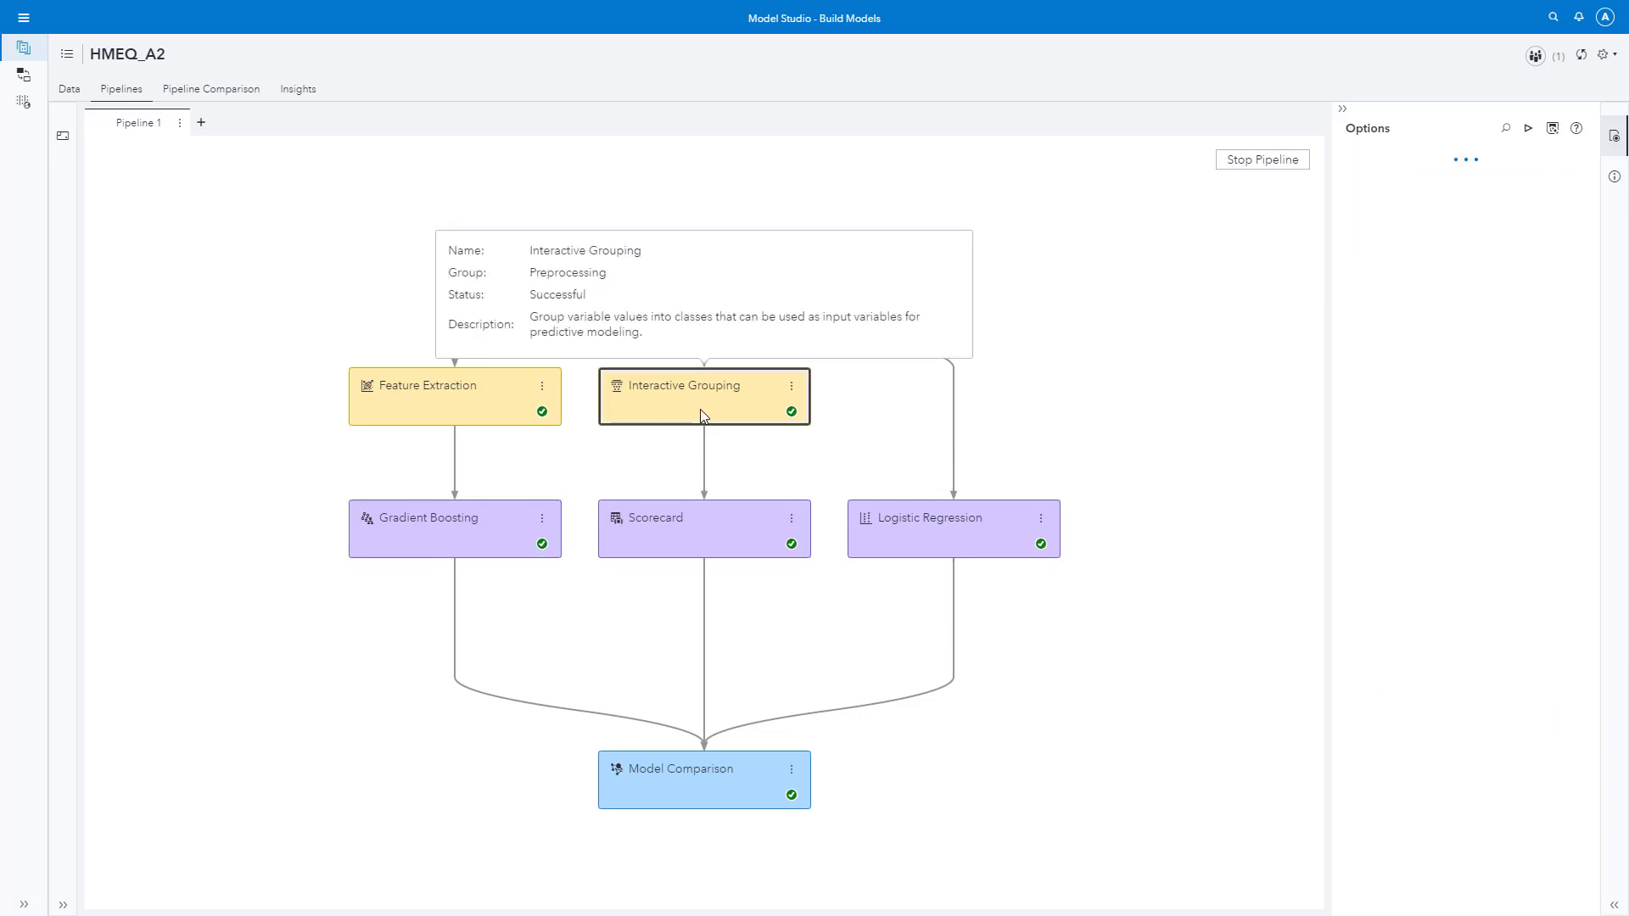
right_click(701, 415)
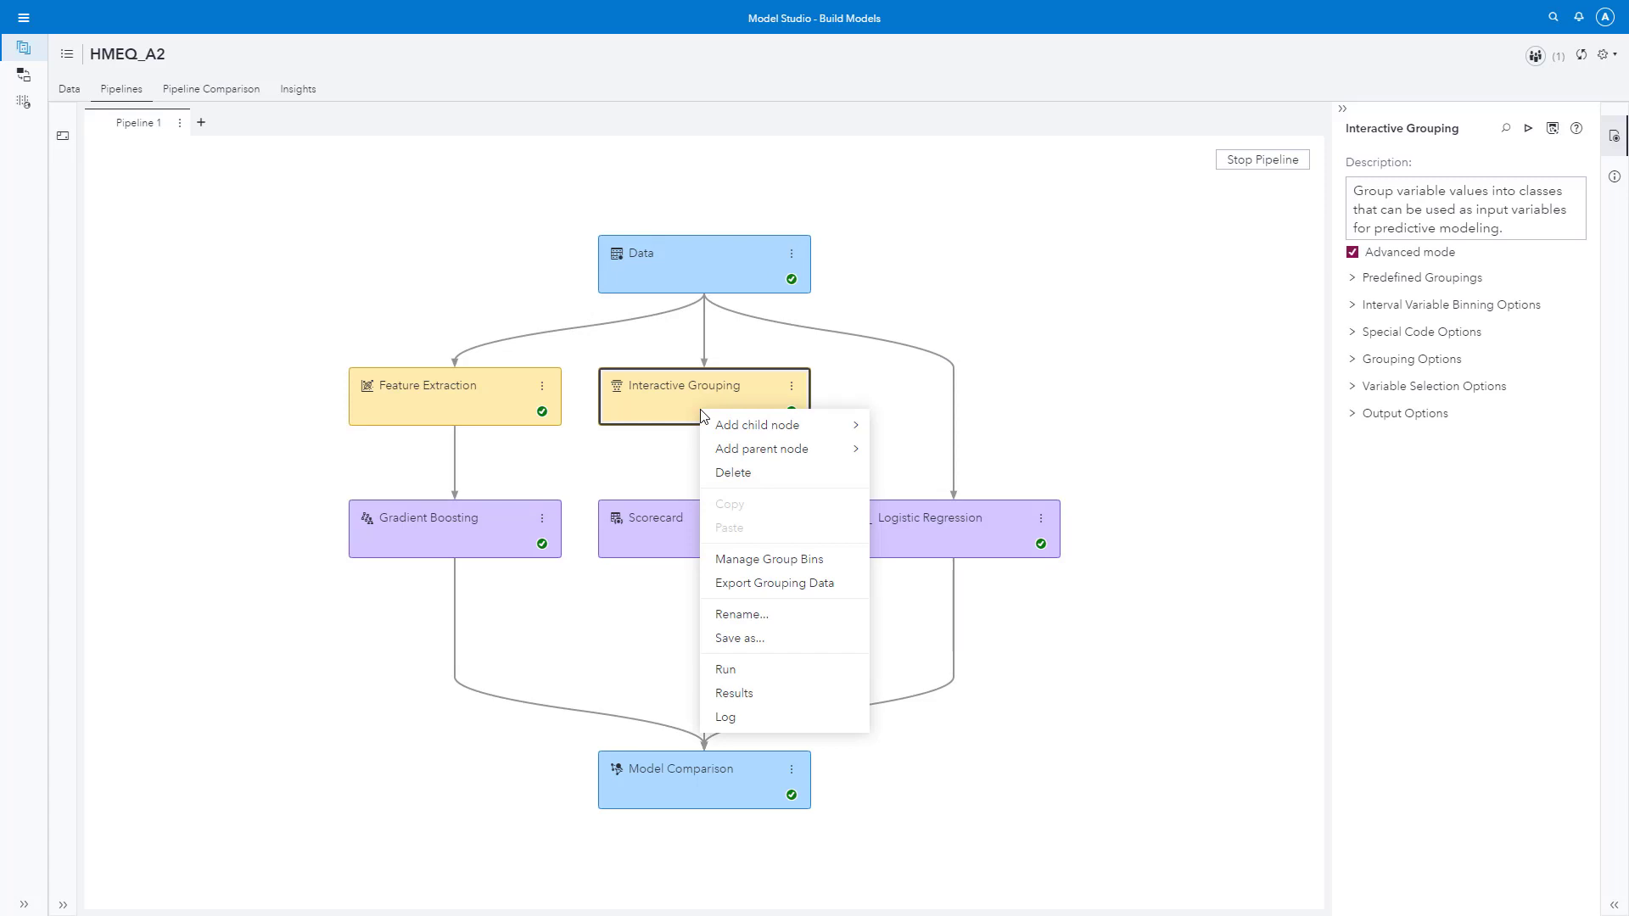
left_click(744, 566)
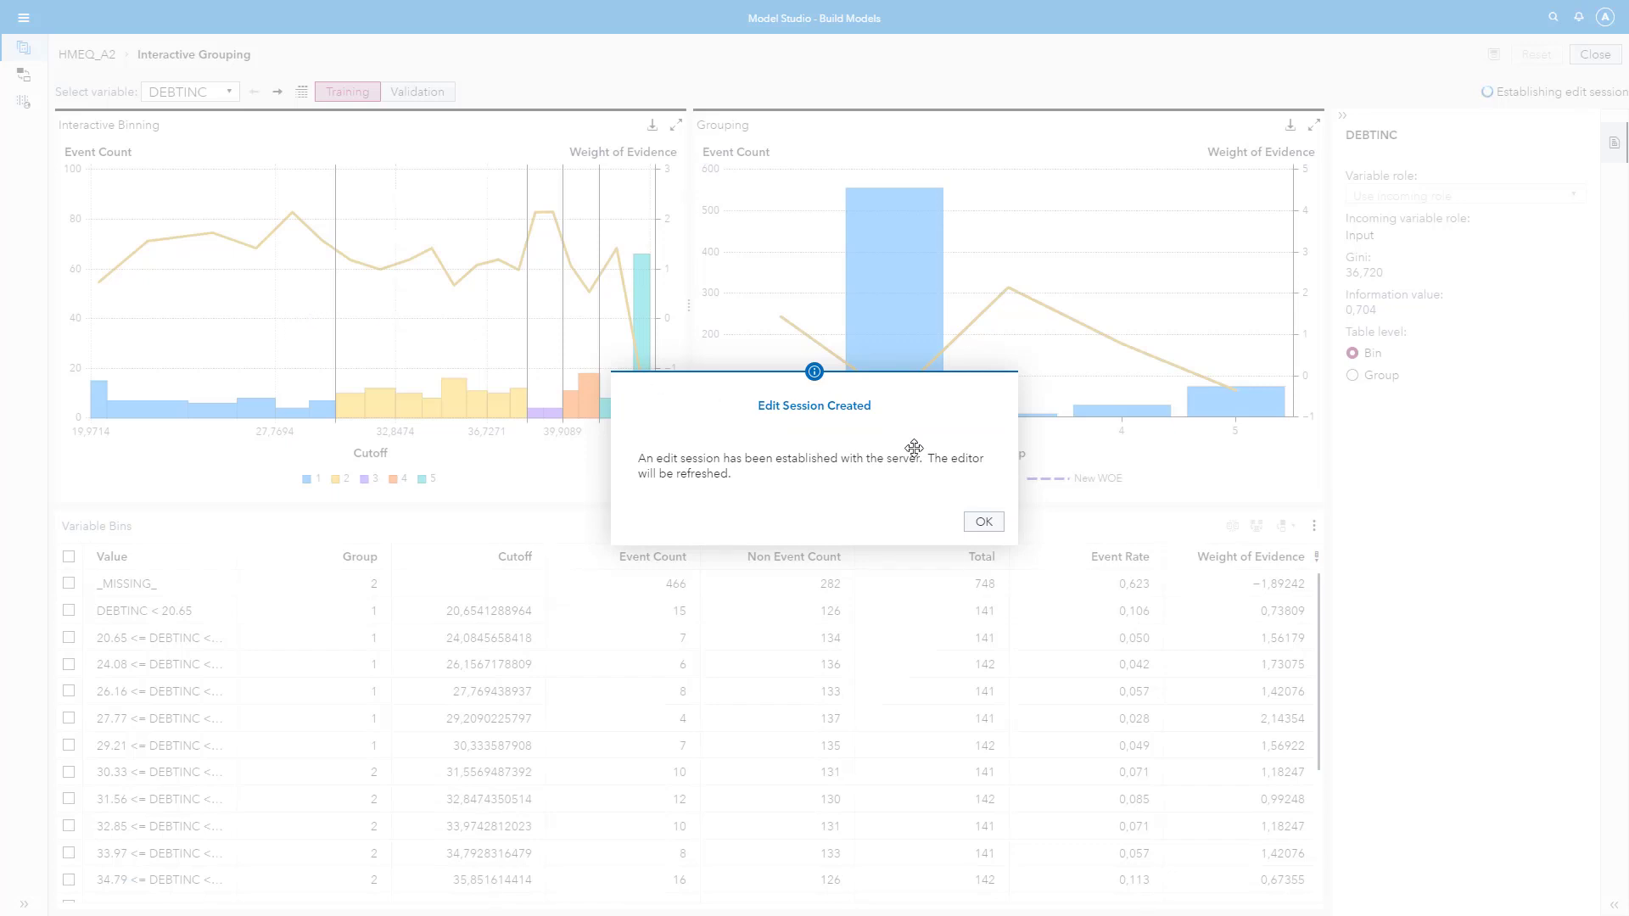
left_click(979, 524)
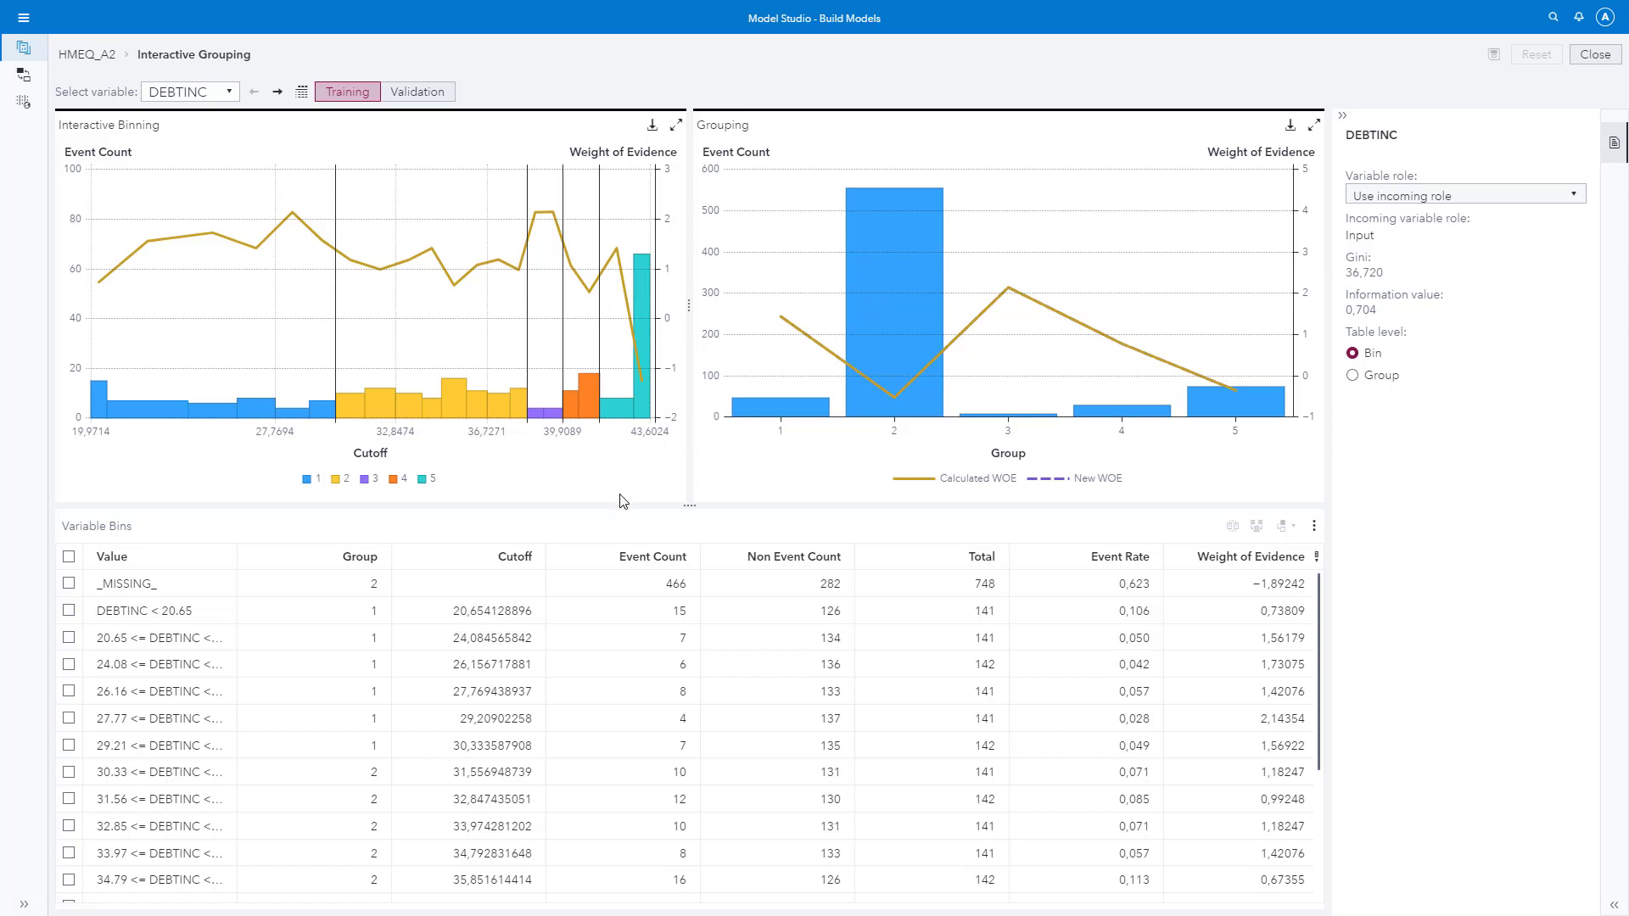
left_click(229, 92)
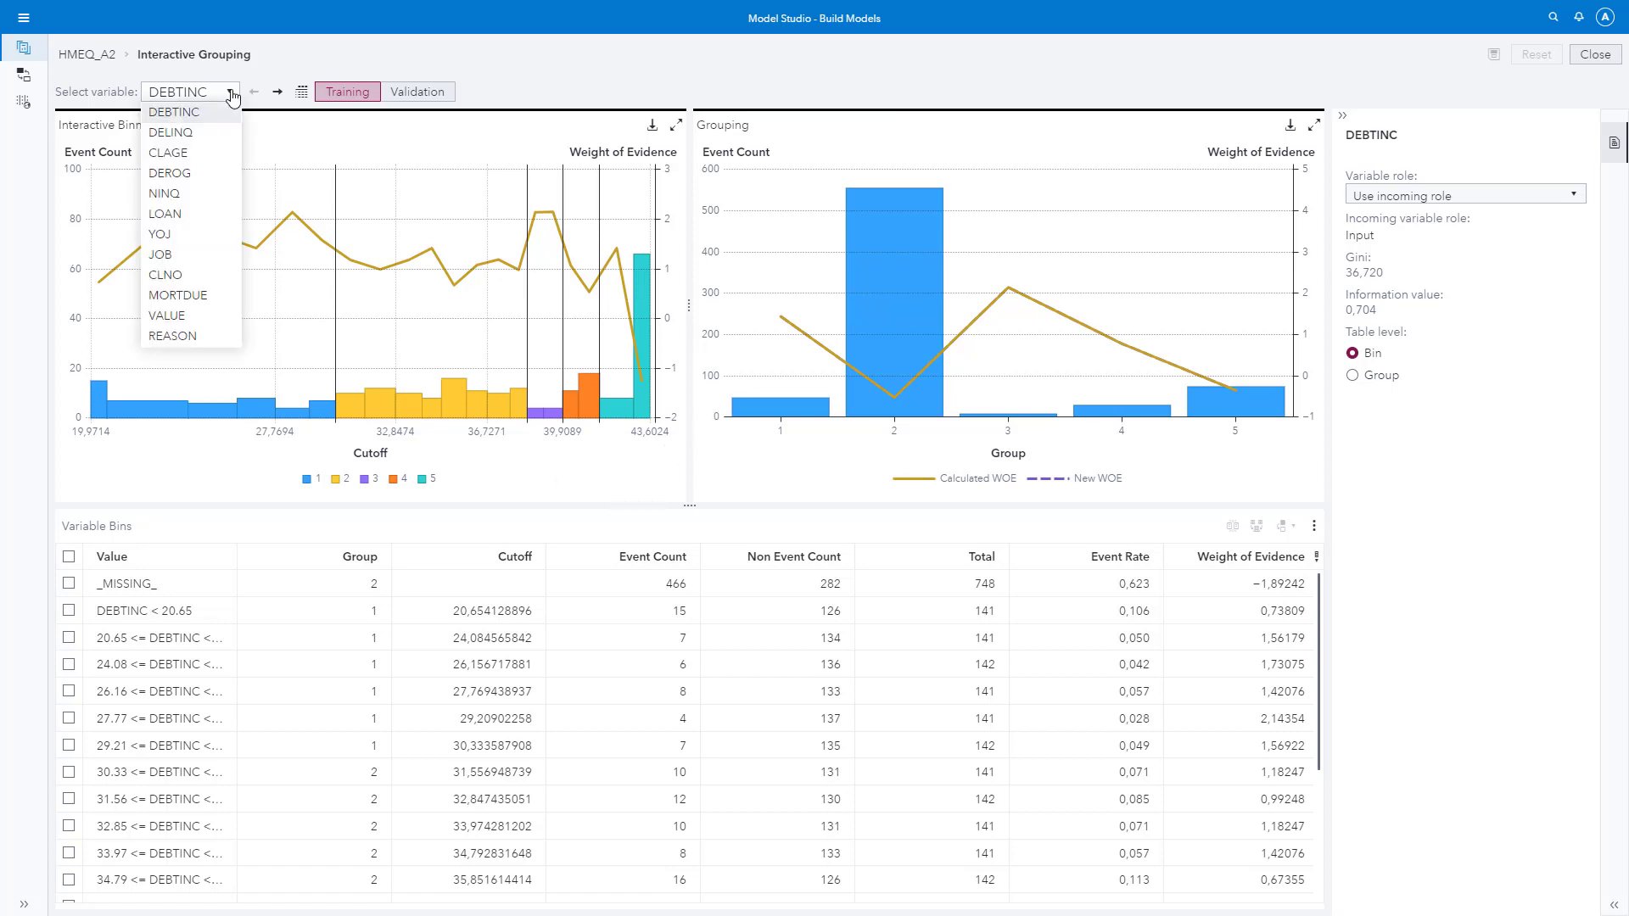
left_click(223, 132)
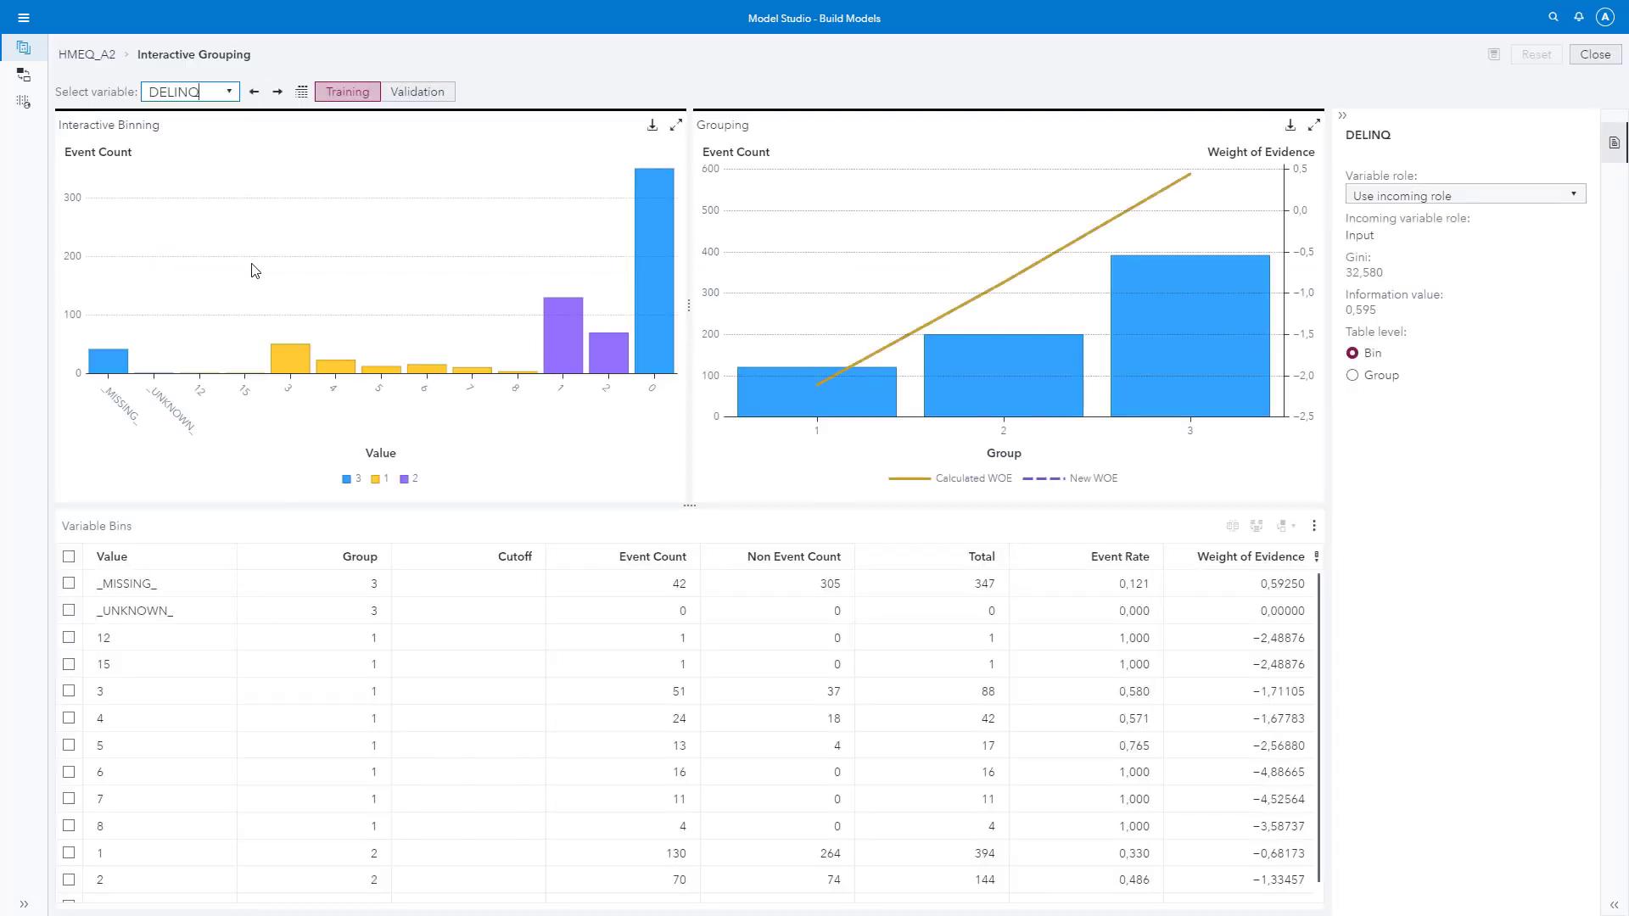
- Display the LOAN variable's bins and groups, then close the Interactive Grouping session
left_click(226, 93)
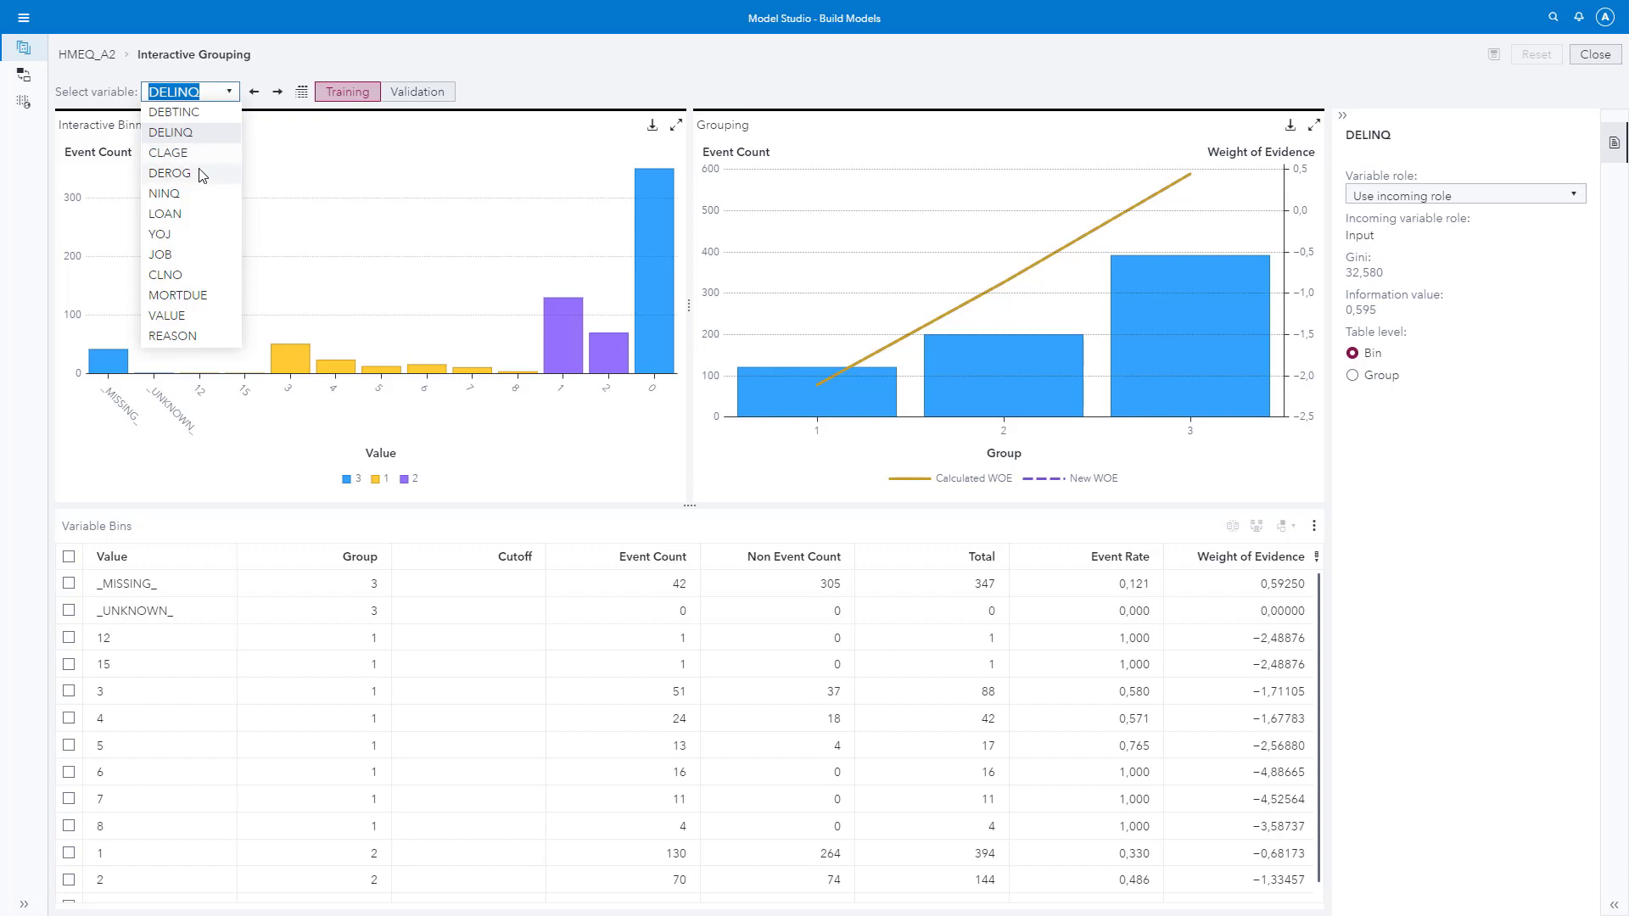
left_click(197, 215)
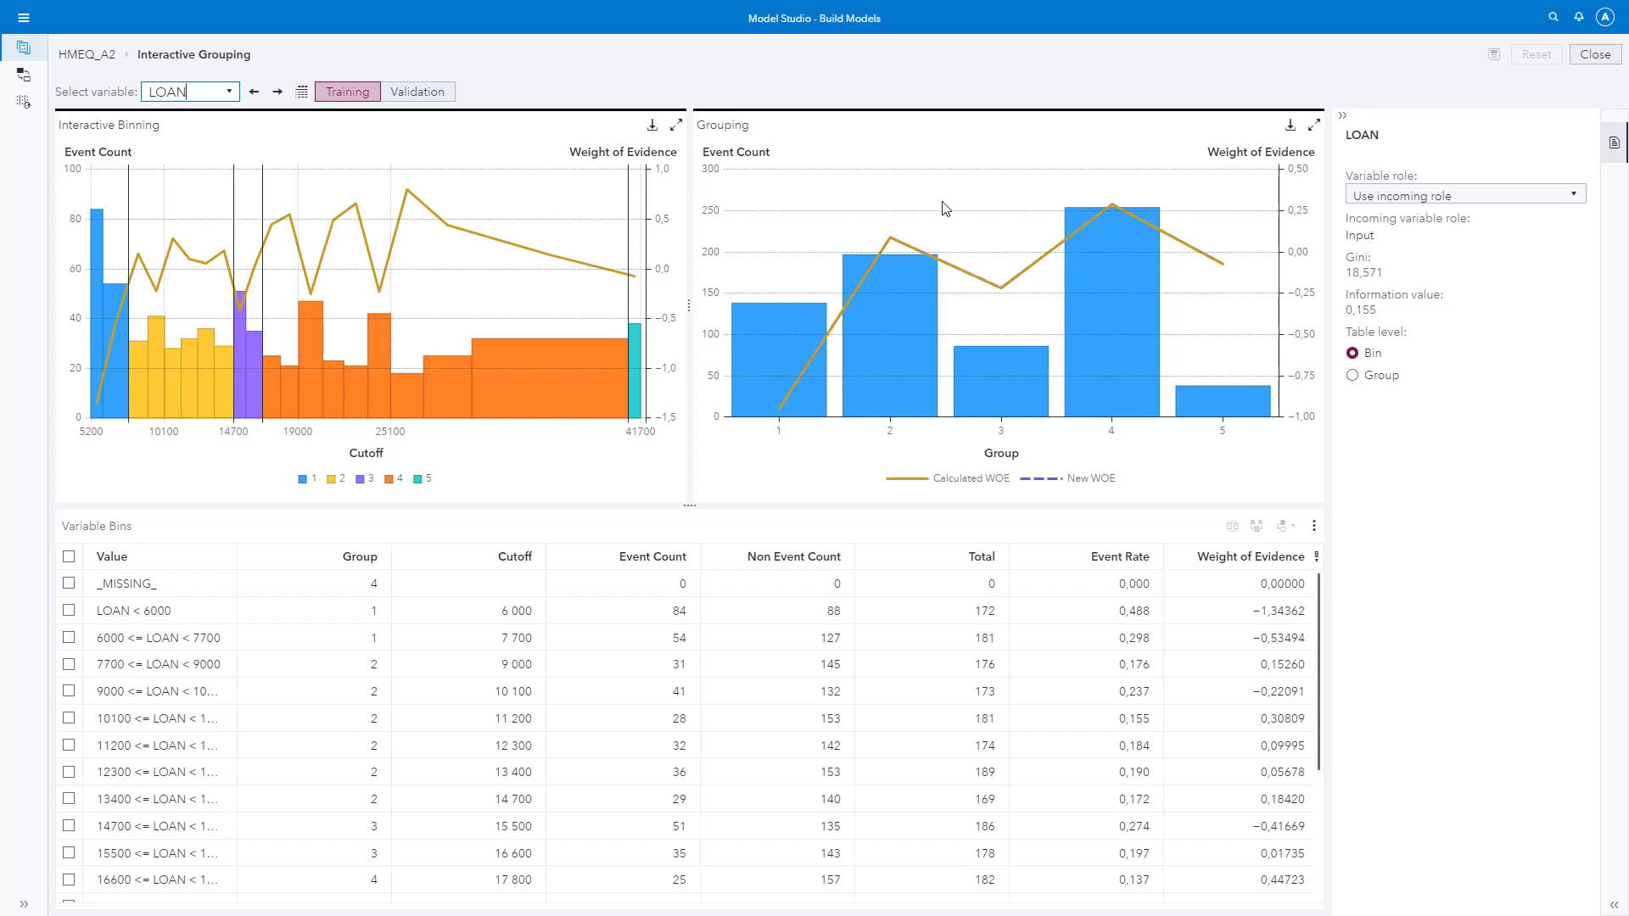
left_click(1595, 56)
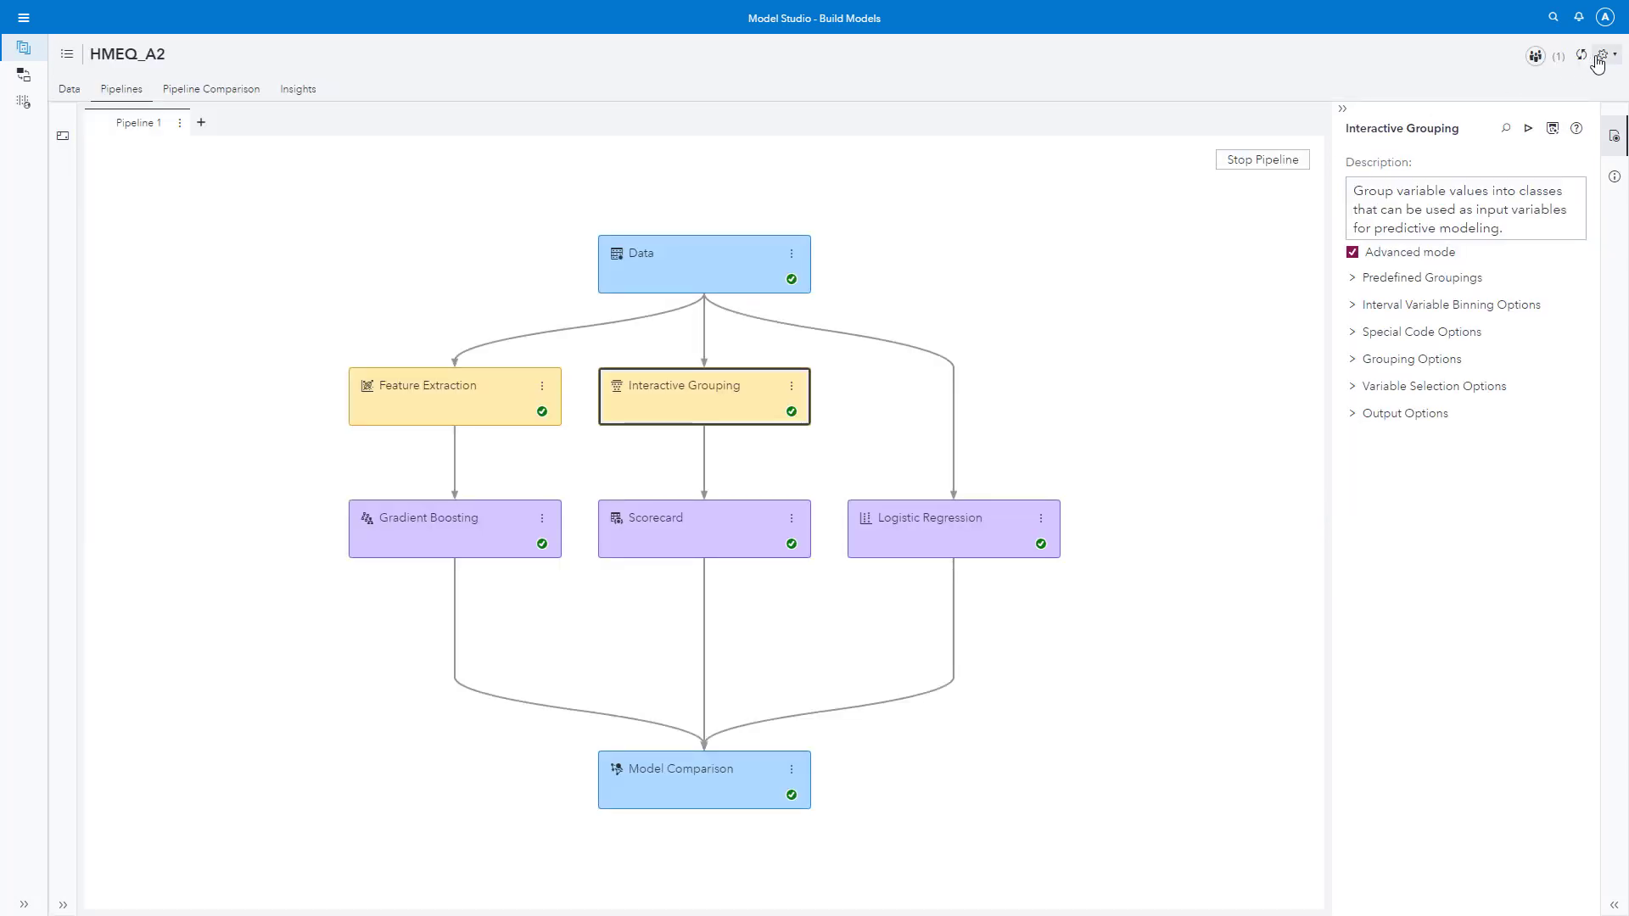
- Open the Scorecard node's results and examine the t values, parameter estimates, selection summary and regression fit statistics
left_click(731, 533)
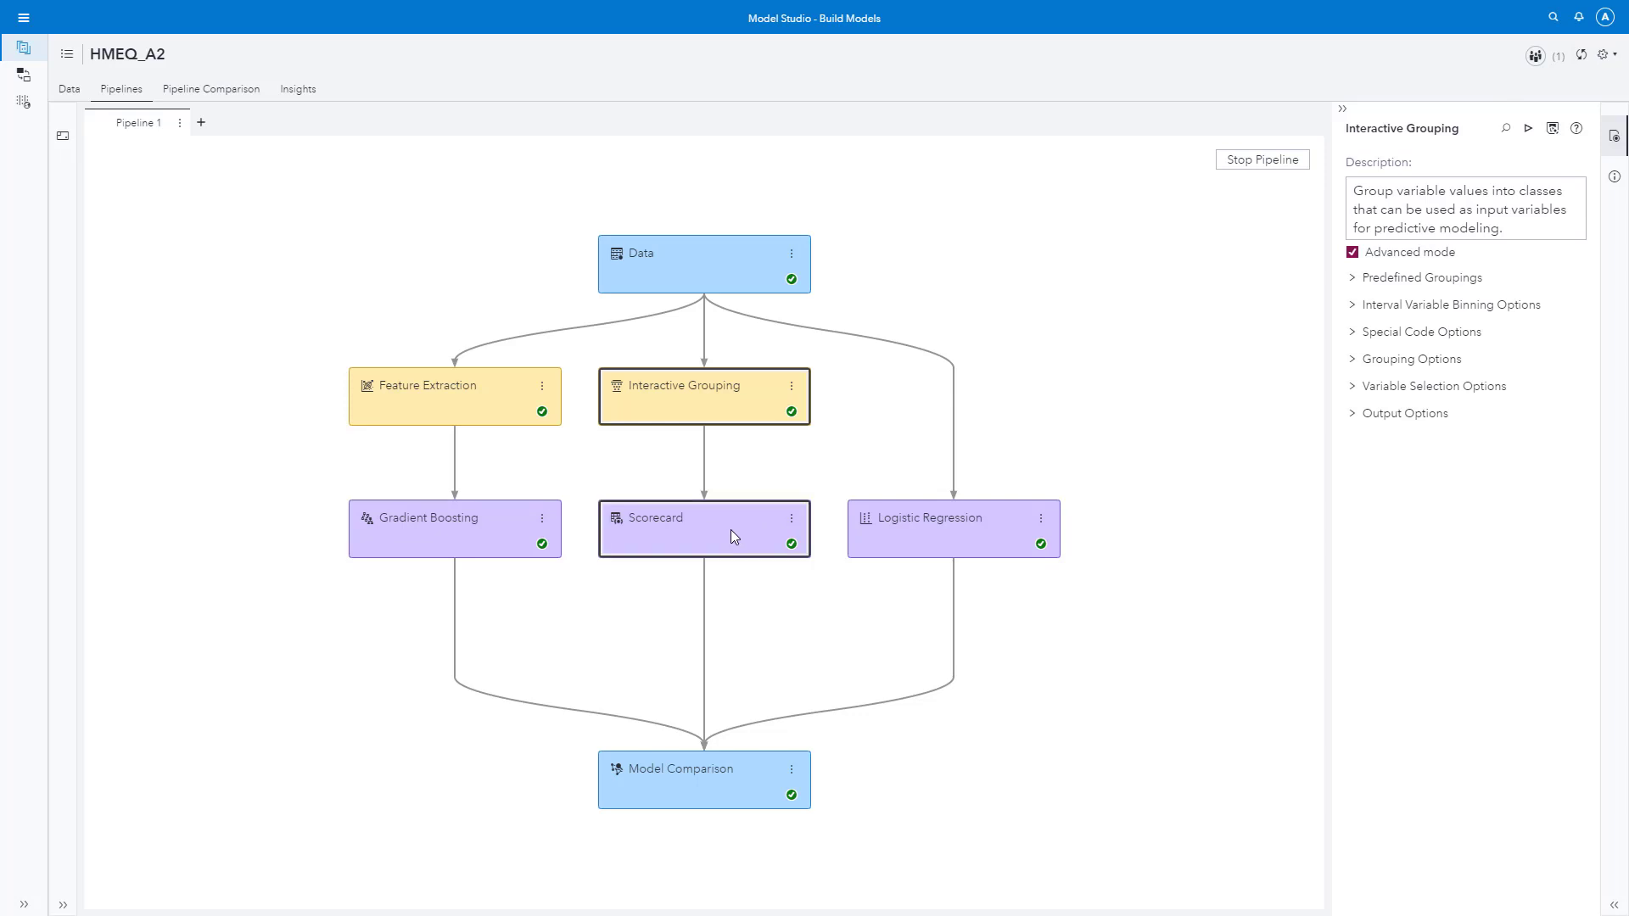
right_click(733, 536)
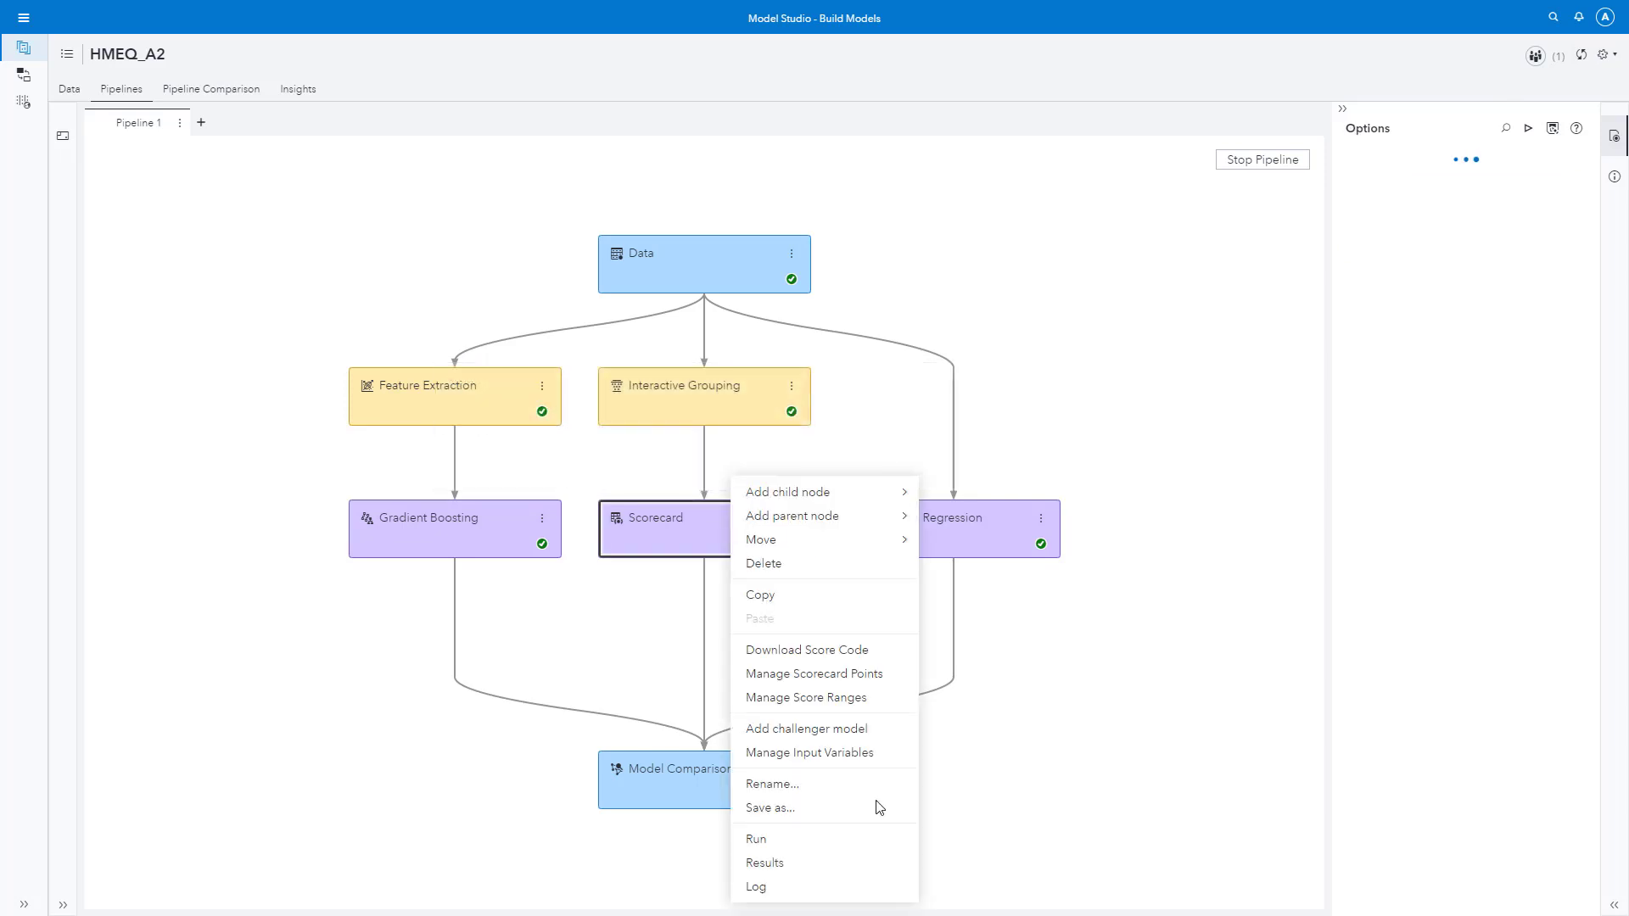
left_click(797, 864)
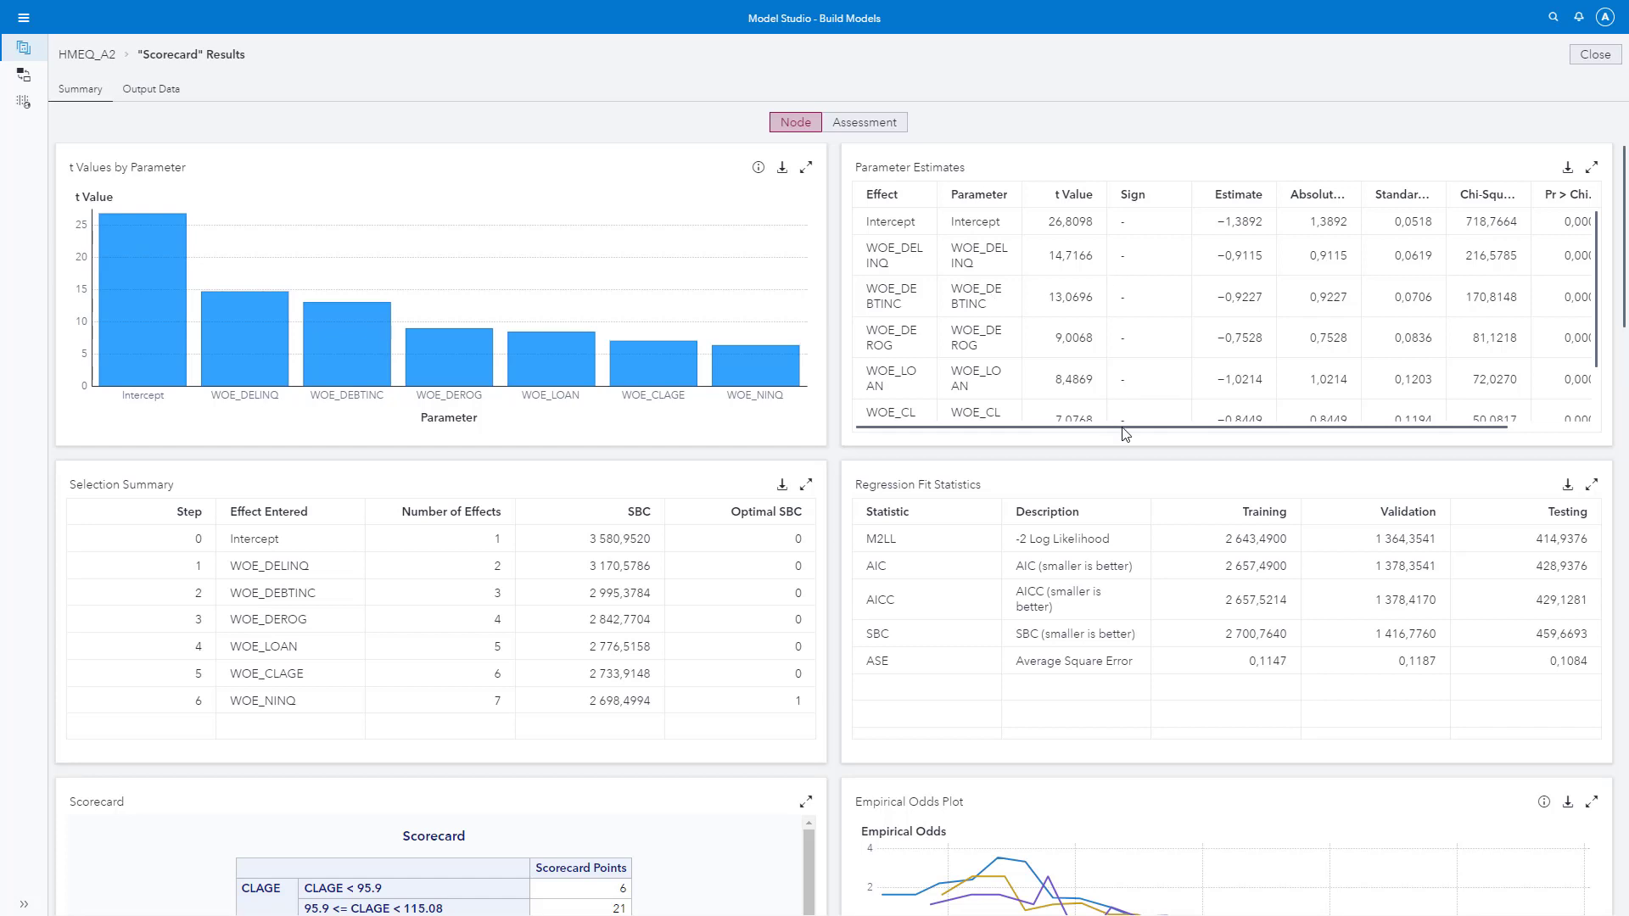
left_click_drag(1125, 434, 1086, 438)
scroll(838, 469, "down", 3)
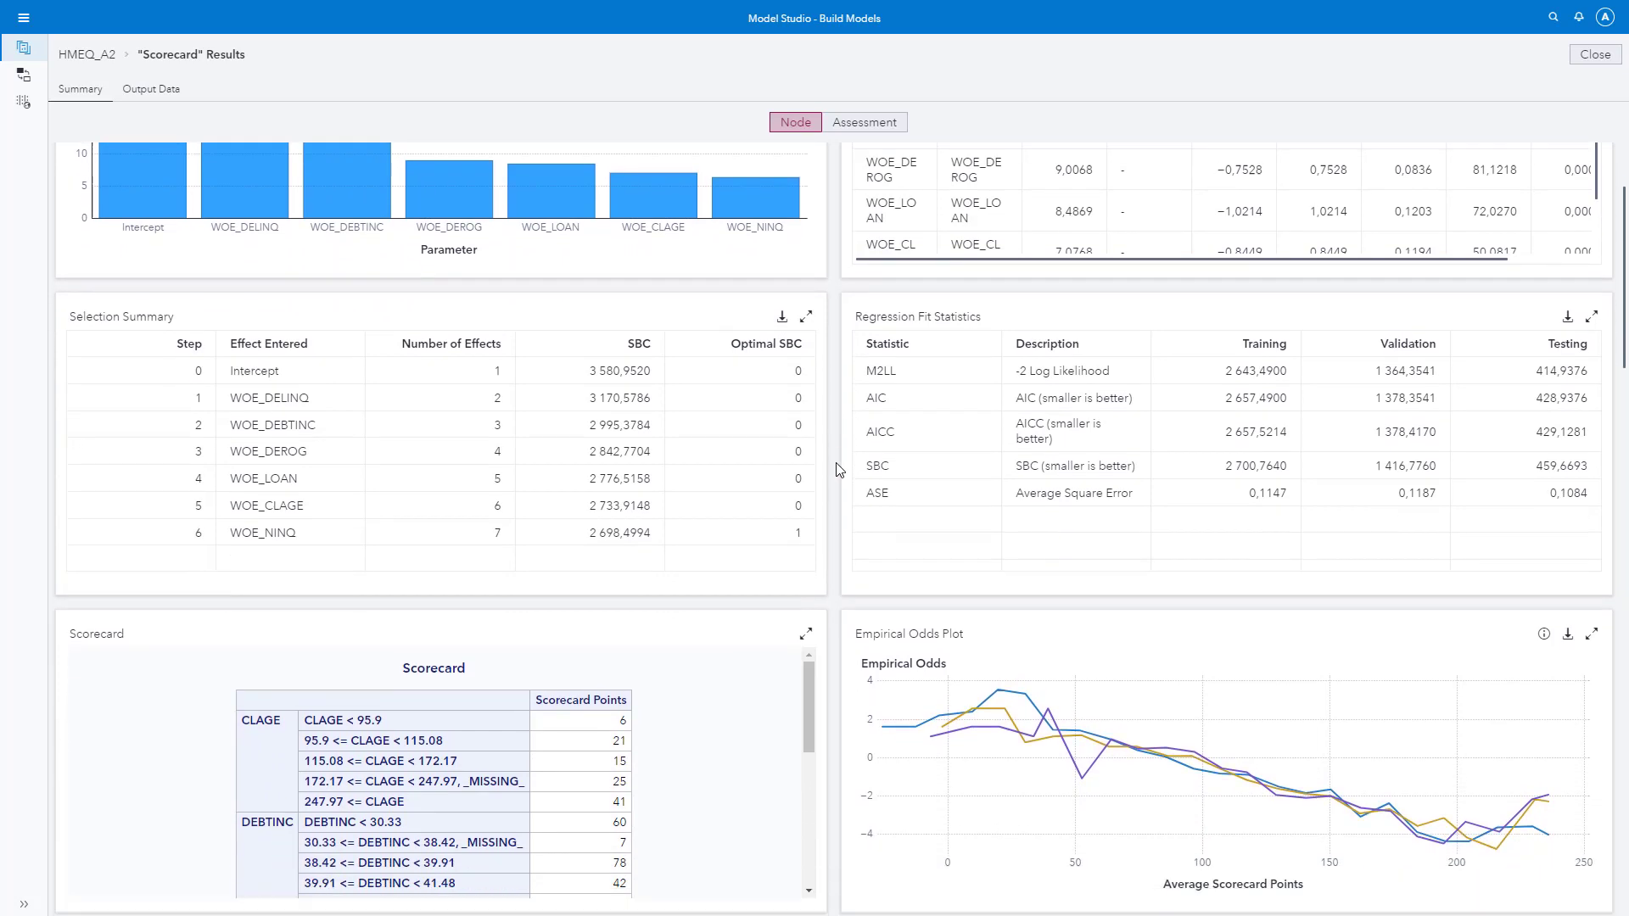
scroll(838, 470, "down", 5)
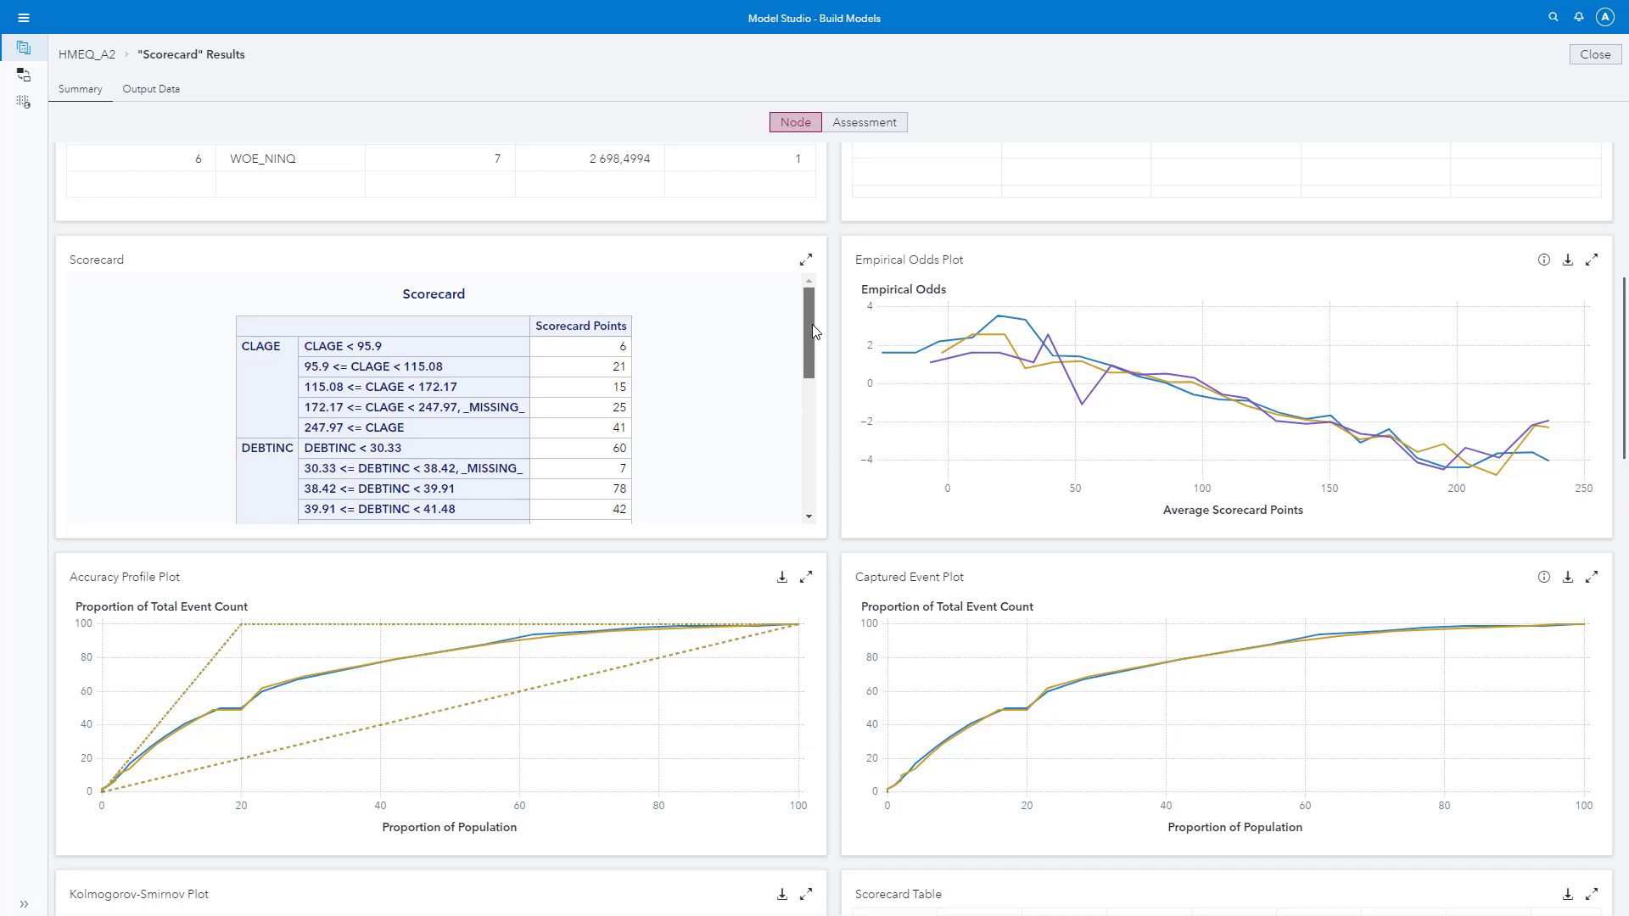
- Read through the scorecard points for each variable group and examine the accuracy profile, captured event and Kolmogorov-Smirnov plots
left_click_drag(812, 324, 812, 332)
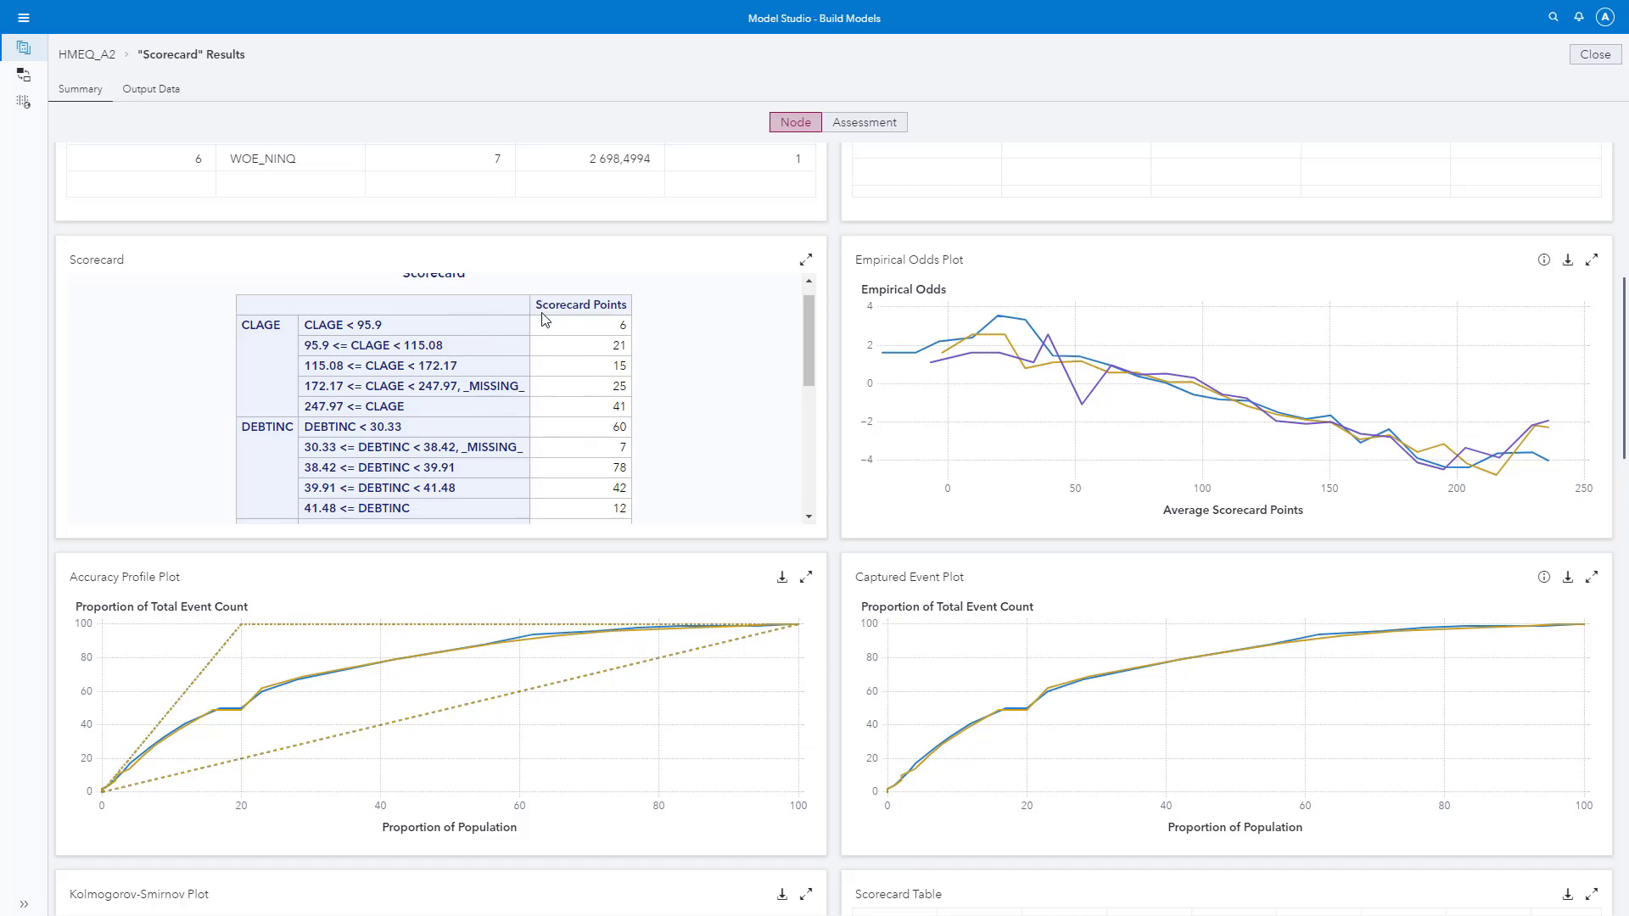
left_click_drag(809, 340, 807, 355)
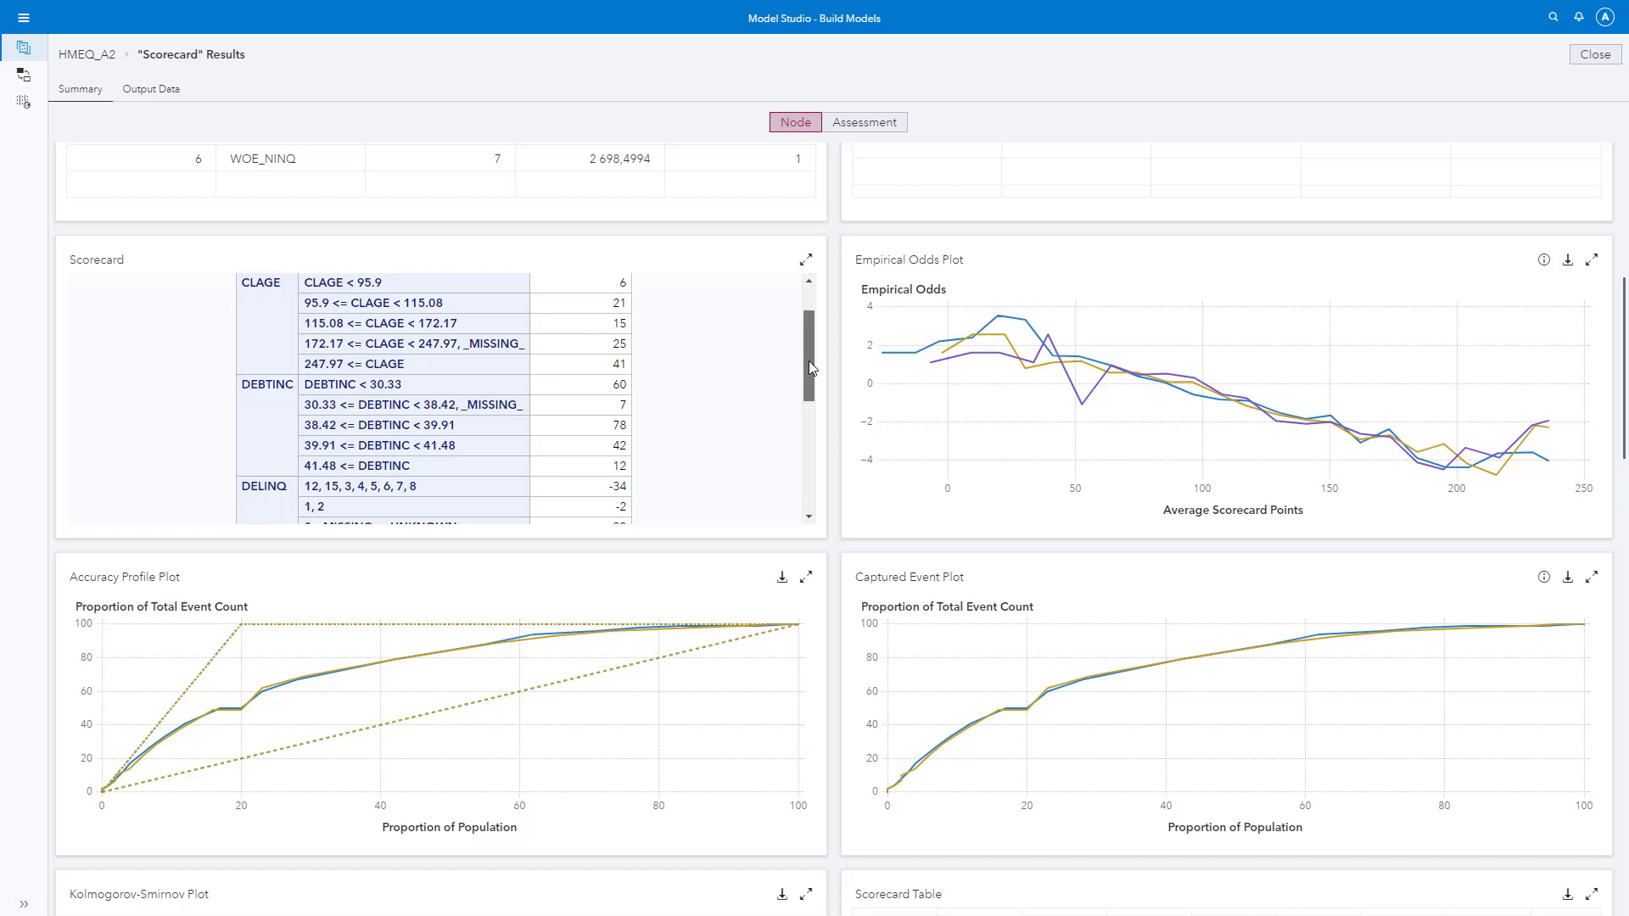
left_click_drag(807, 360, 813, 439)
scroll(839, 465, "down", 3)
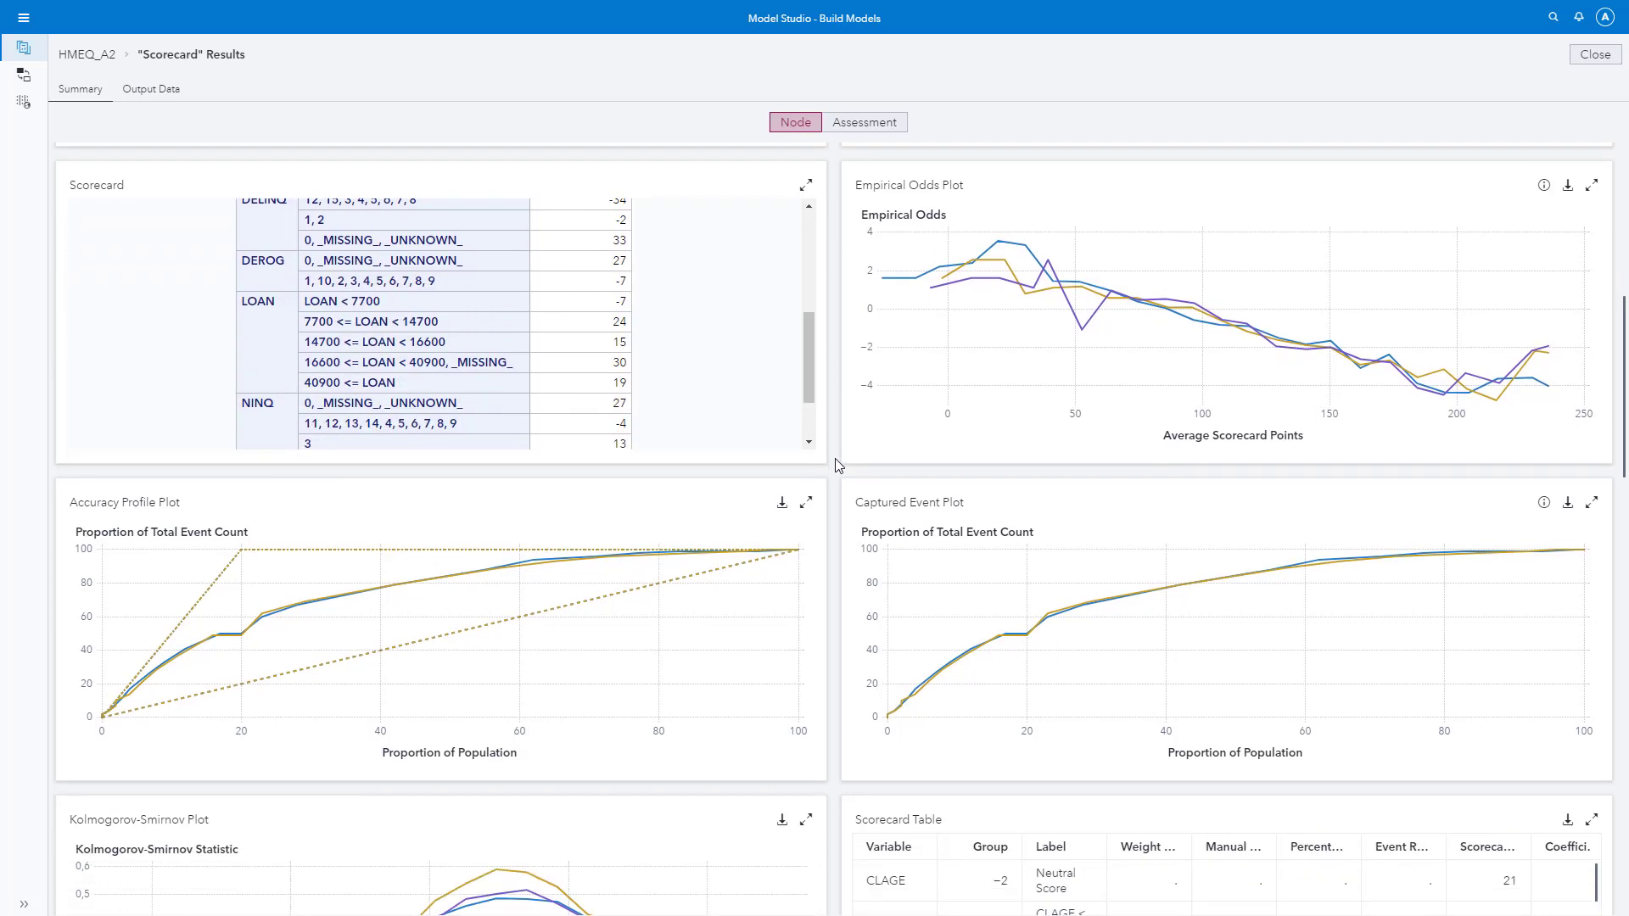
scroll(839, 465, "down", 3)
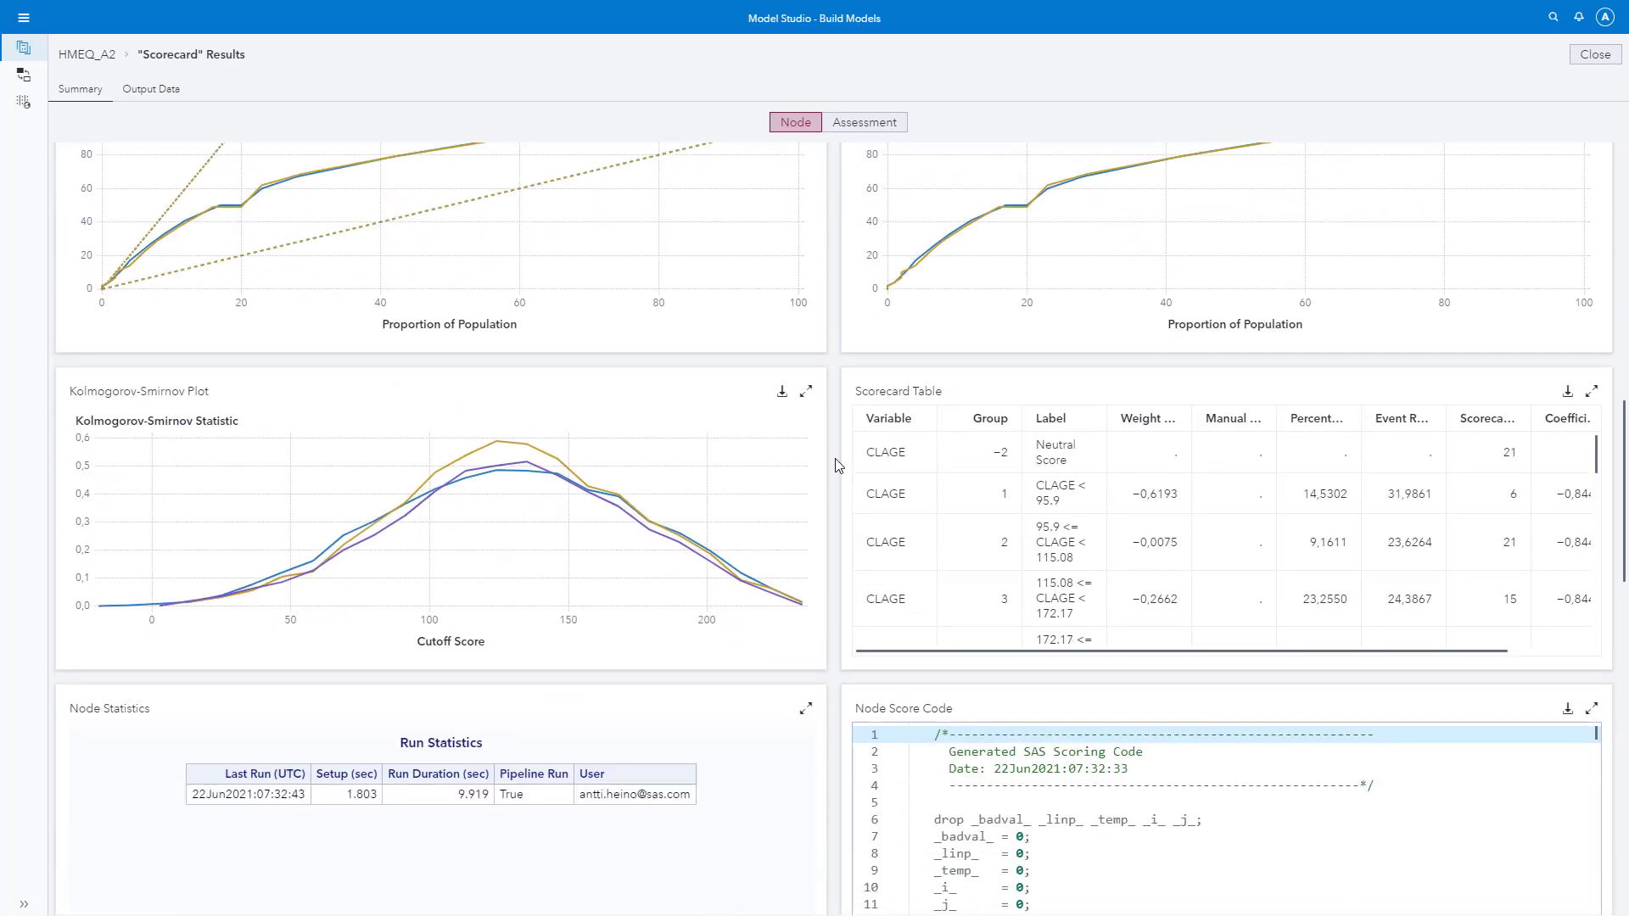
scroll(838, 465, "down", 1)
scroll(838, 465, "up", 8)
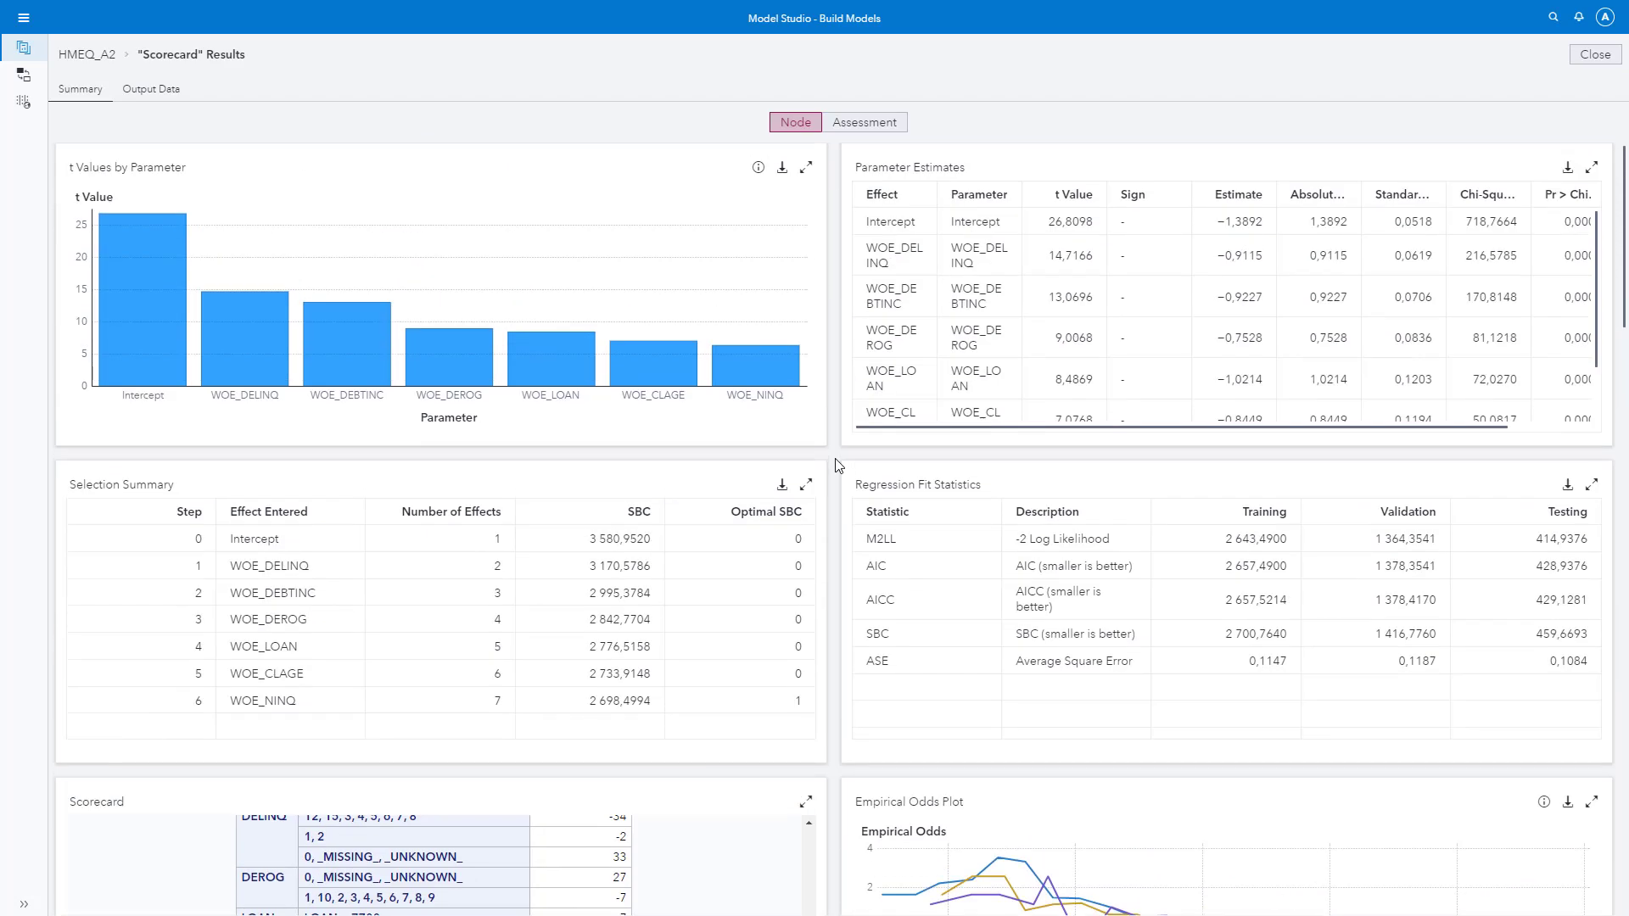
- Examine the Scorecard's assessment results, including score distribution, trade-off, statistics, lift and ROC reports, and close the results
left_click(865, 128)
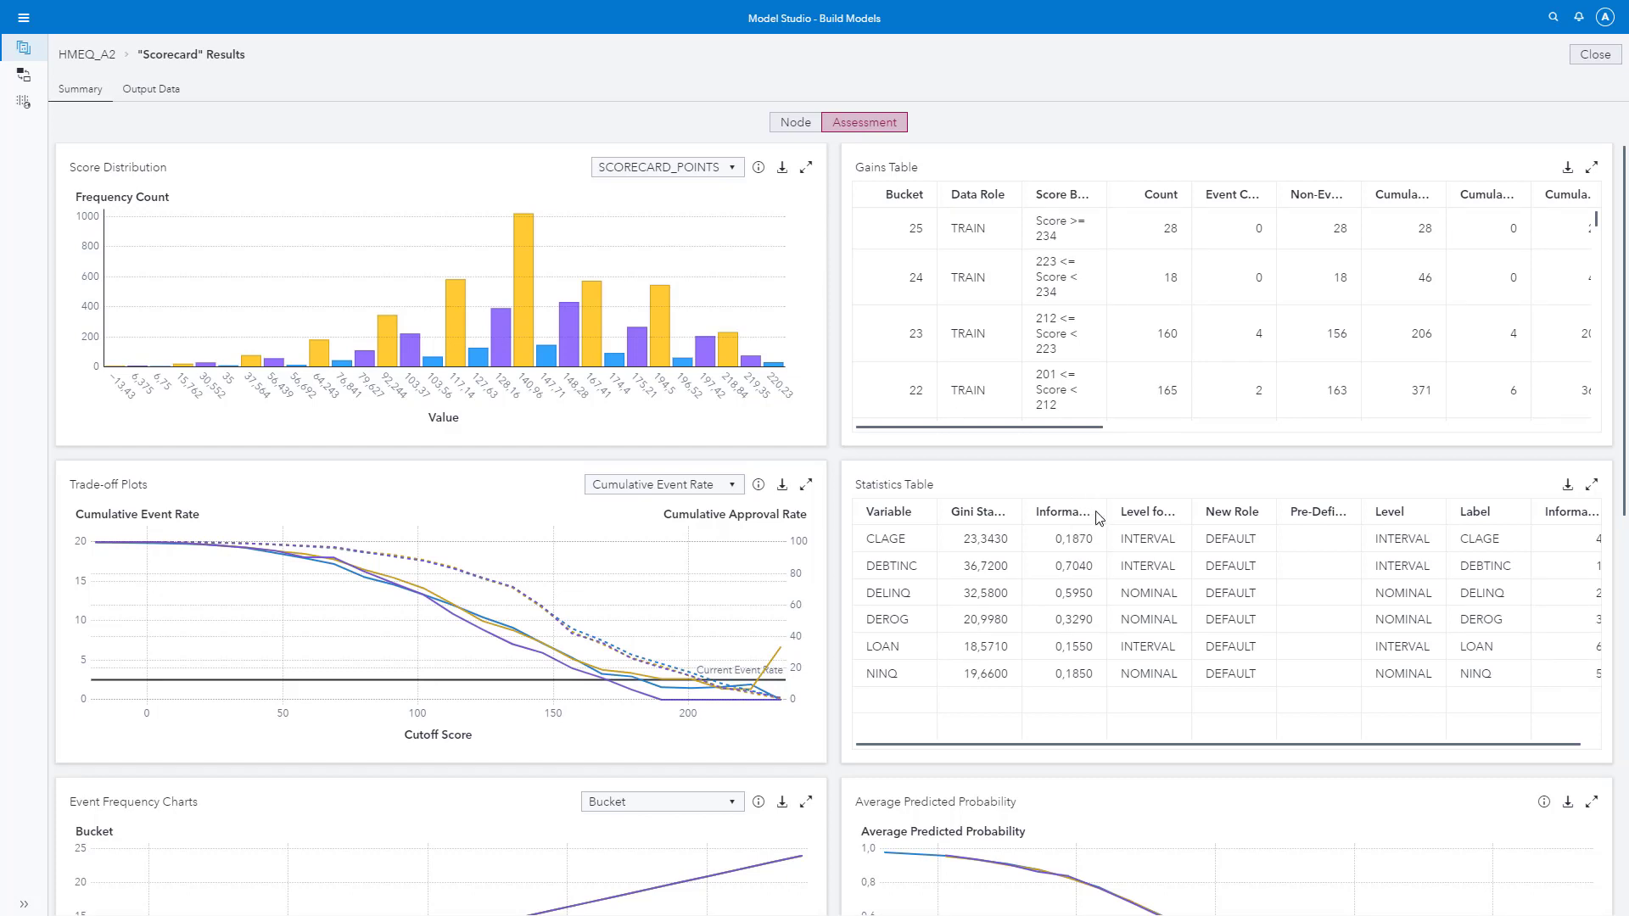
left_click_drag(1107, 512, 1151, 516)
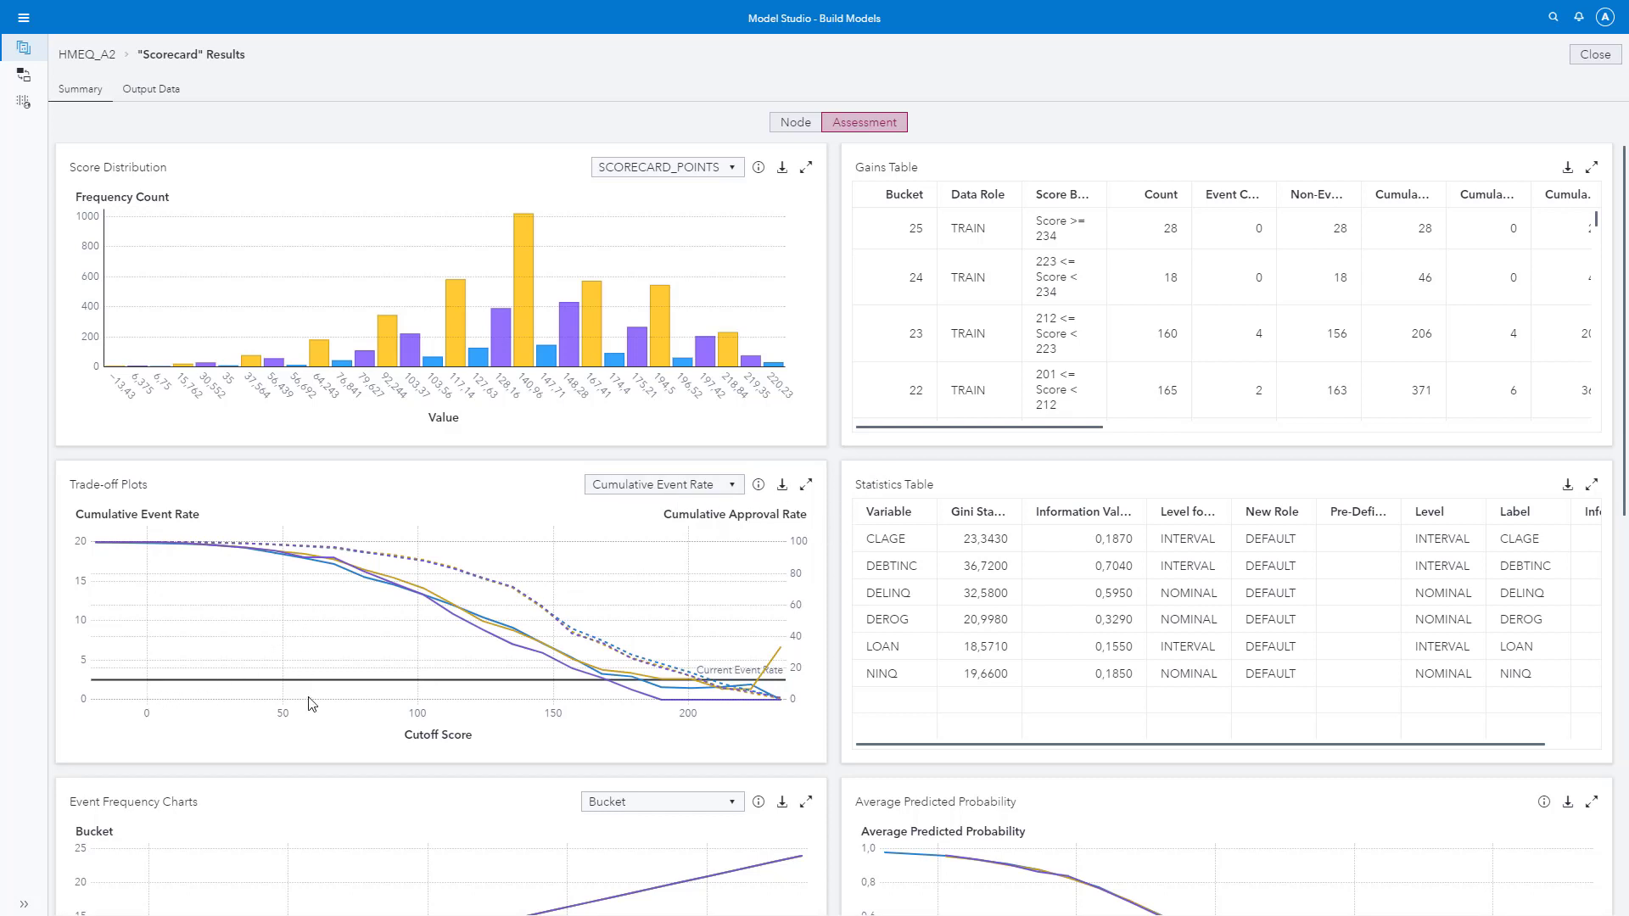
scroll(838, 691, "down", 4)
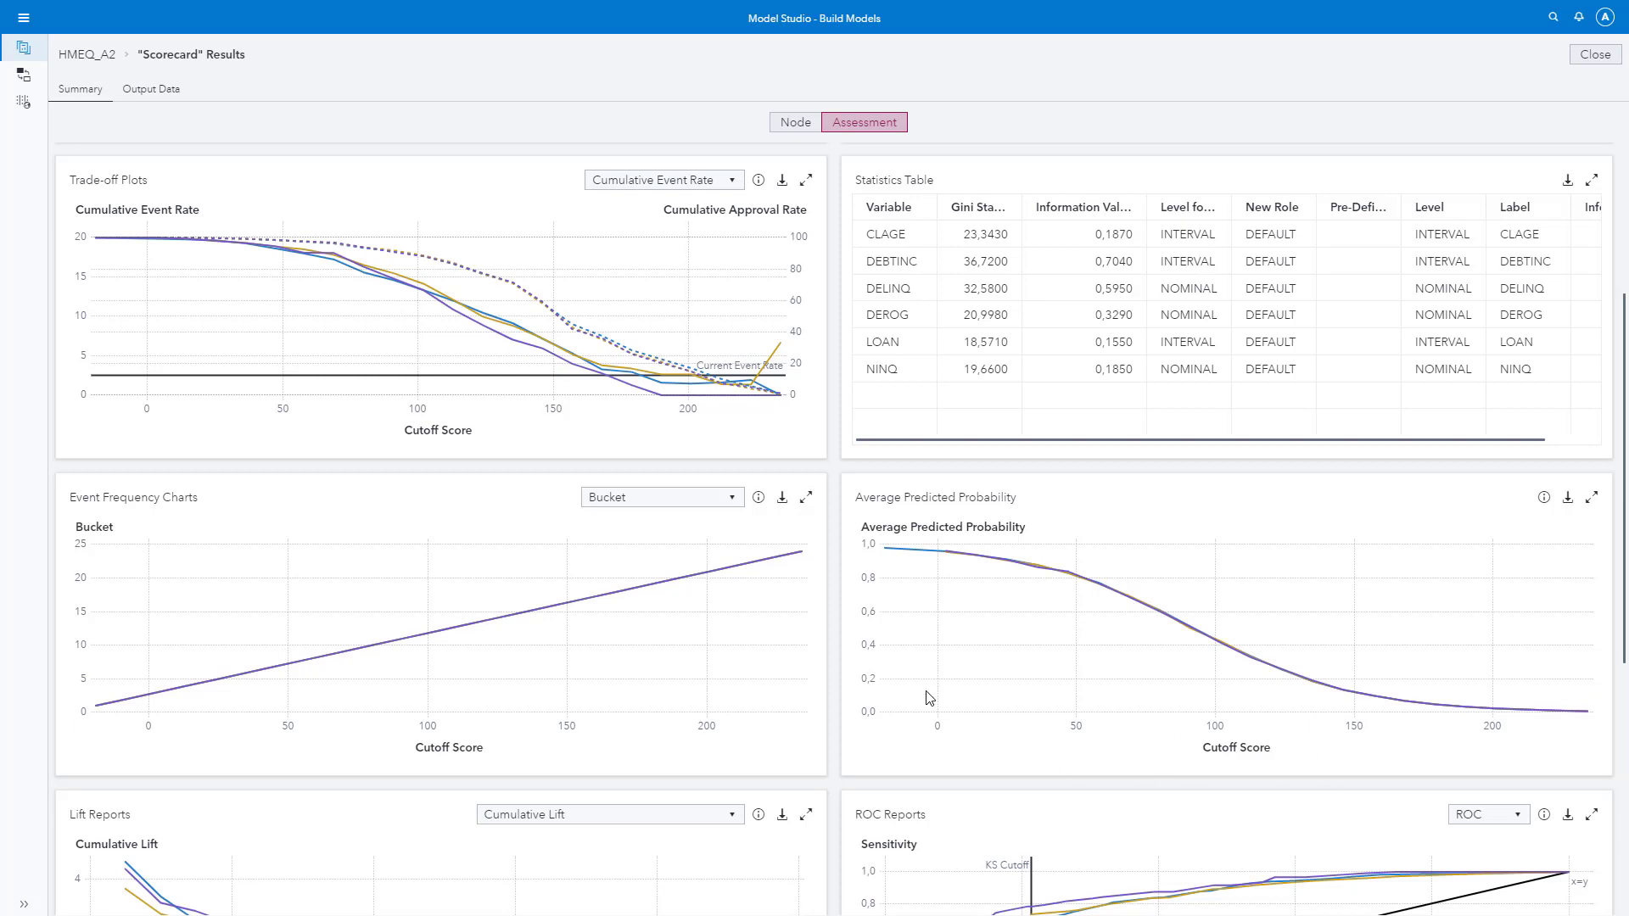
scroll(840, 625, "down", 2)
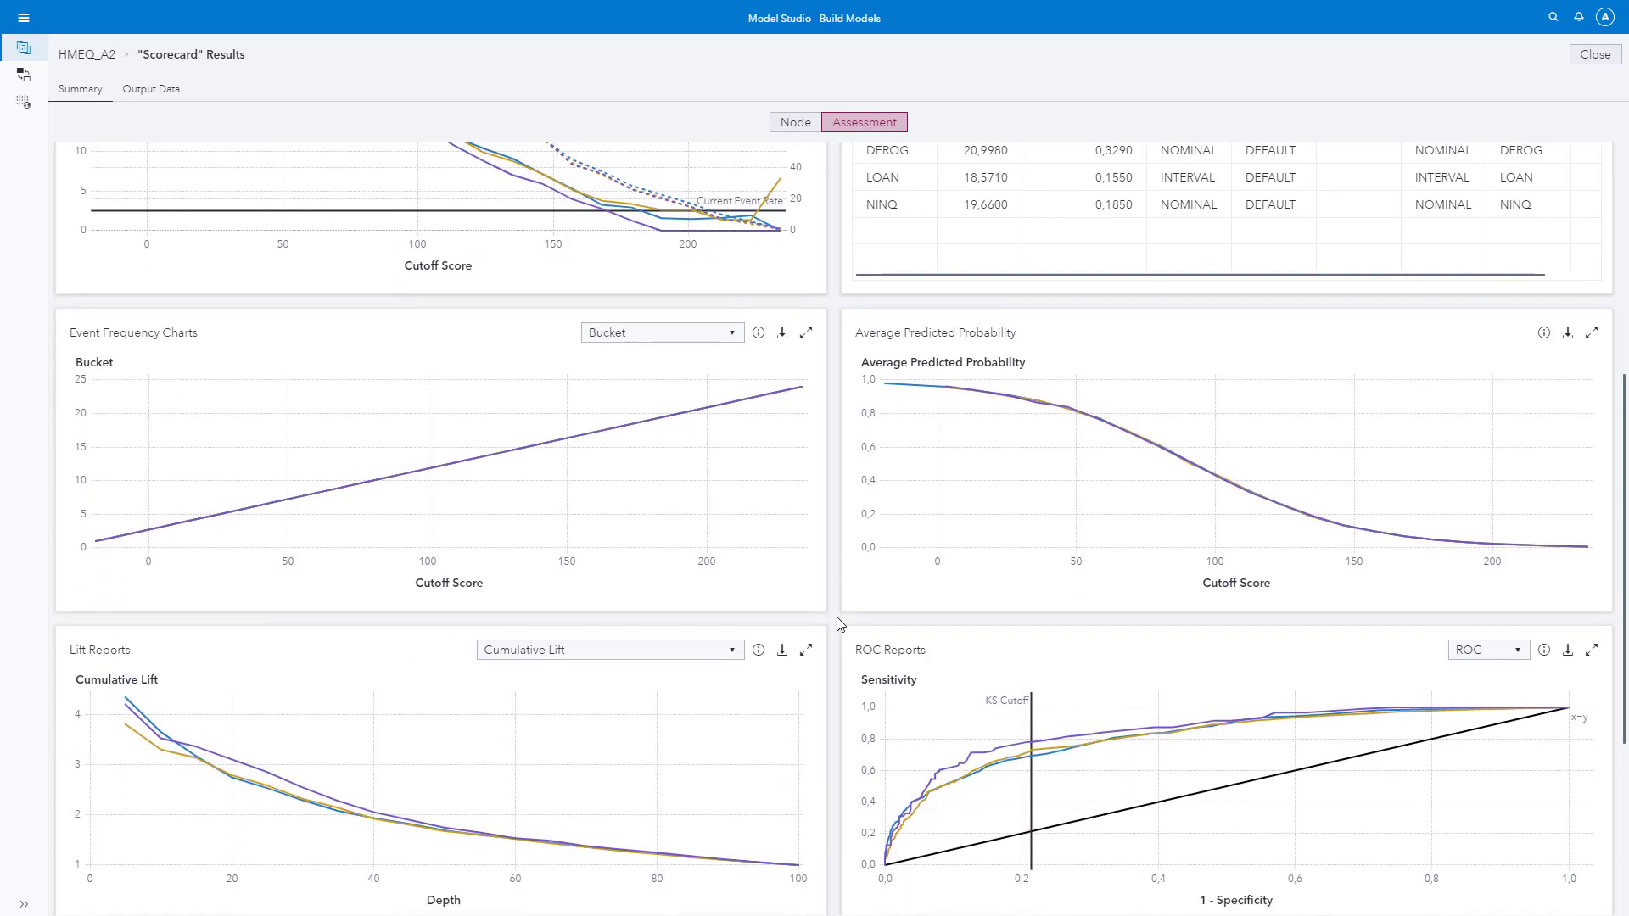
scroll(840, 626, "up", 5)
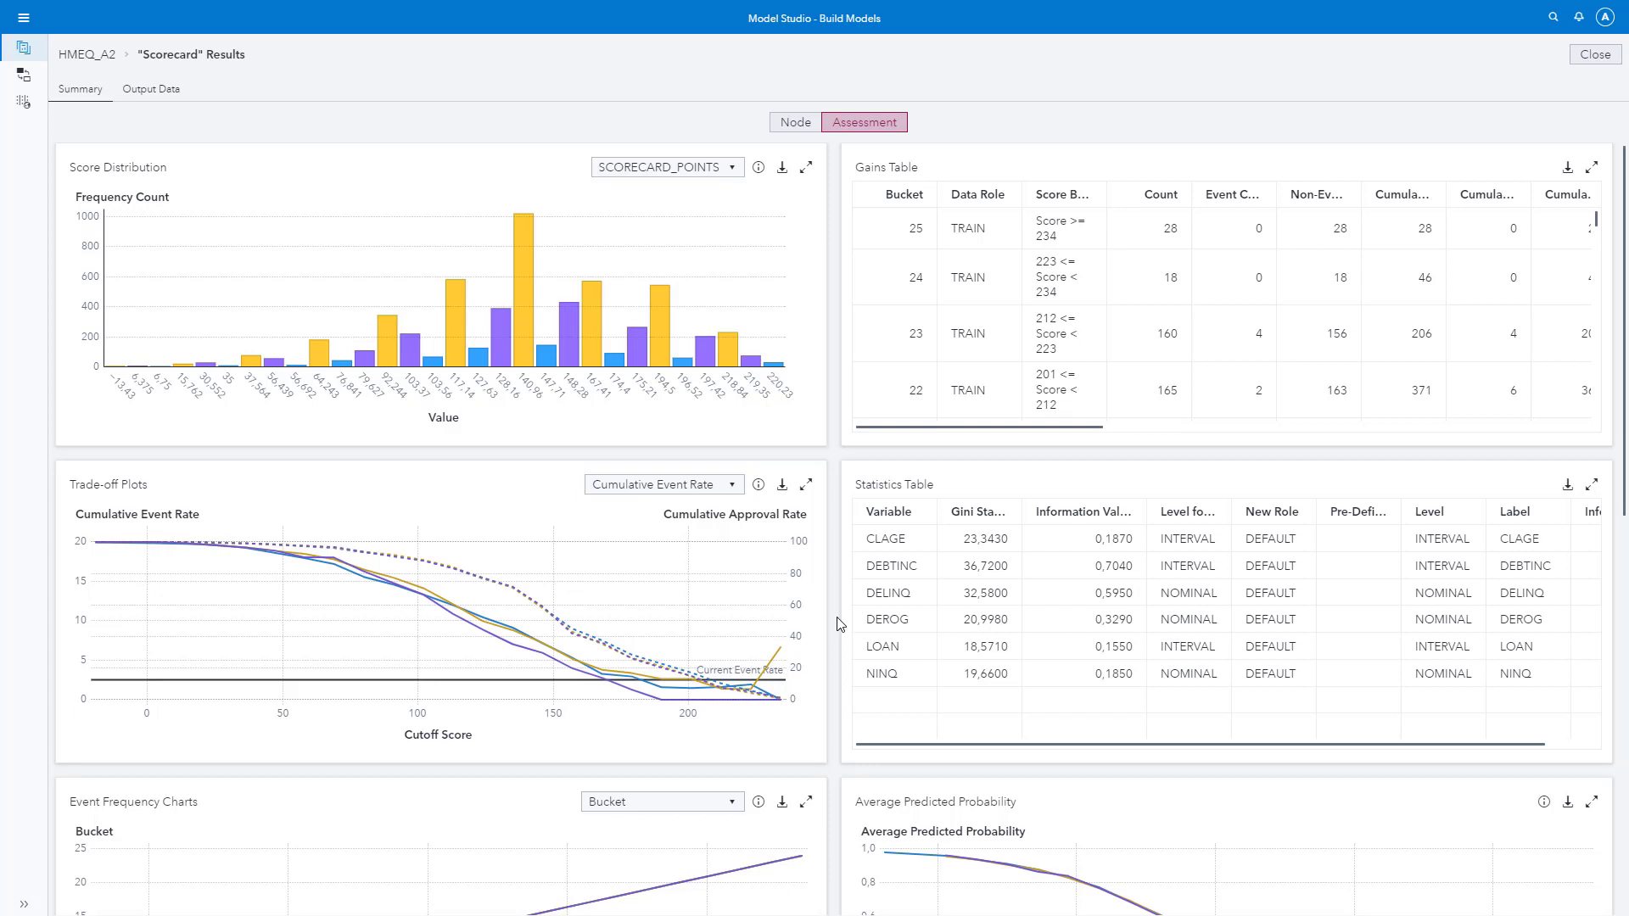
left_click(1590, 60)
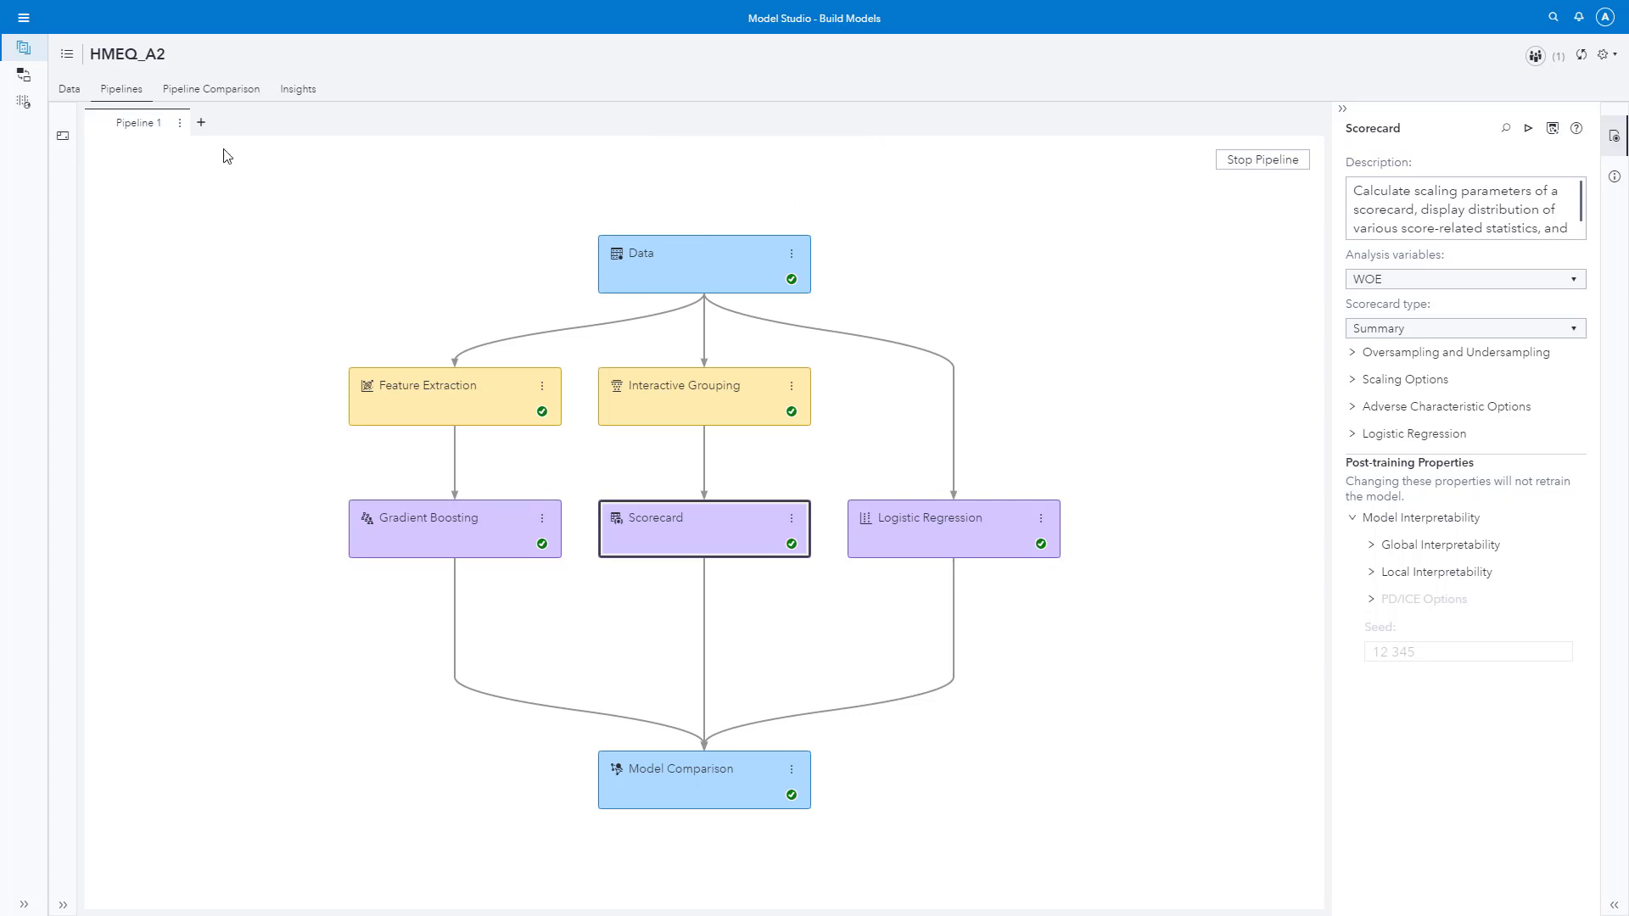
left_click(203, 126)
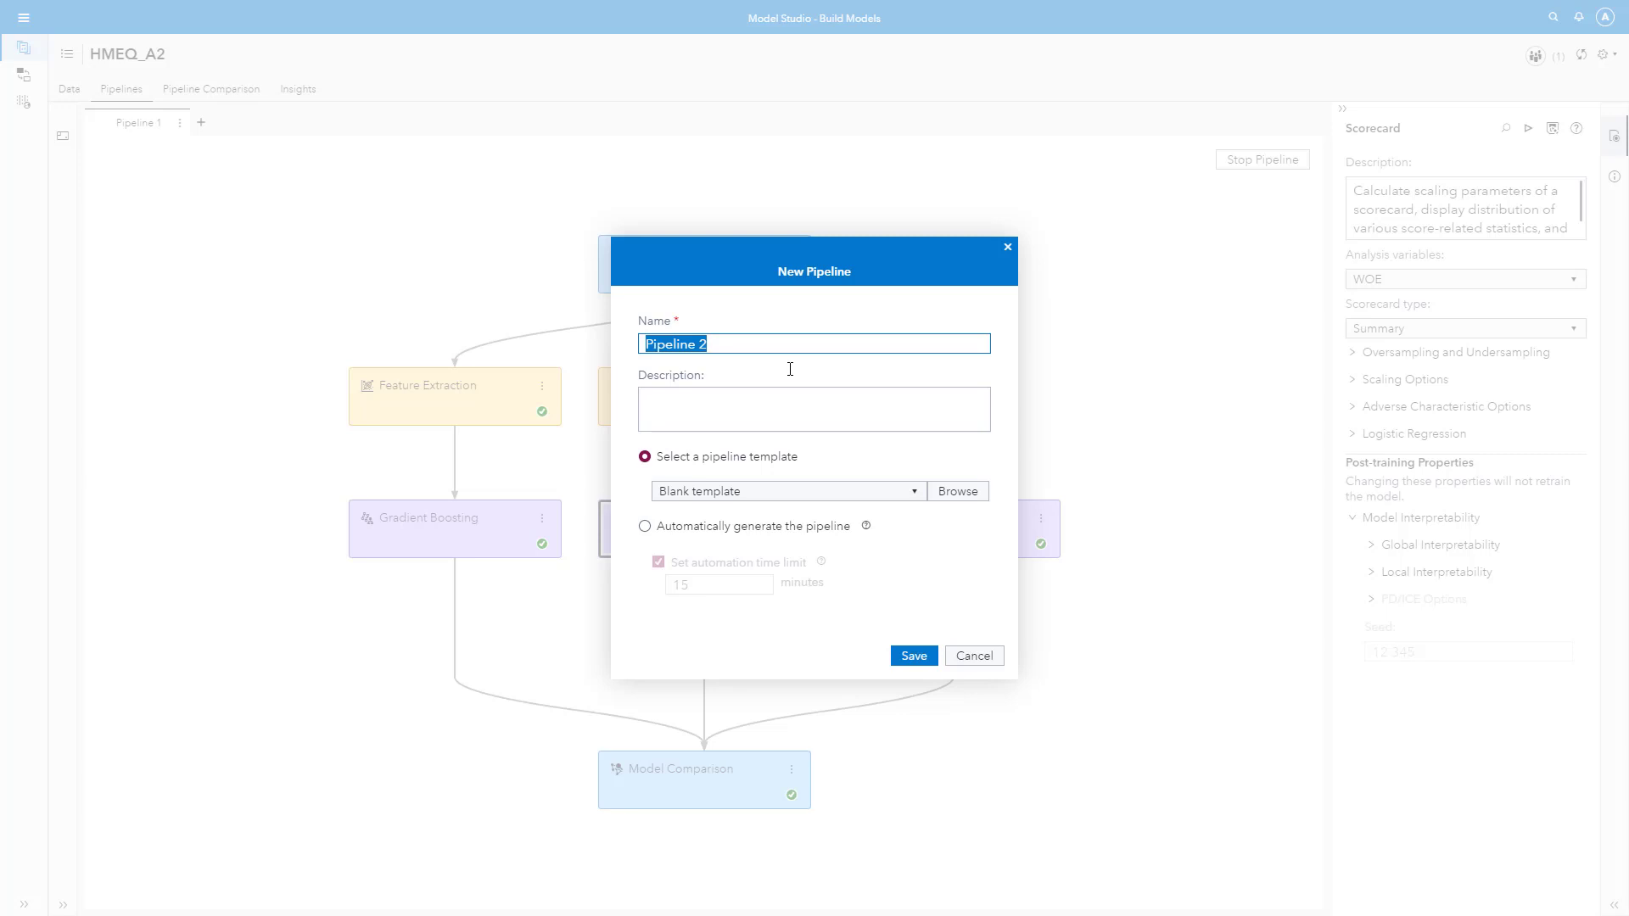
left_click(734, 531)
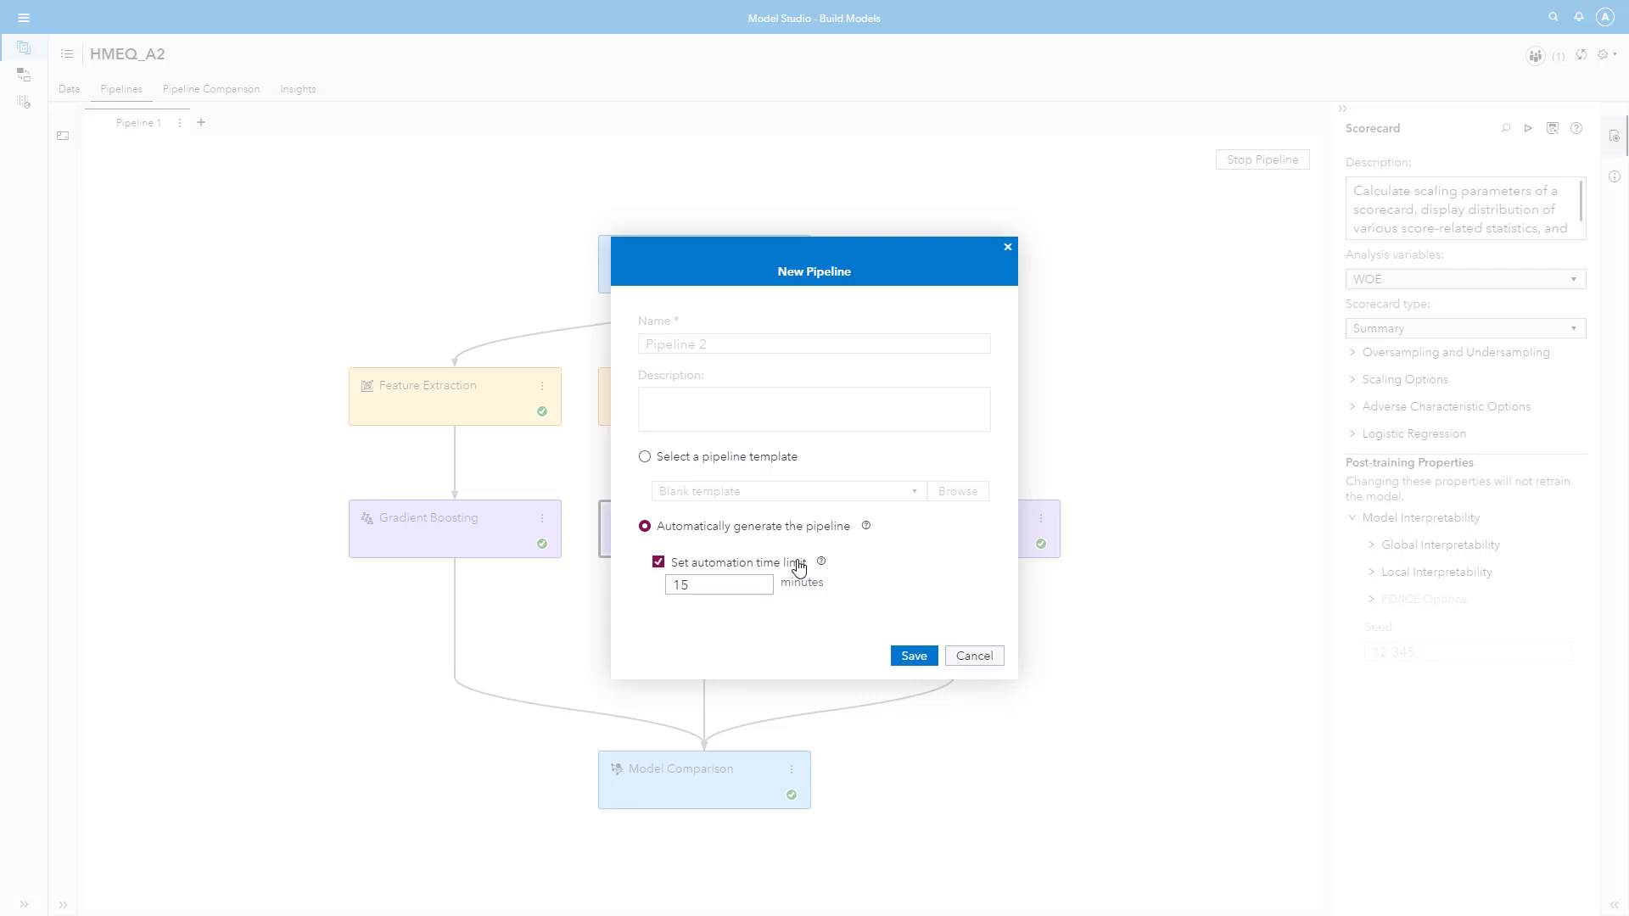
left_click(983, 660)
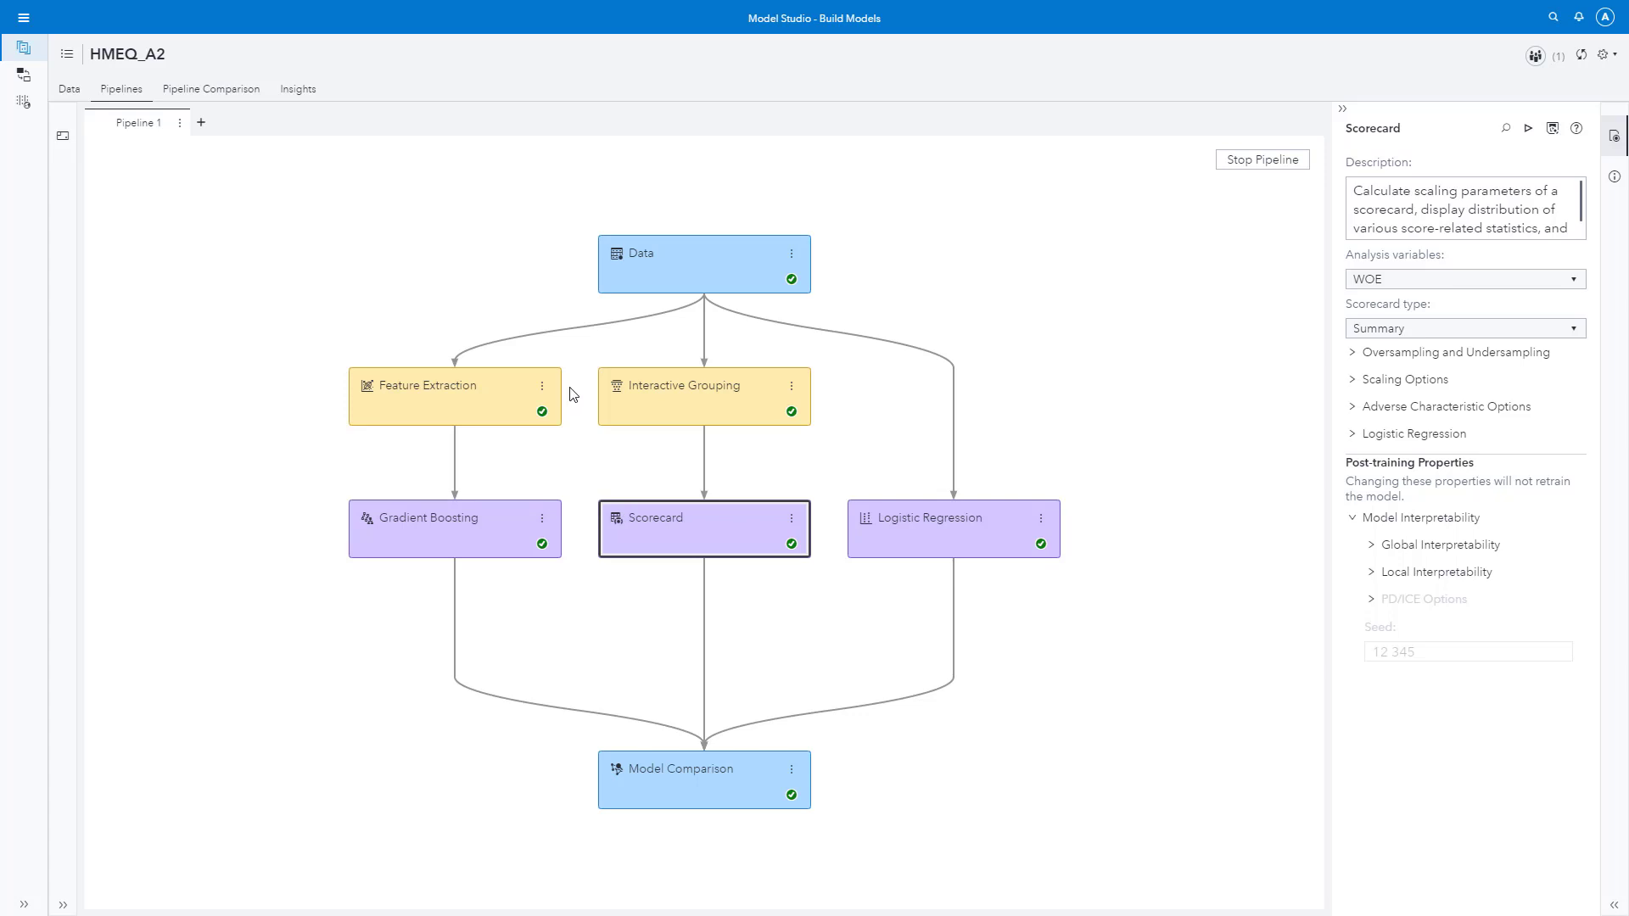
left_click(804, 309)
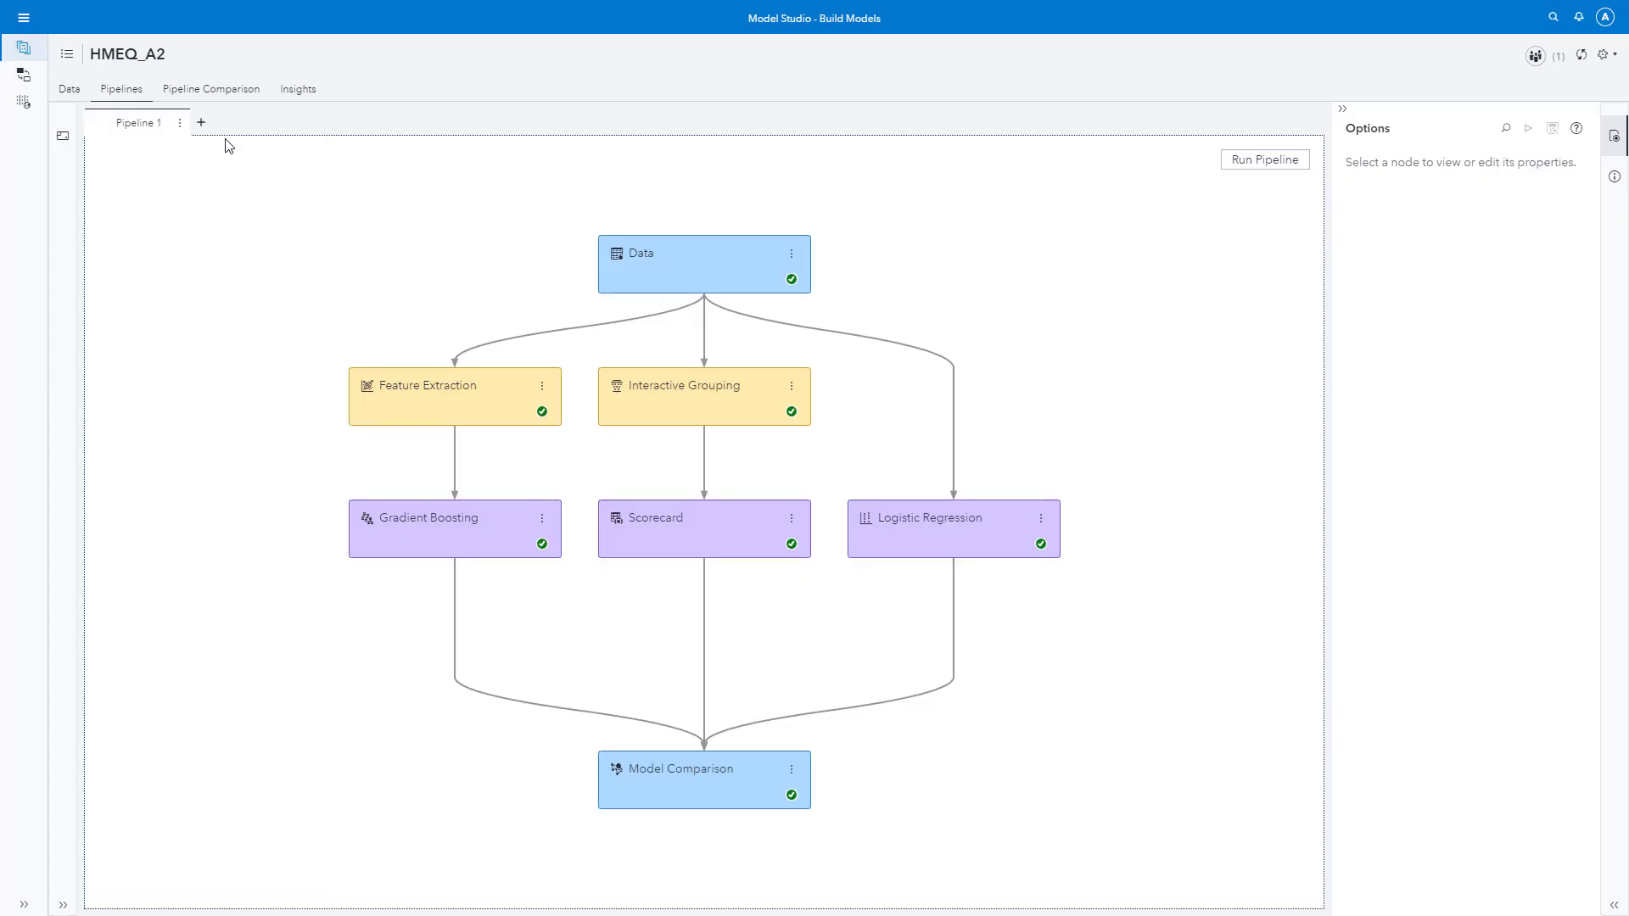
- Register the Gradient Boosting and Scorecard models from the pipeline comparison in /Model Repositories/DMRepository and close the registration status
left_click(234, 89)
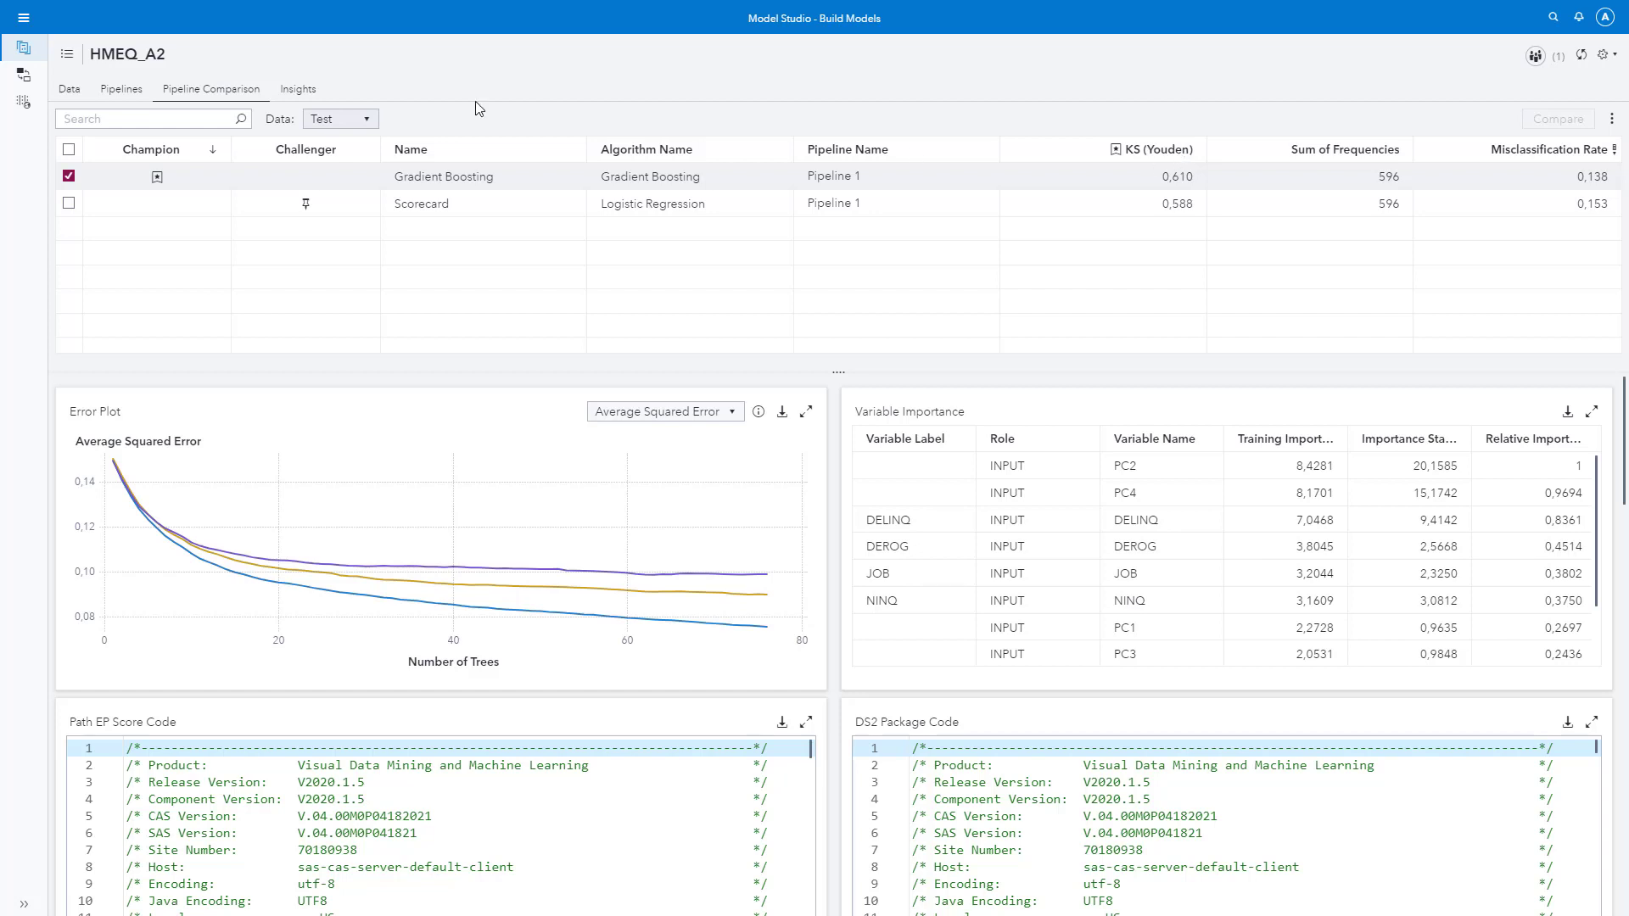
left_click(69, 204)
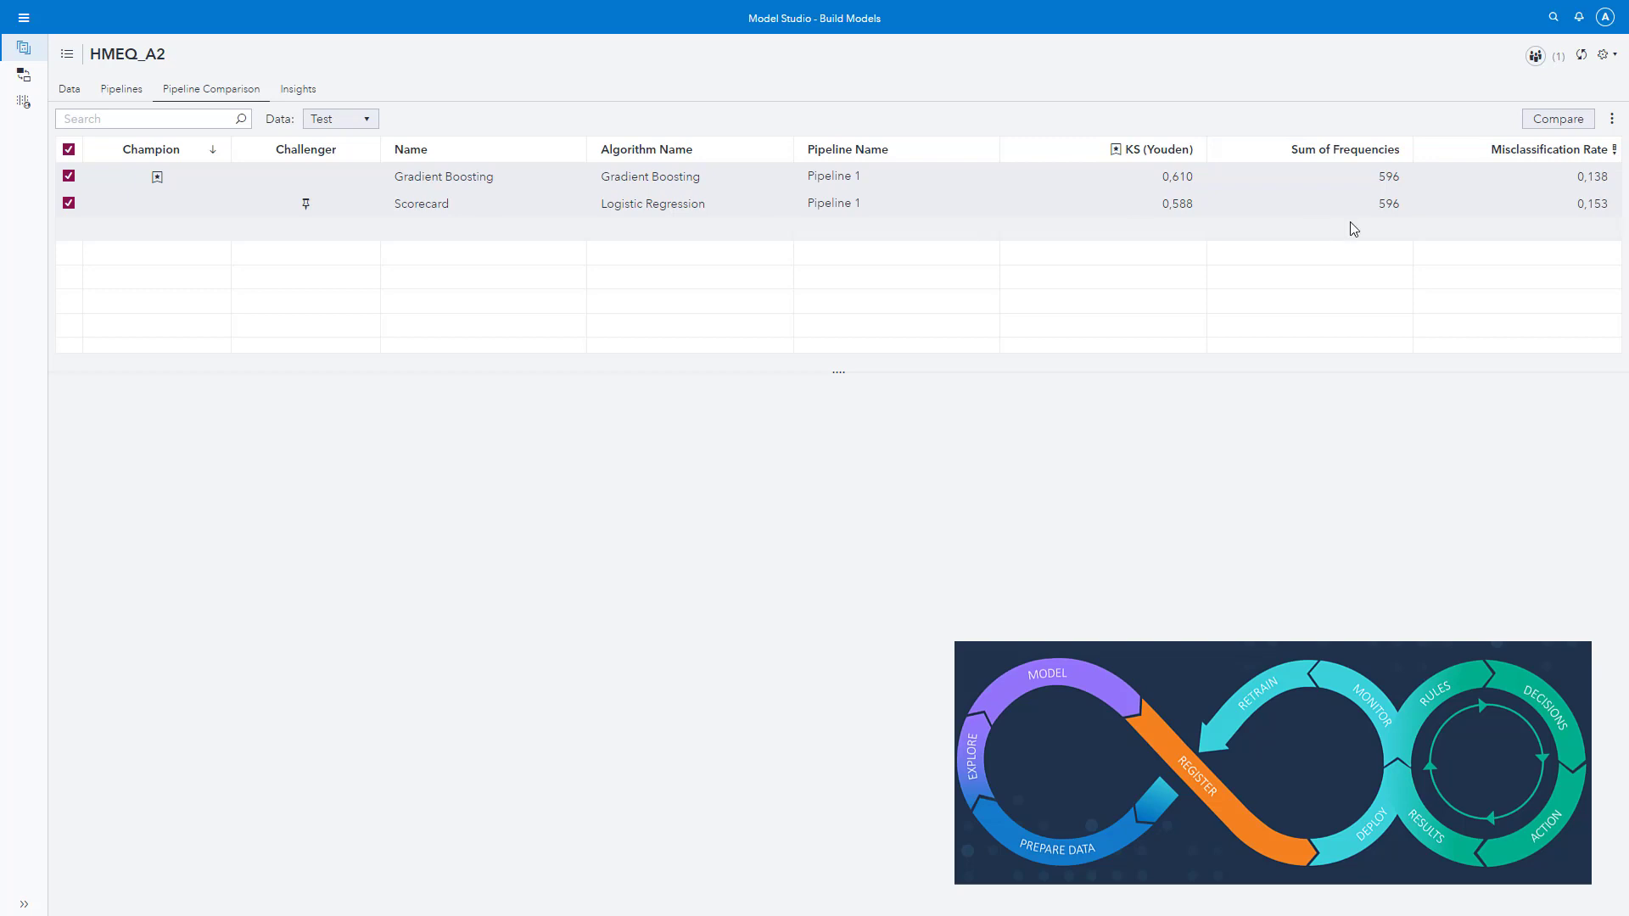
left_click(1612, 121)
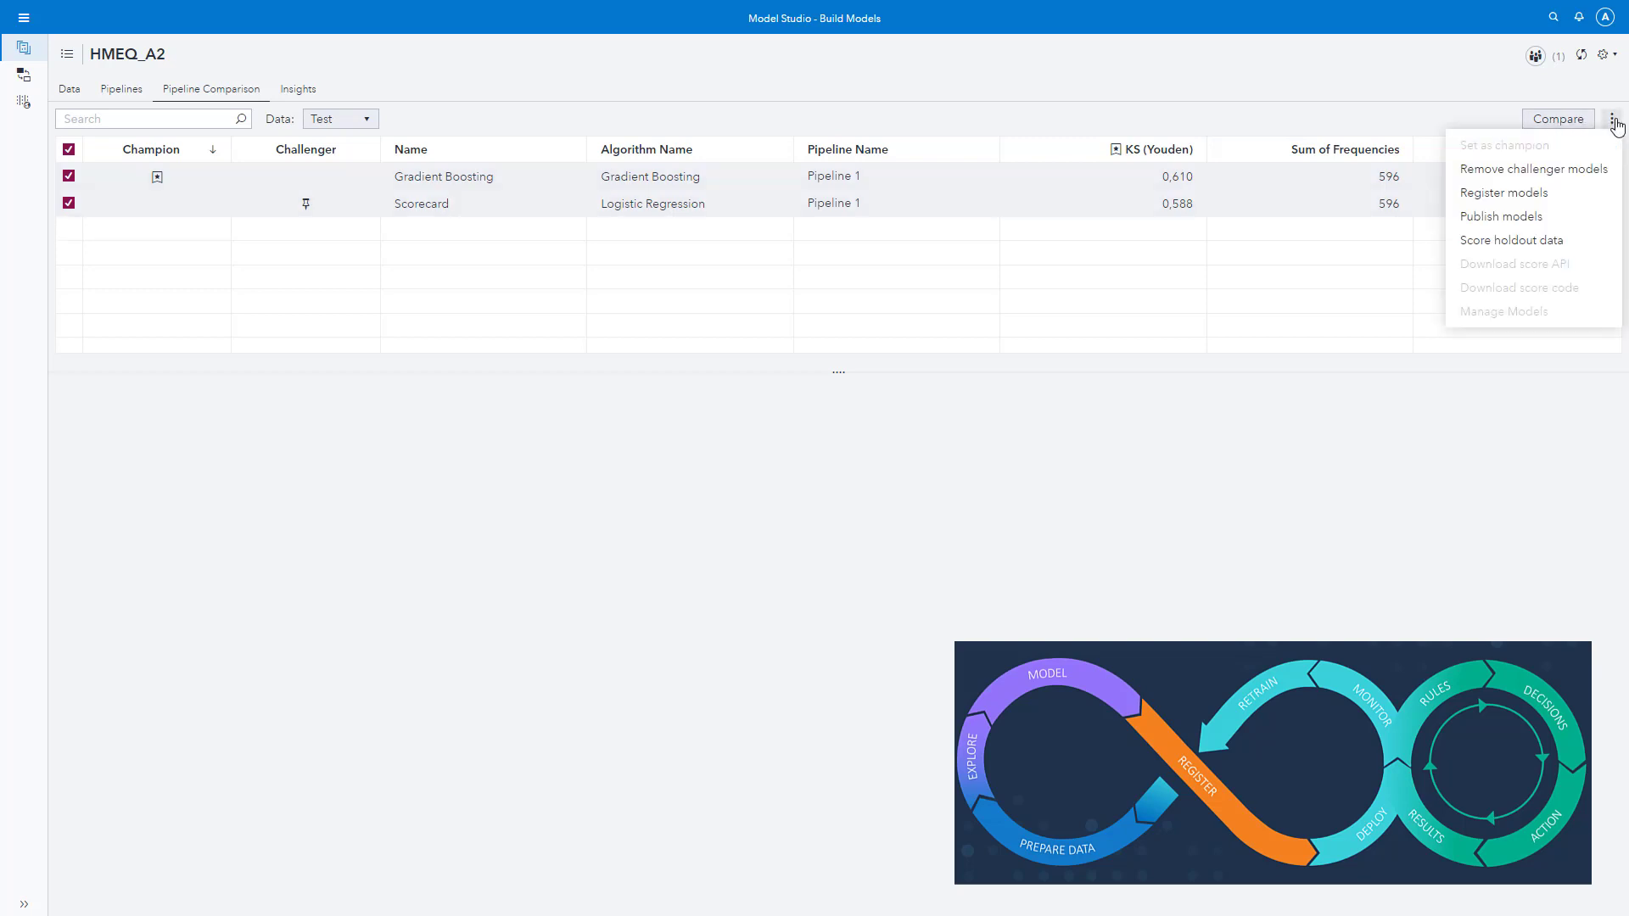
left_click(1534, 194)
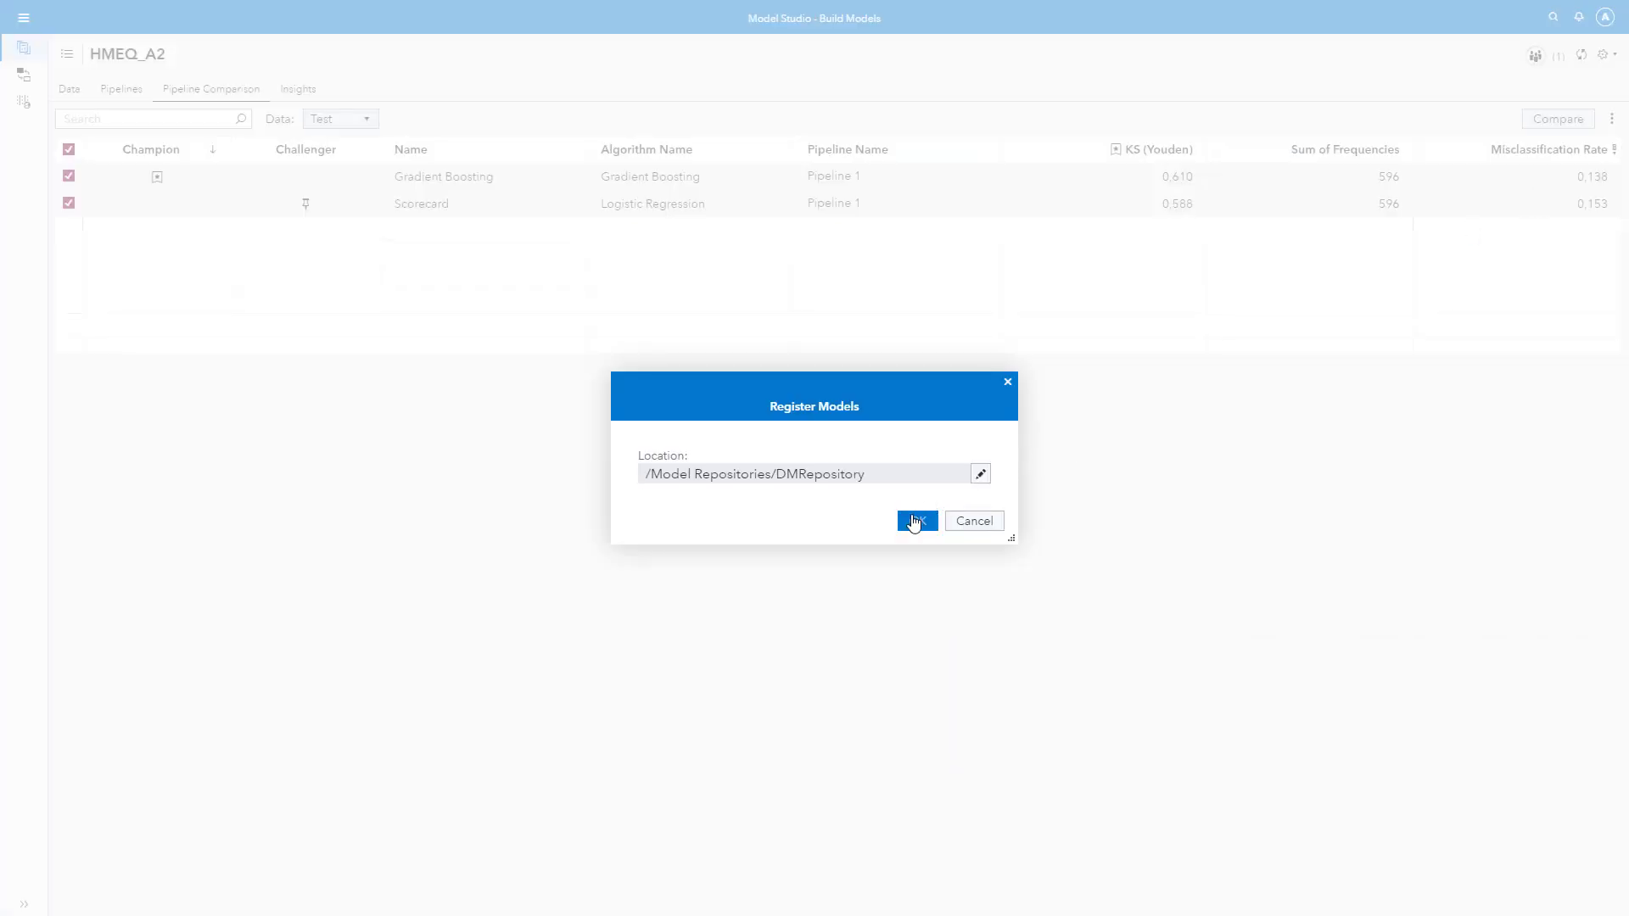
left_click(917, 525)
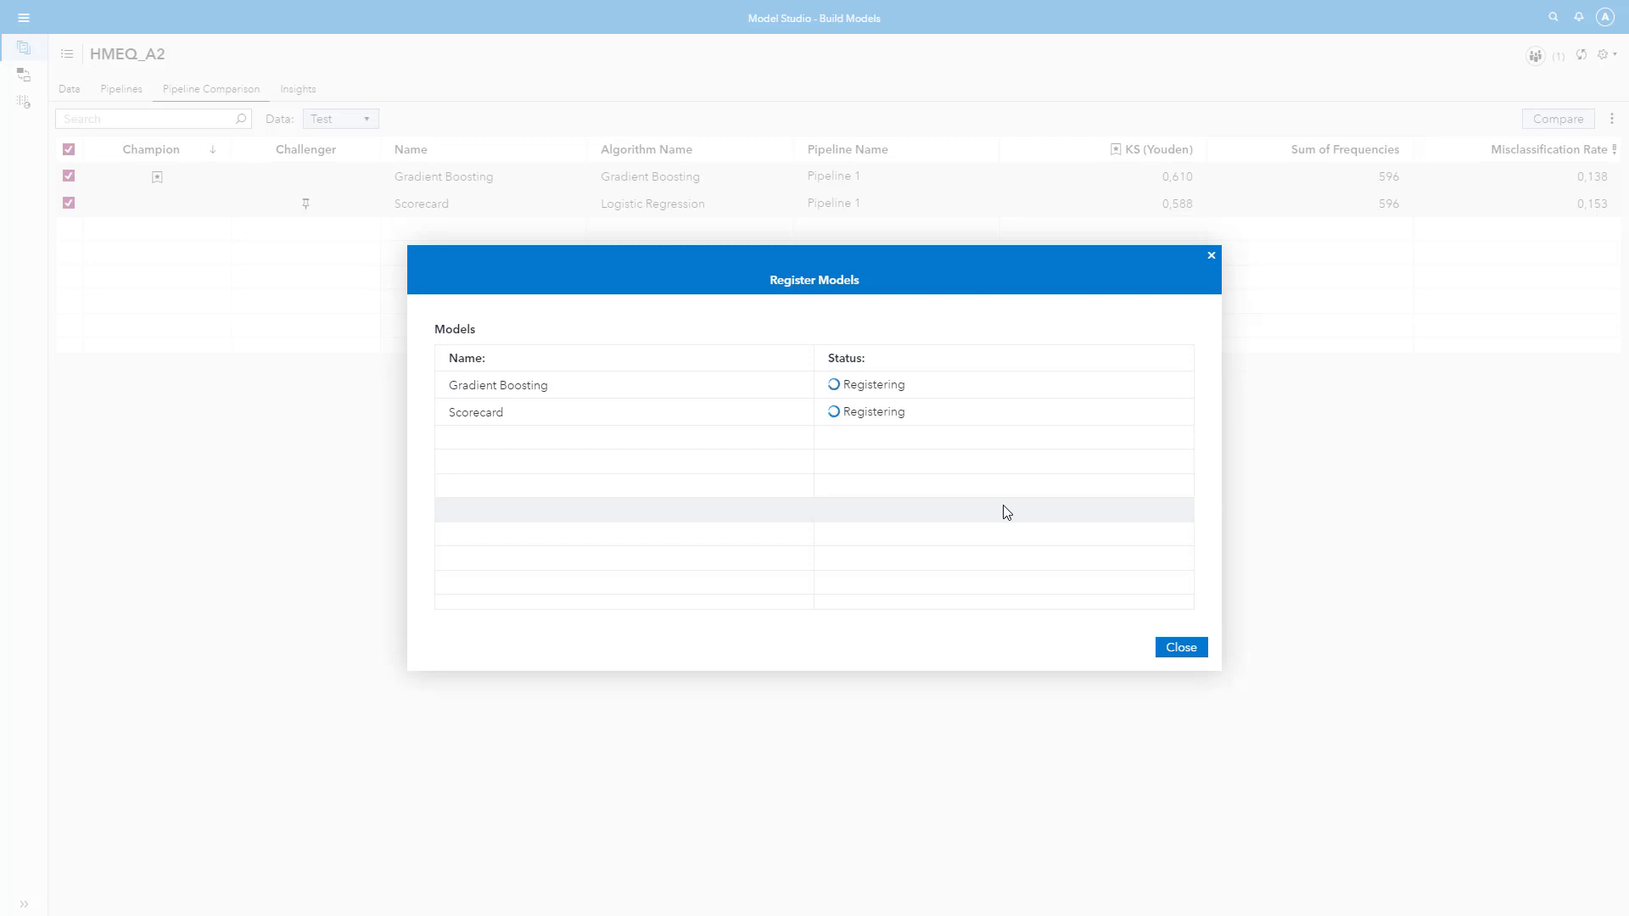
left_click(1182, 654)
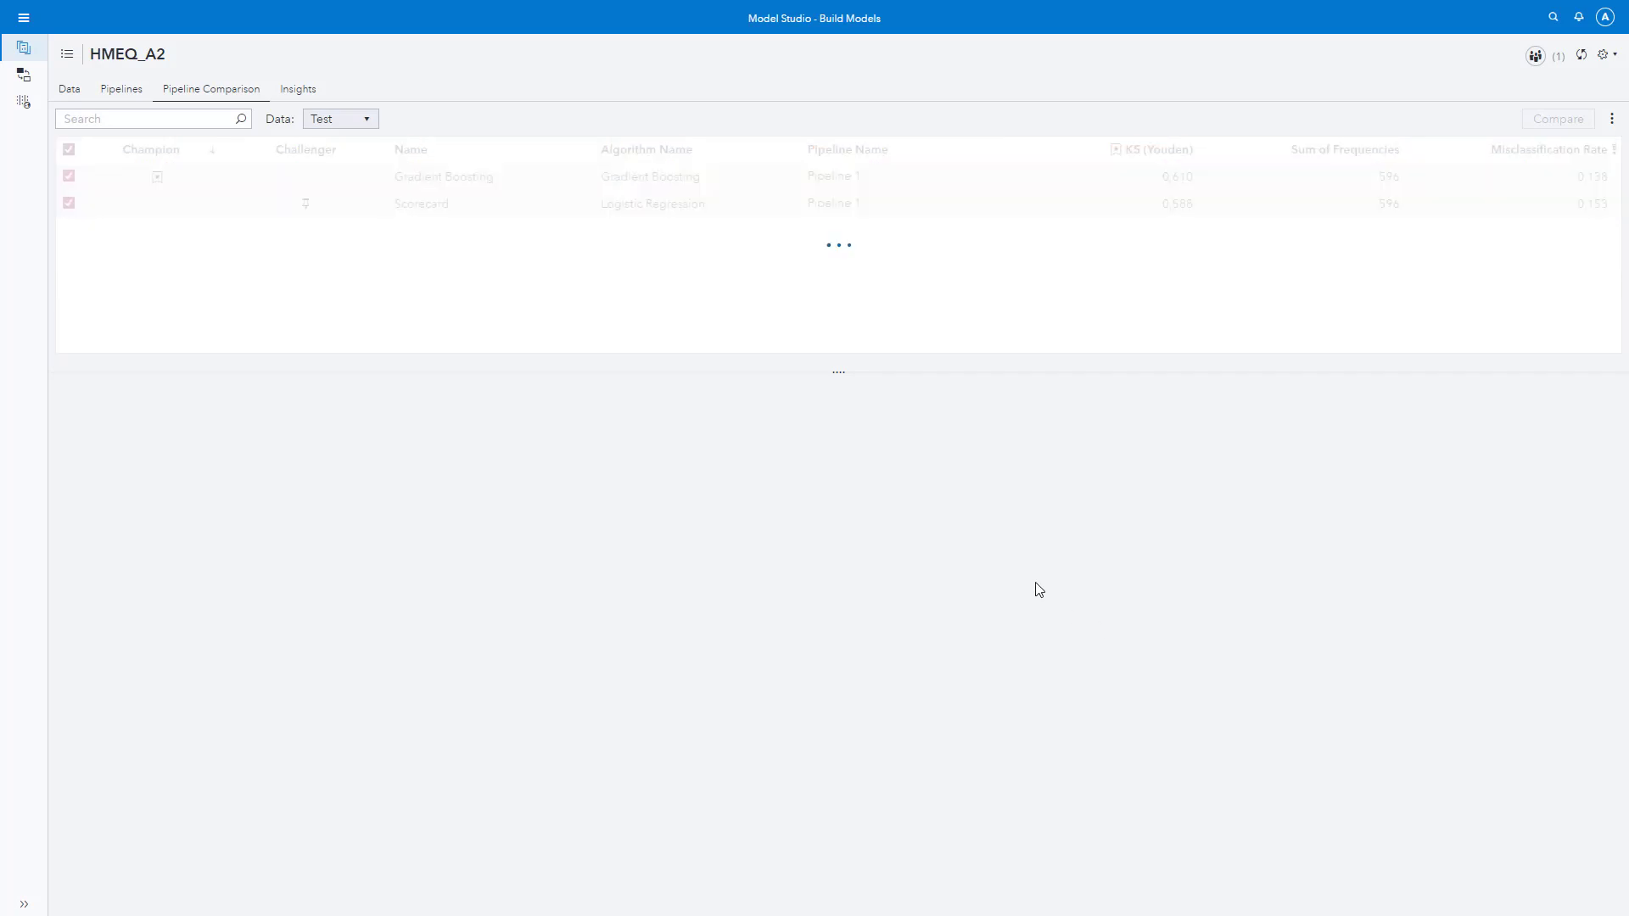